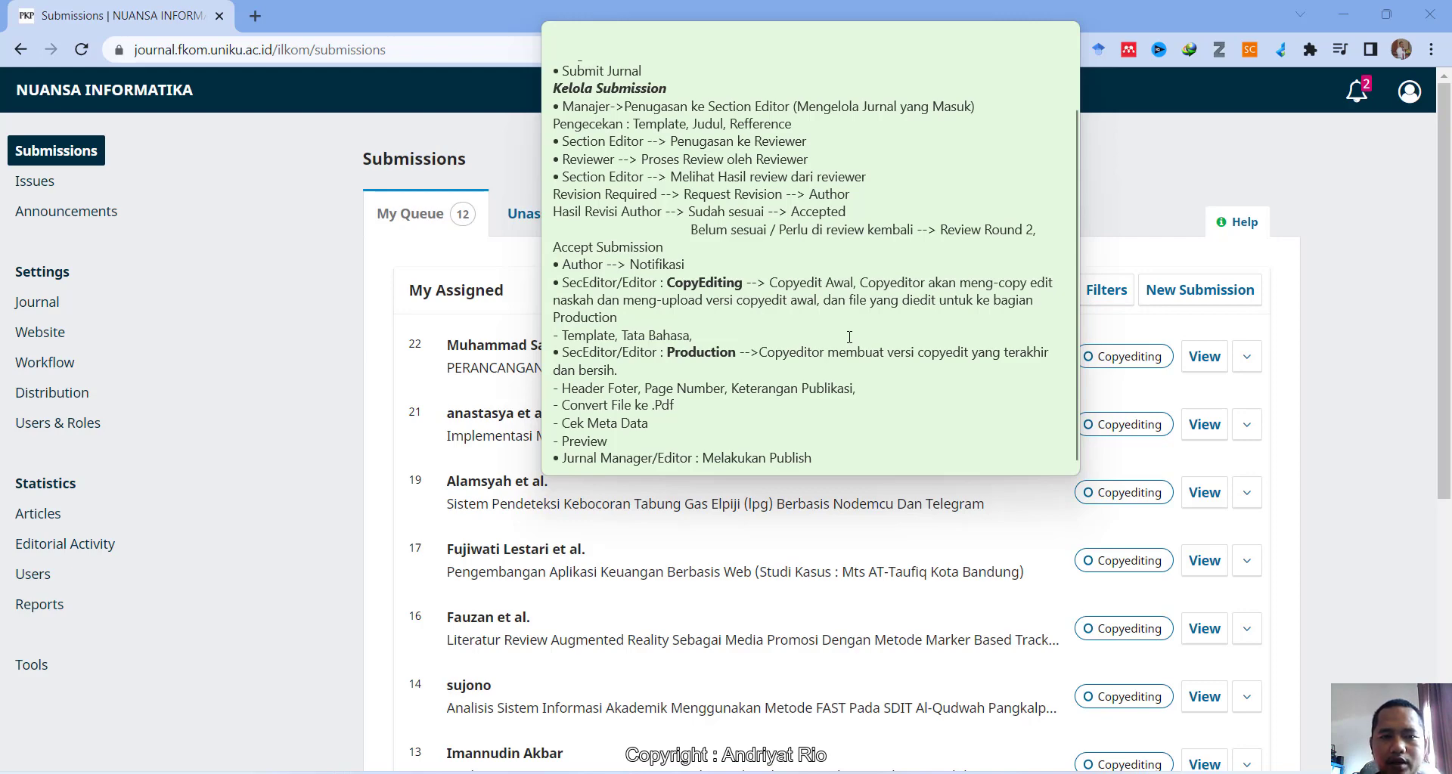
- Review the Kelola Submission workflow in the sticky note, focusing on the CopyEditing stage and its Template and Tata Bahasa checks
left_click(849, 337)
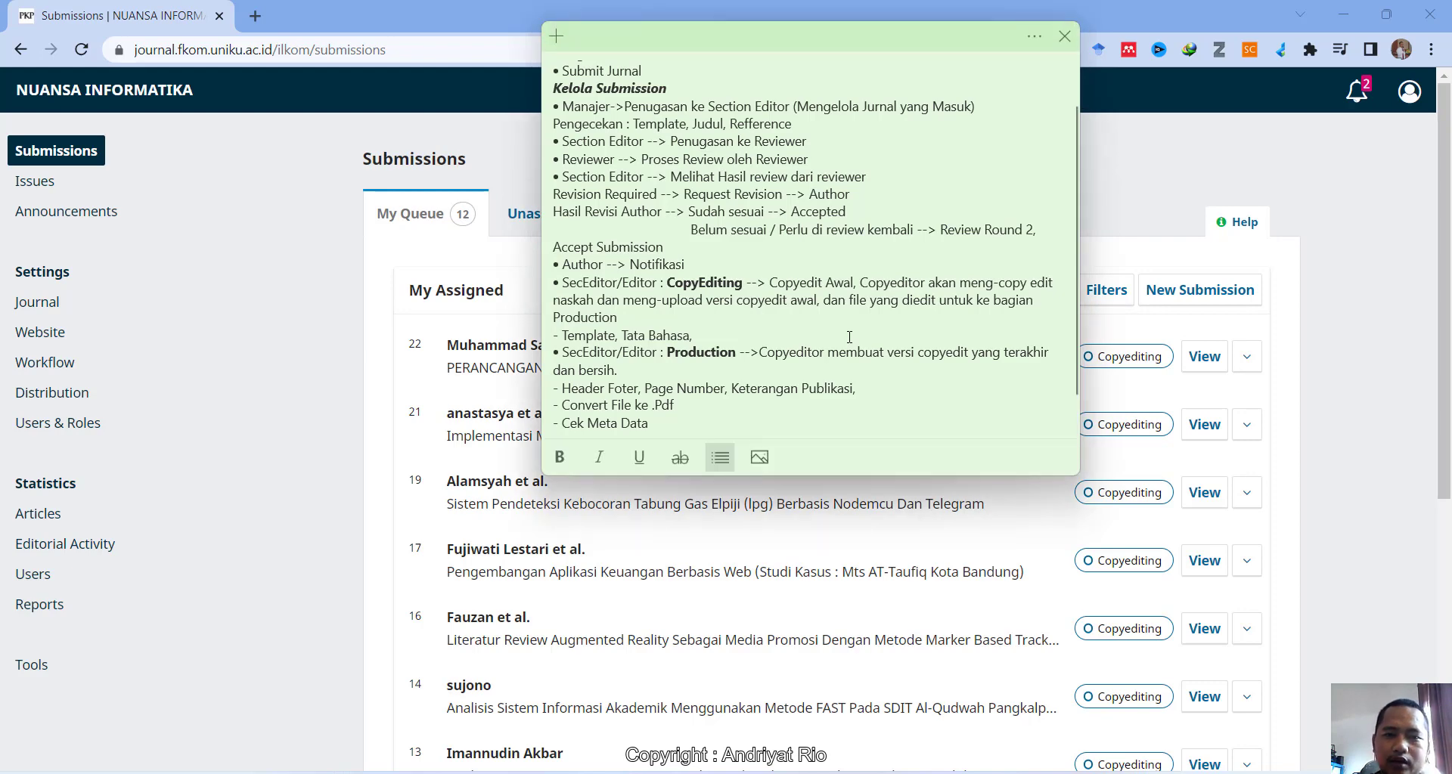
scroll(849, 337, "up", 1)
scroll(849, 337, "down", 2)
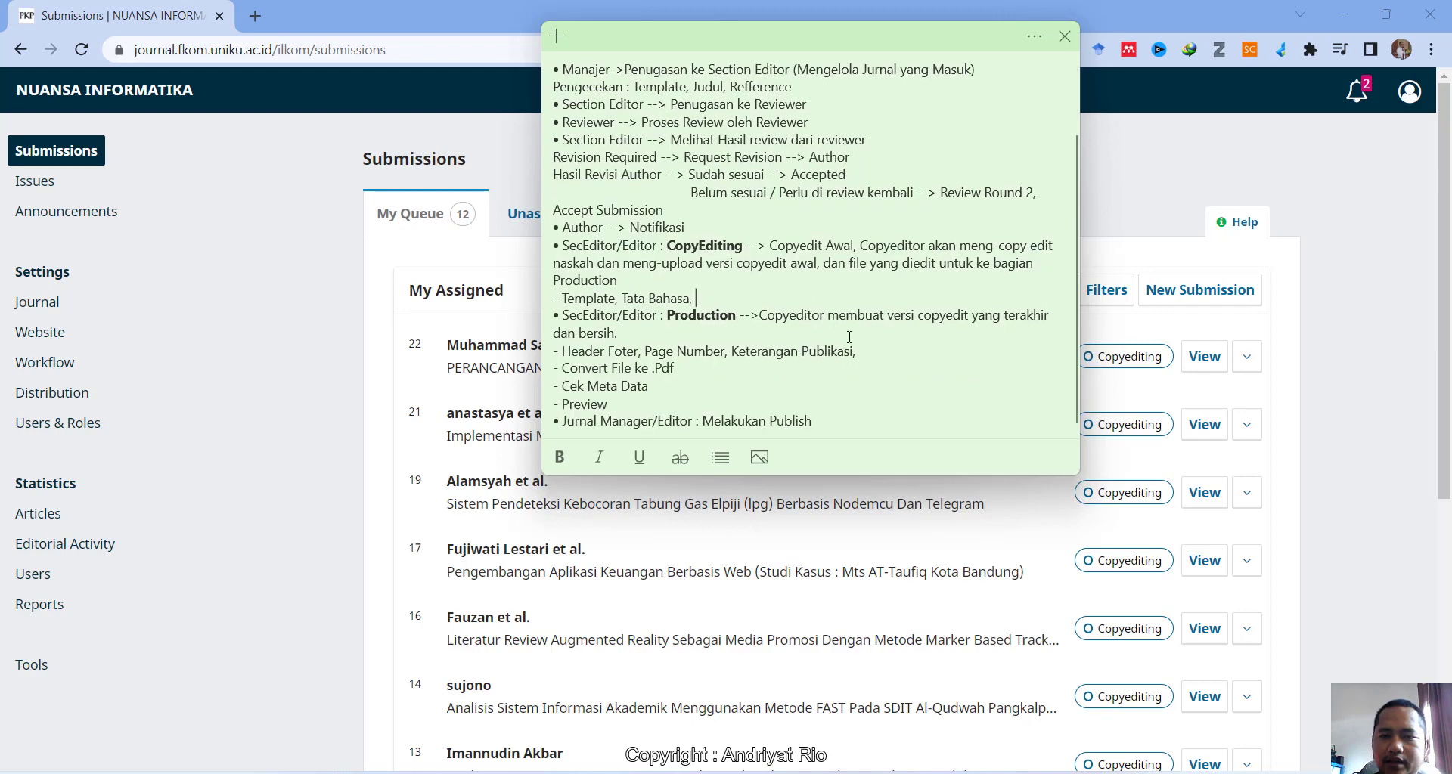
scroll(849, 336, "up", 2)
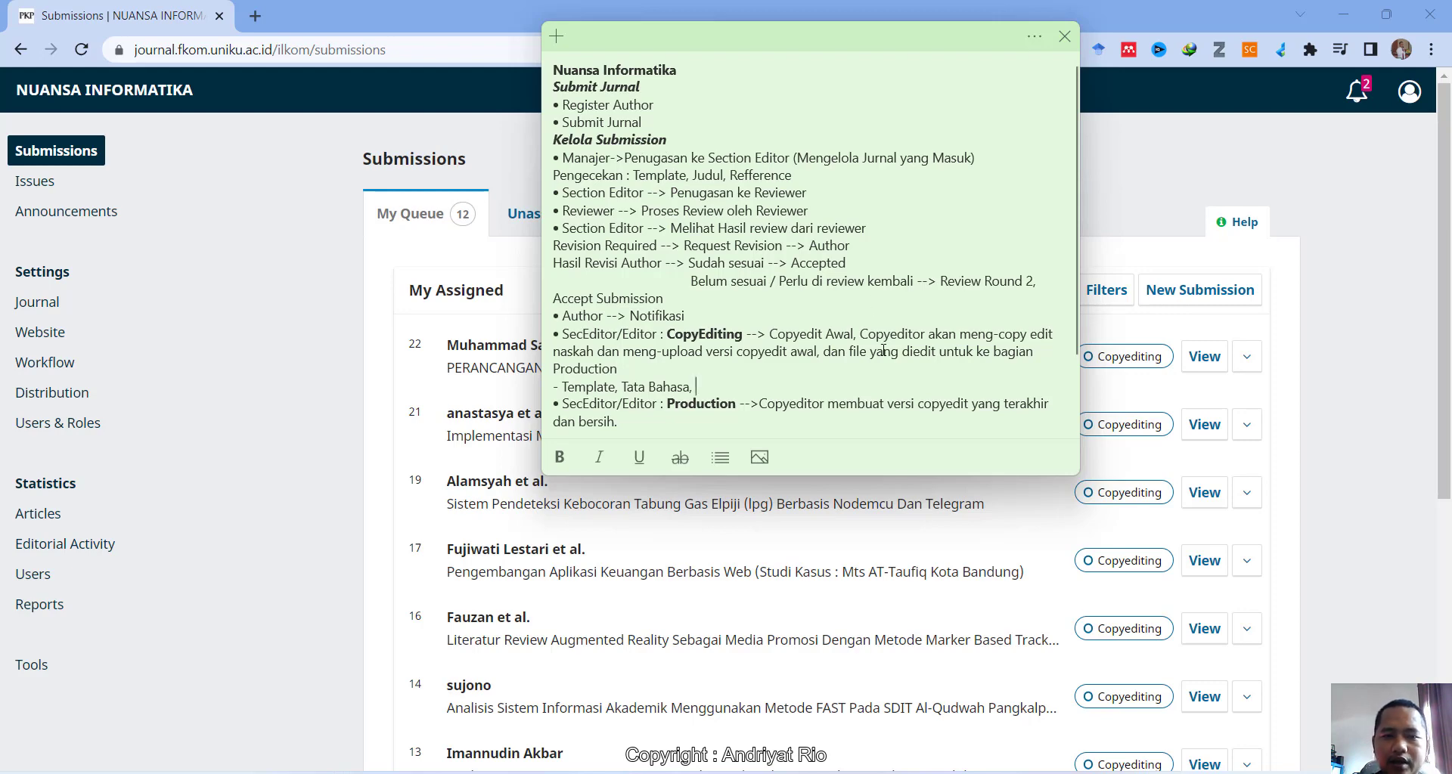
scroll(883, 351, "down", 2)
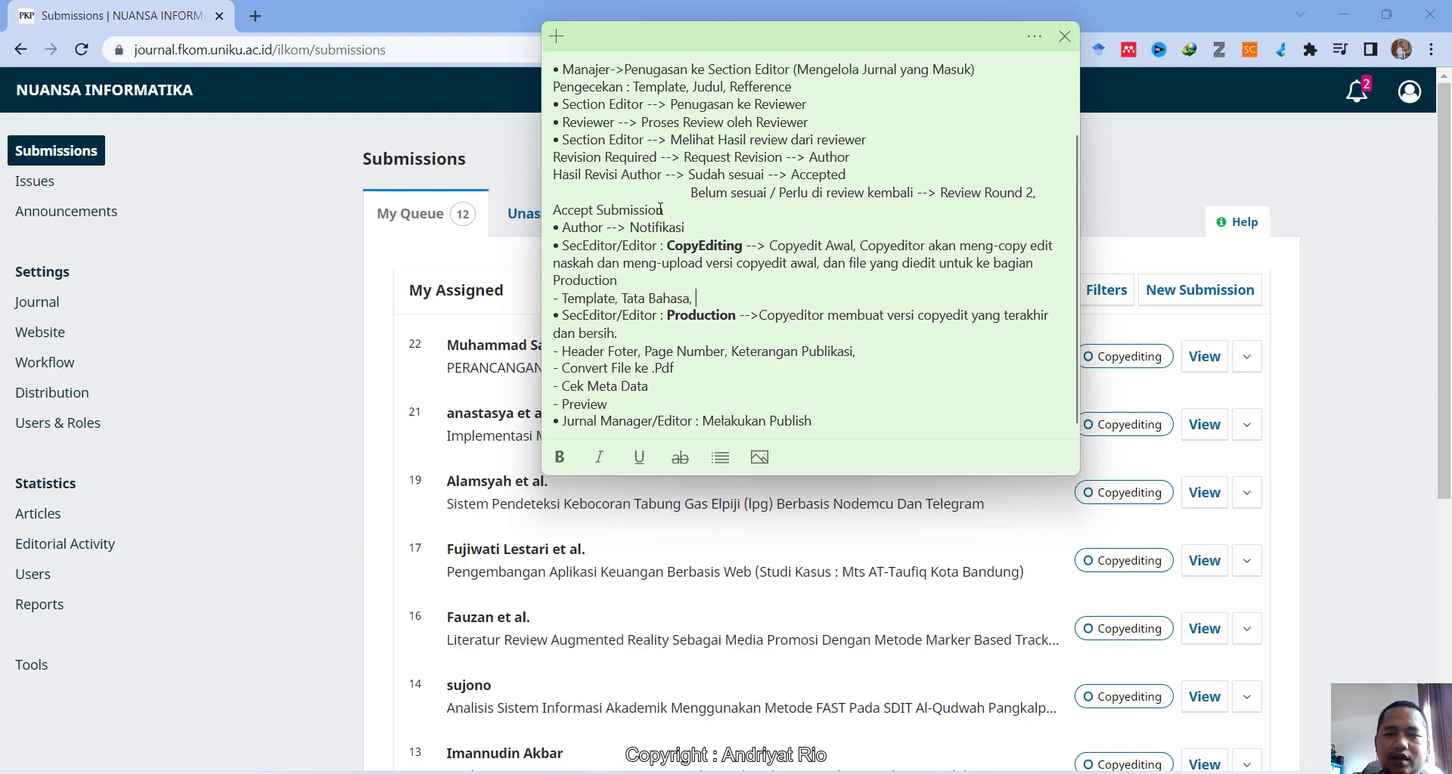
double_click(697, 244)
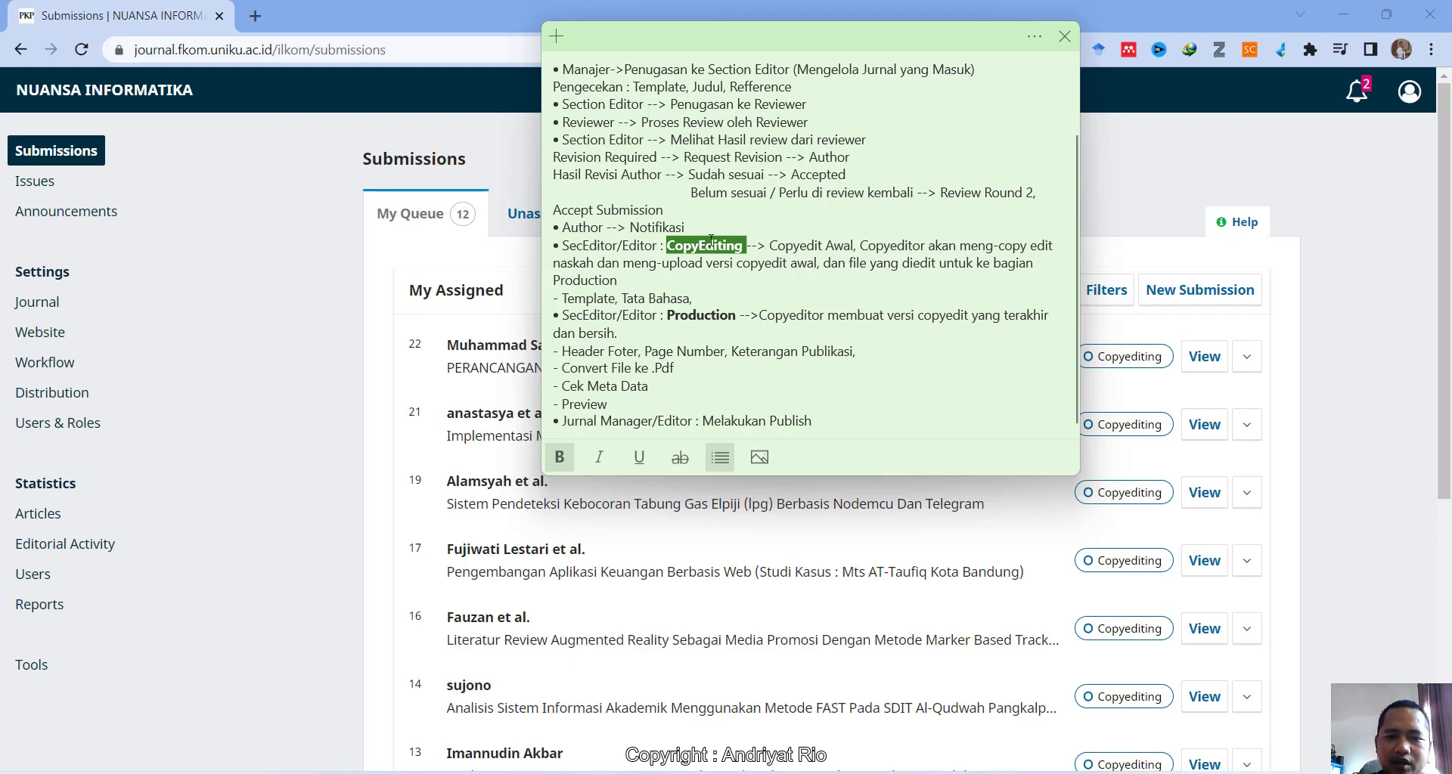
left_click(751, 243)
double_click(724, 243)
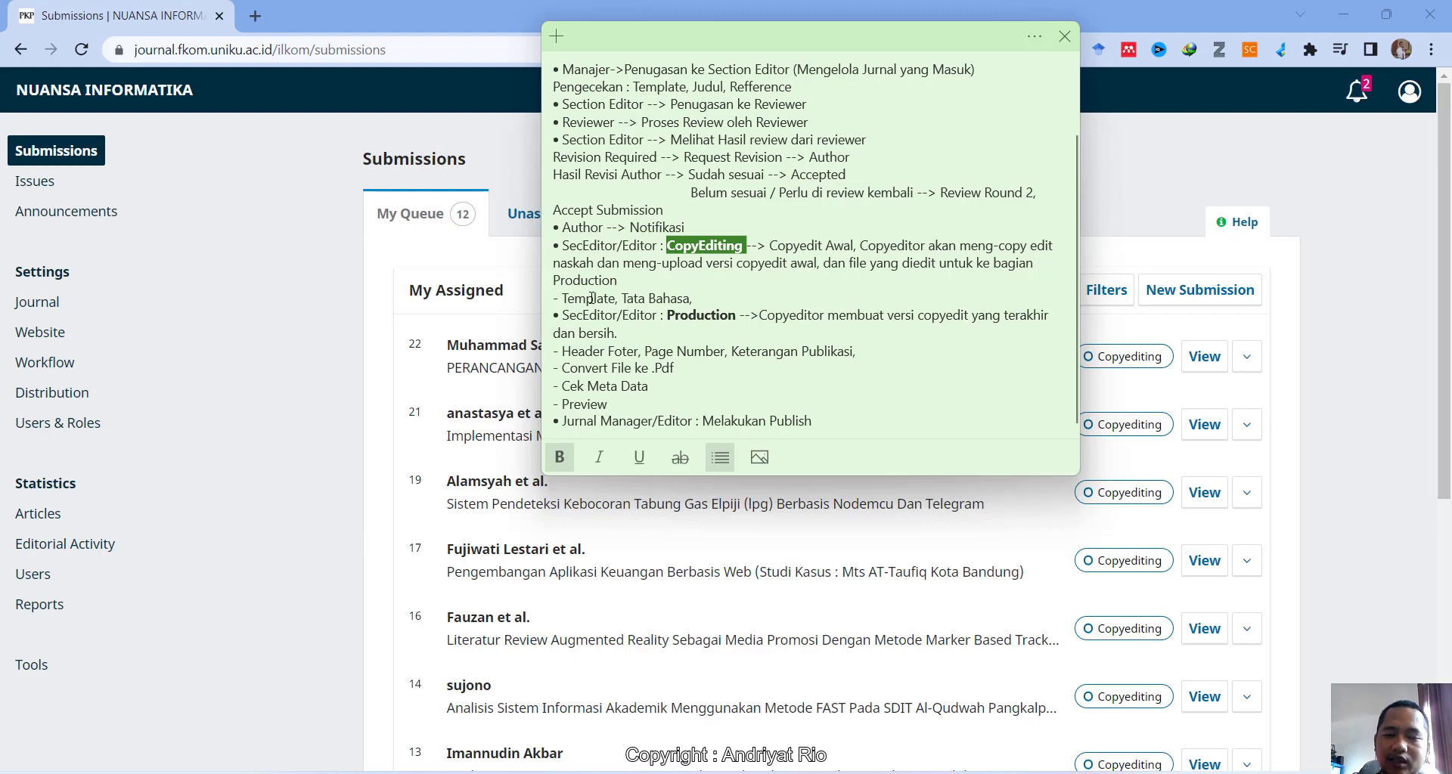
double_click(590, 299)
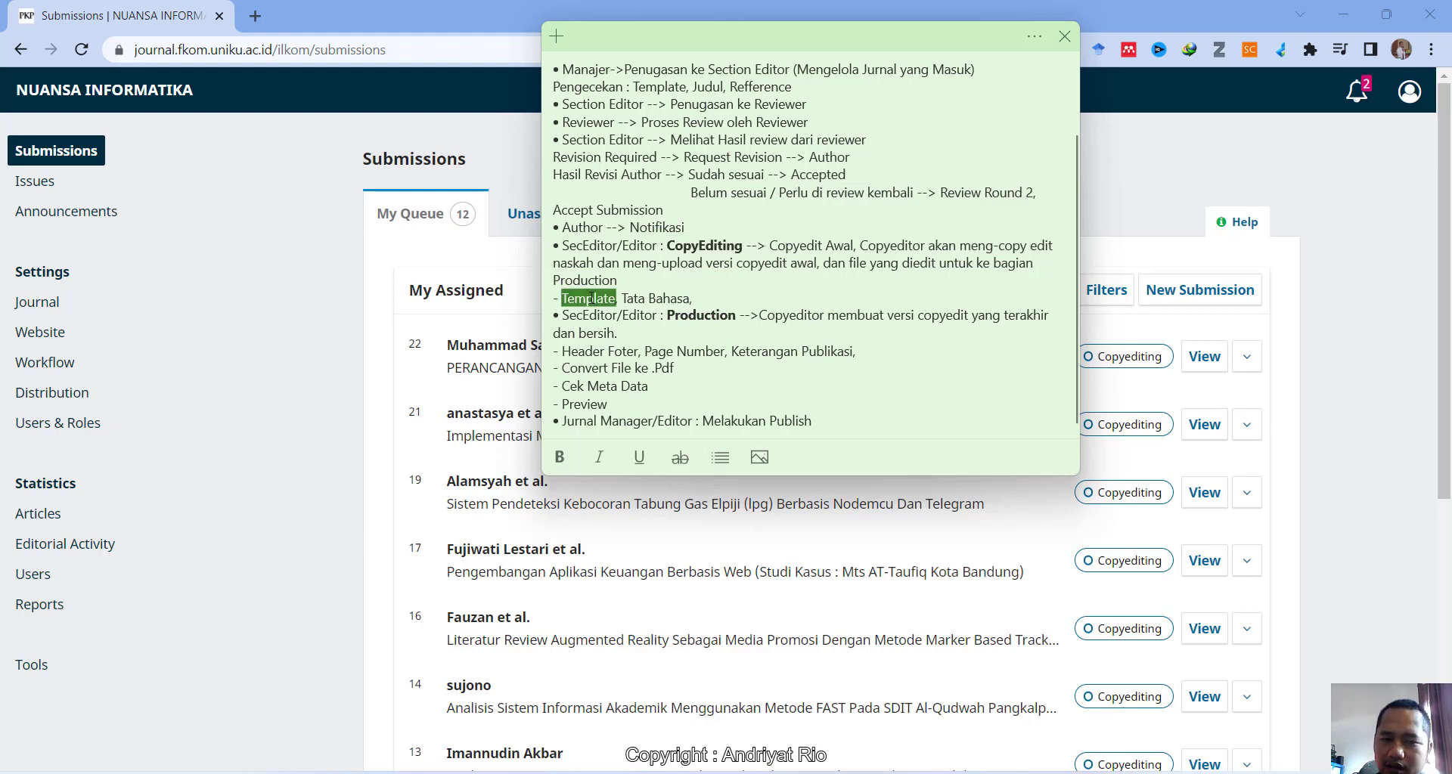
double_click(661, 298)
double_click(638, 299)
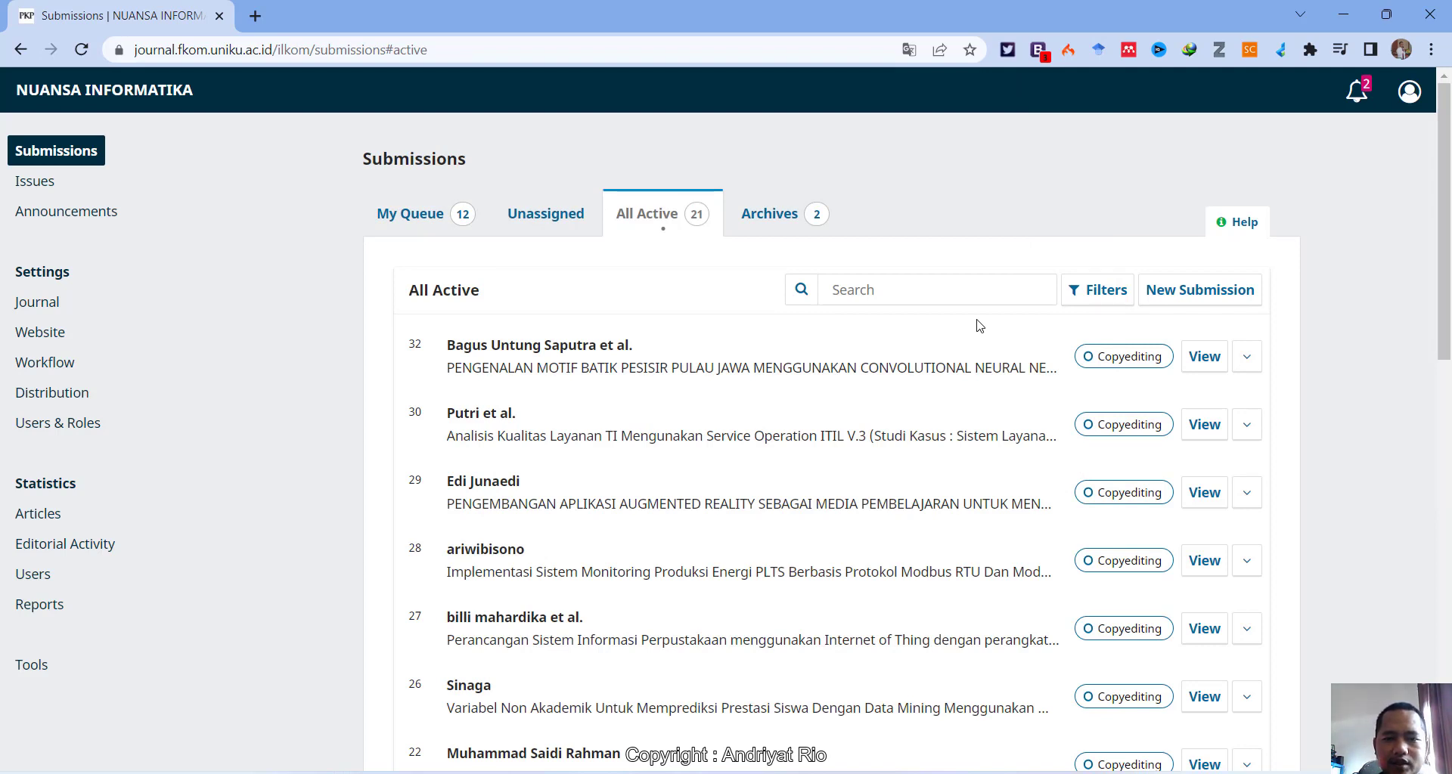
- Find the REGSOSEK user experience article, submission 8, in the submissions assigned to the editor and open its workflow
scroll(980, 326, "down", 13)
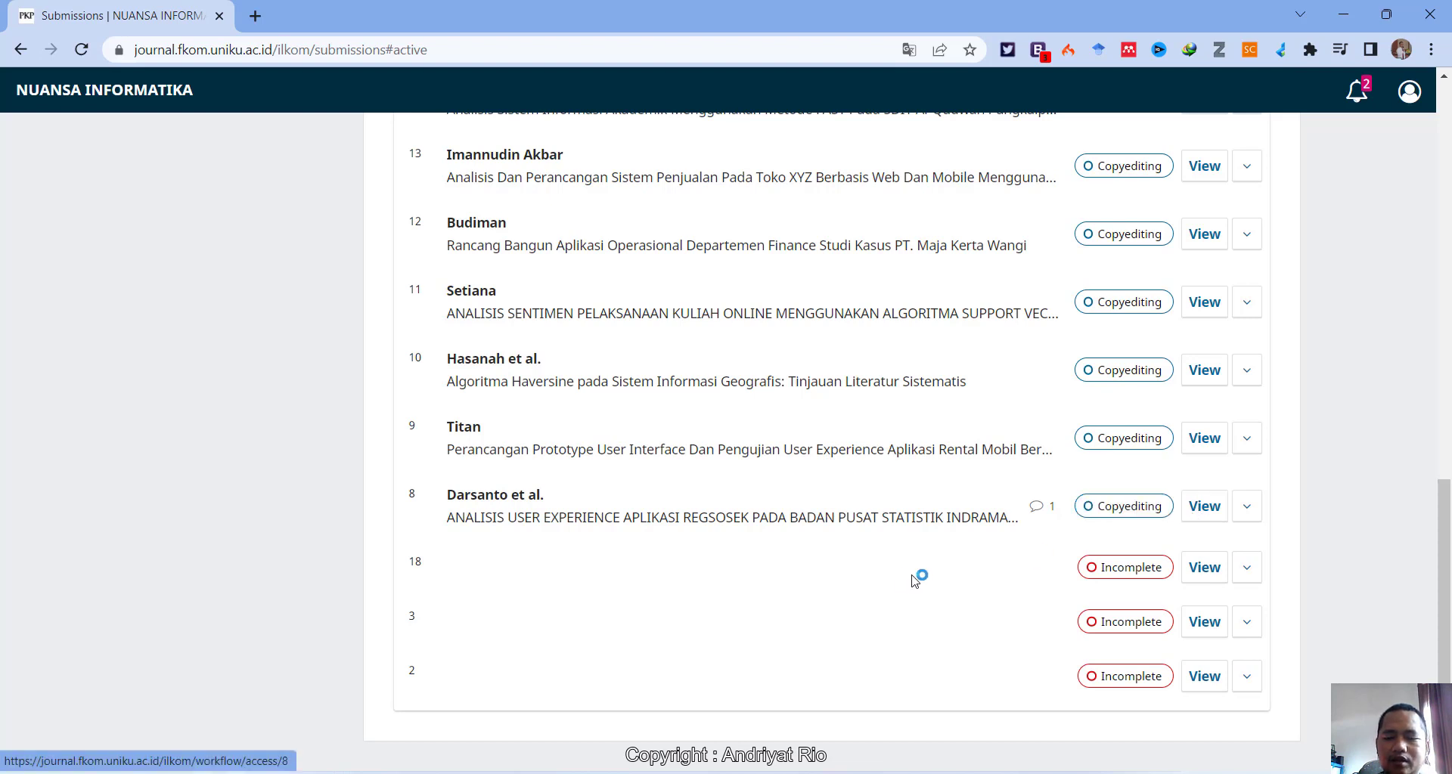
key("alt+Tab")
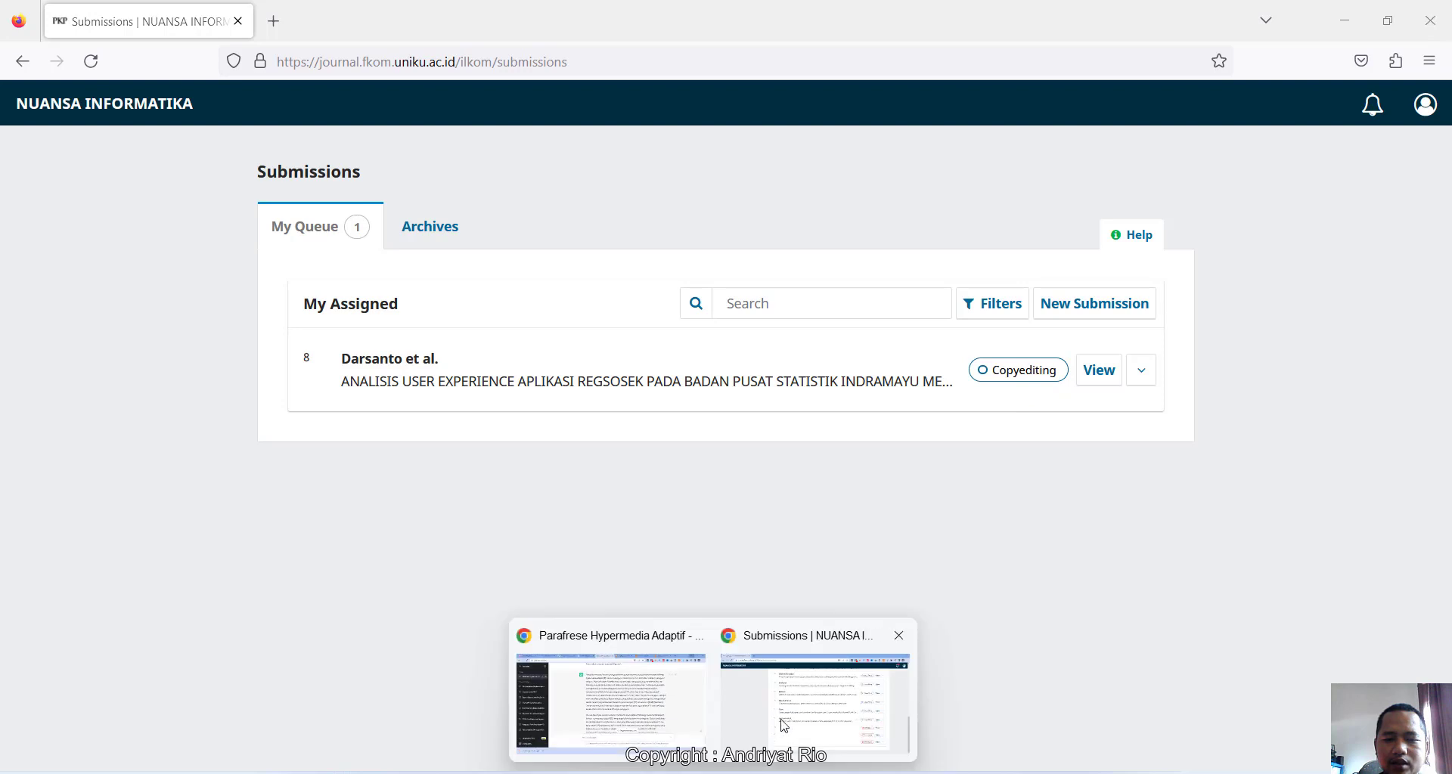
left_click(808, 703)
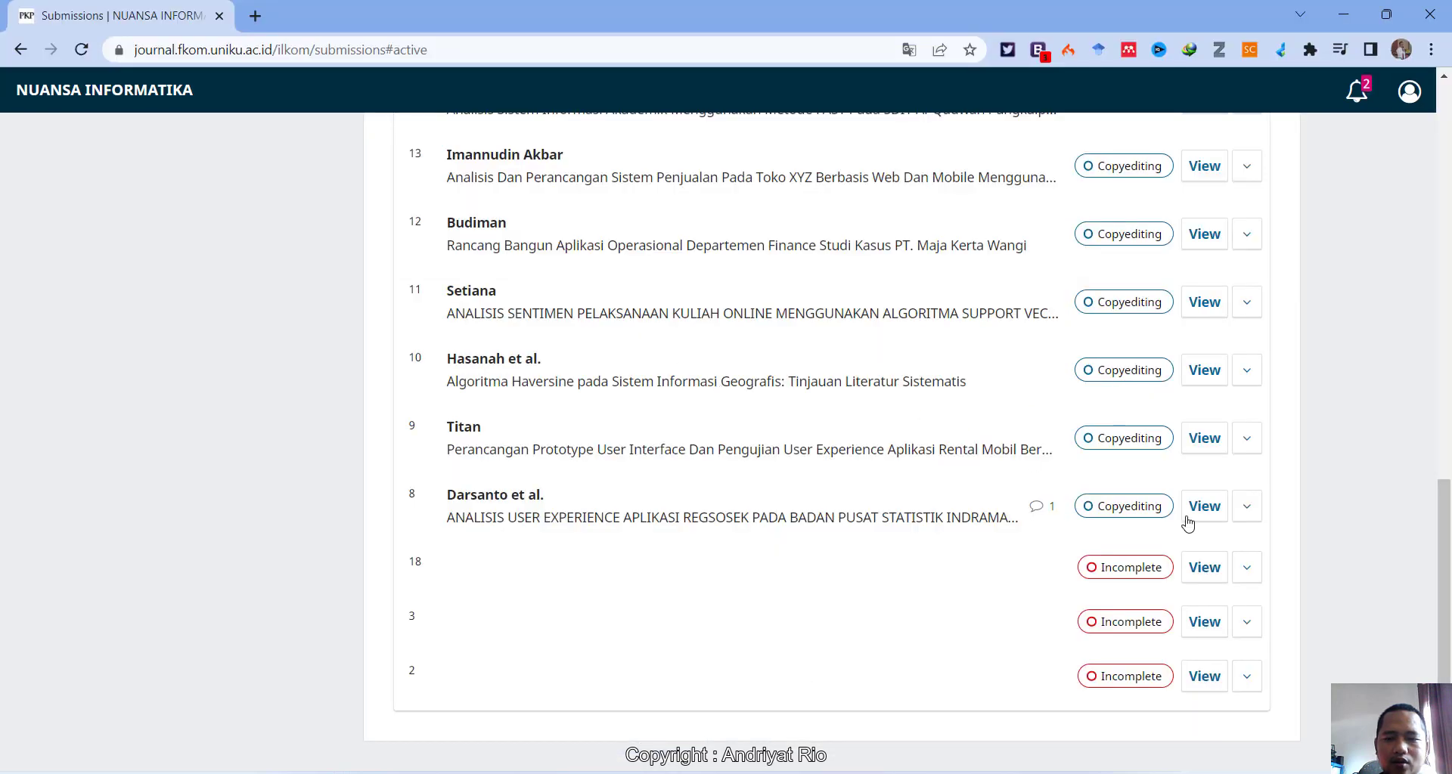
scroll(959, 300, "up", 2)
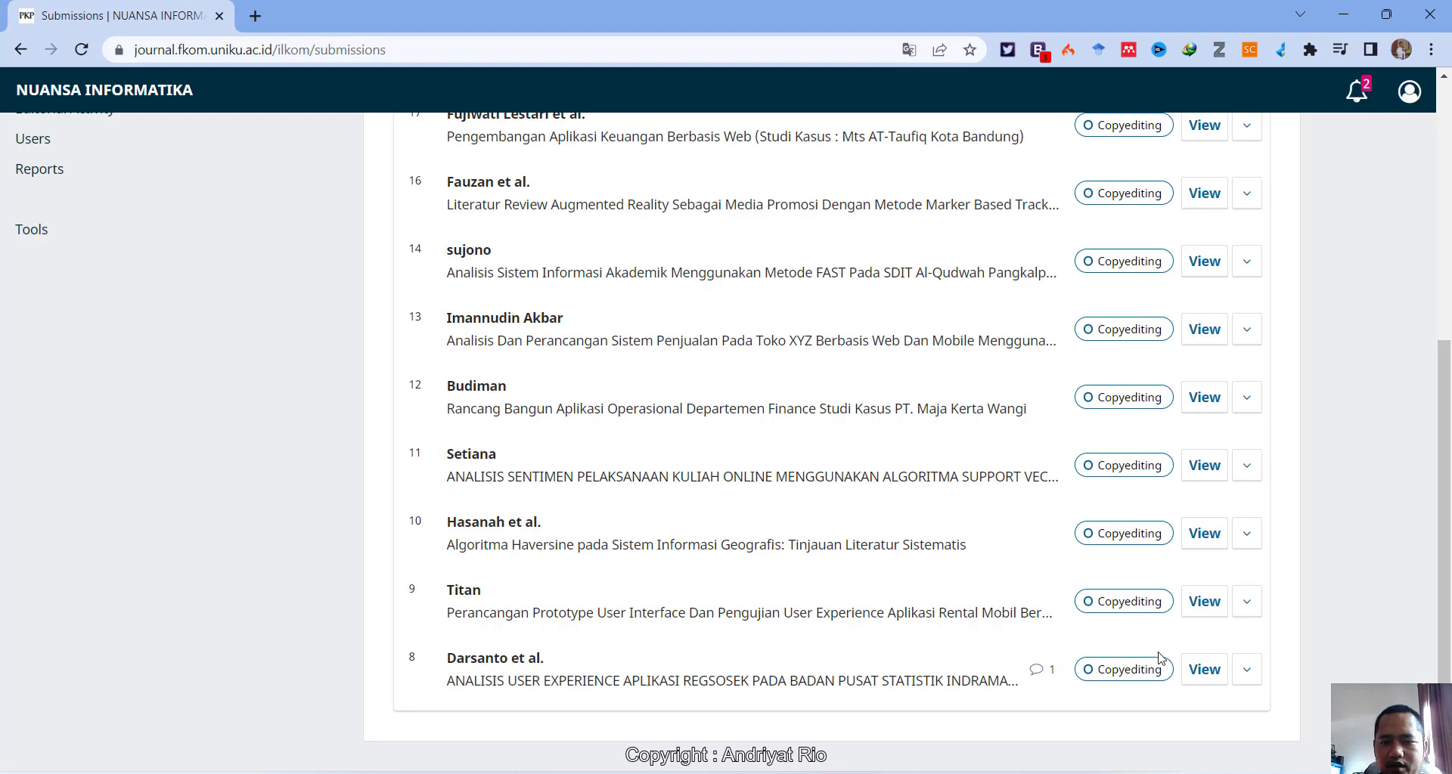
left_click(1201, 668)
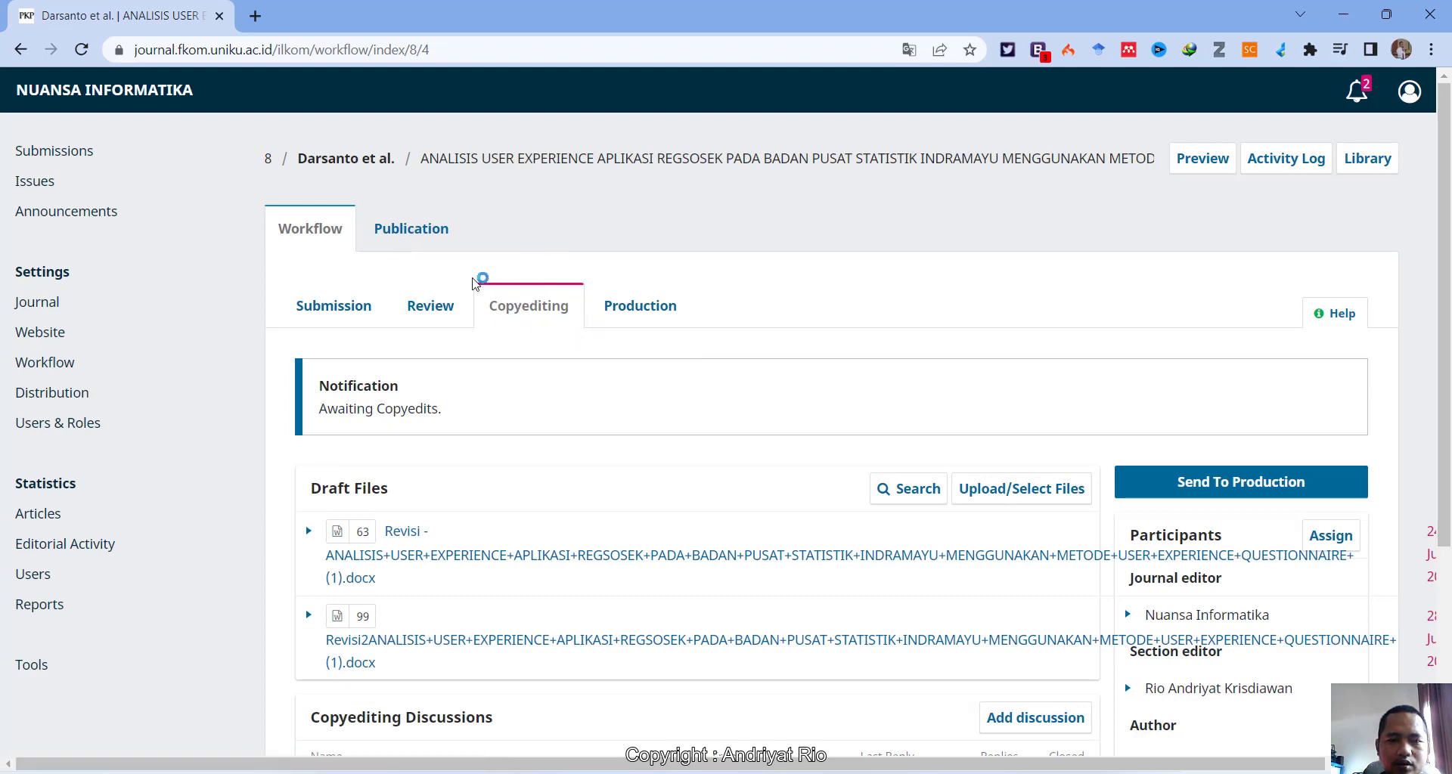
- Download the Revisi2 .docx file from the Draft Files of the submission's Copyediting stage
scroll(564, 299, "down", 2)
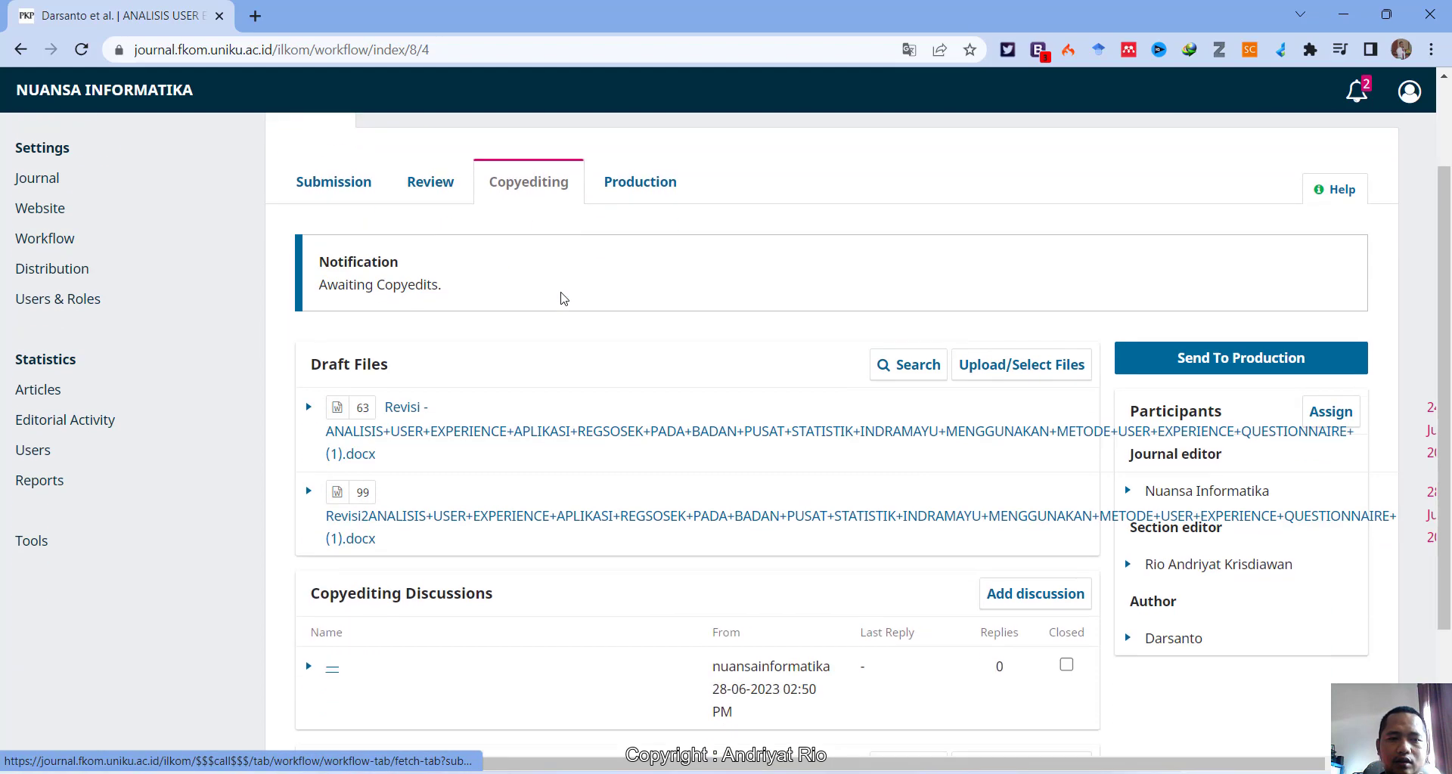
scroll(564, 298, "up", 2)
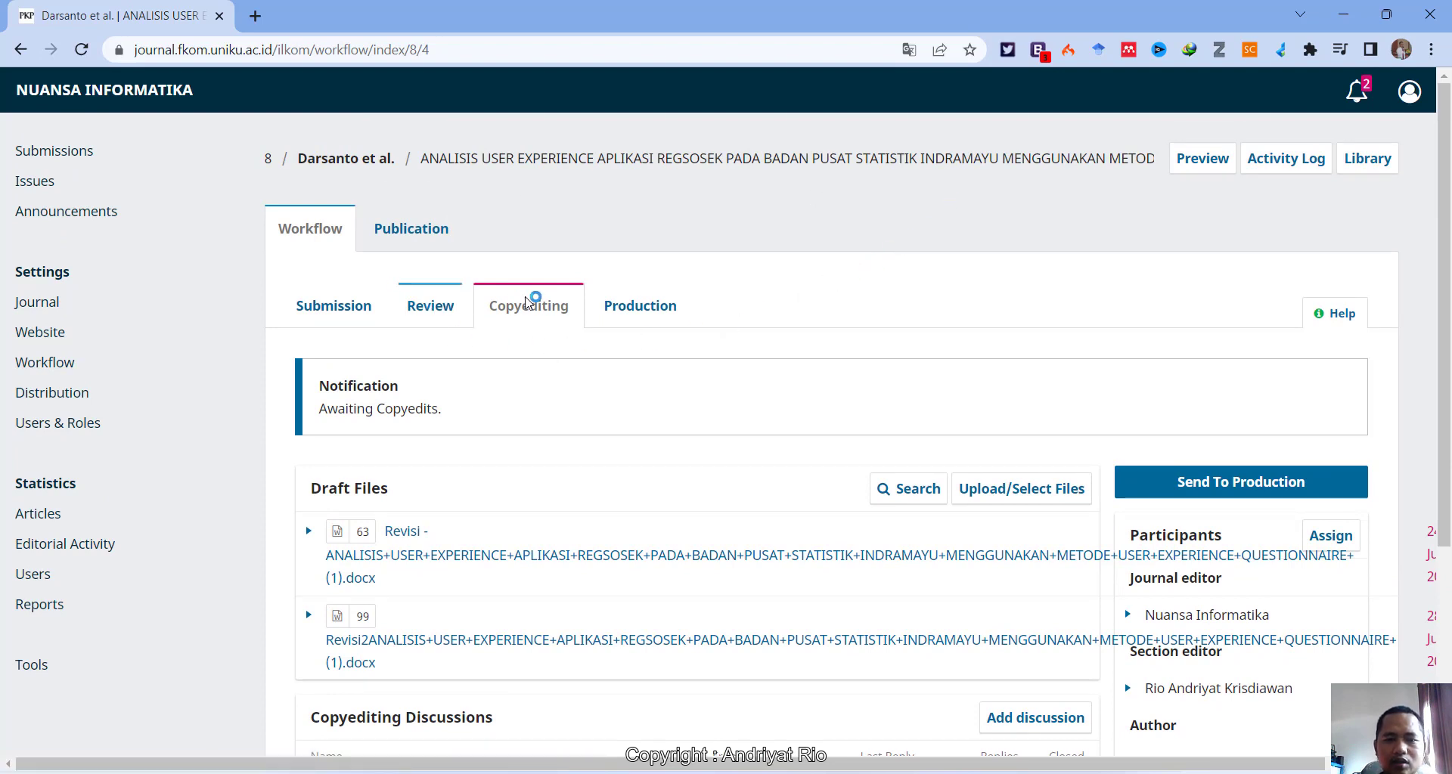
scroll(534, 315, "down", 3)
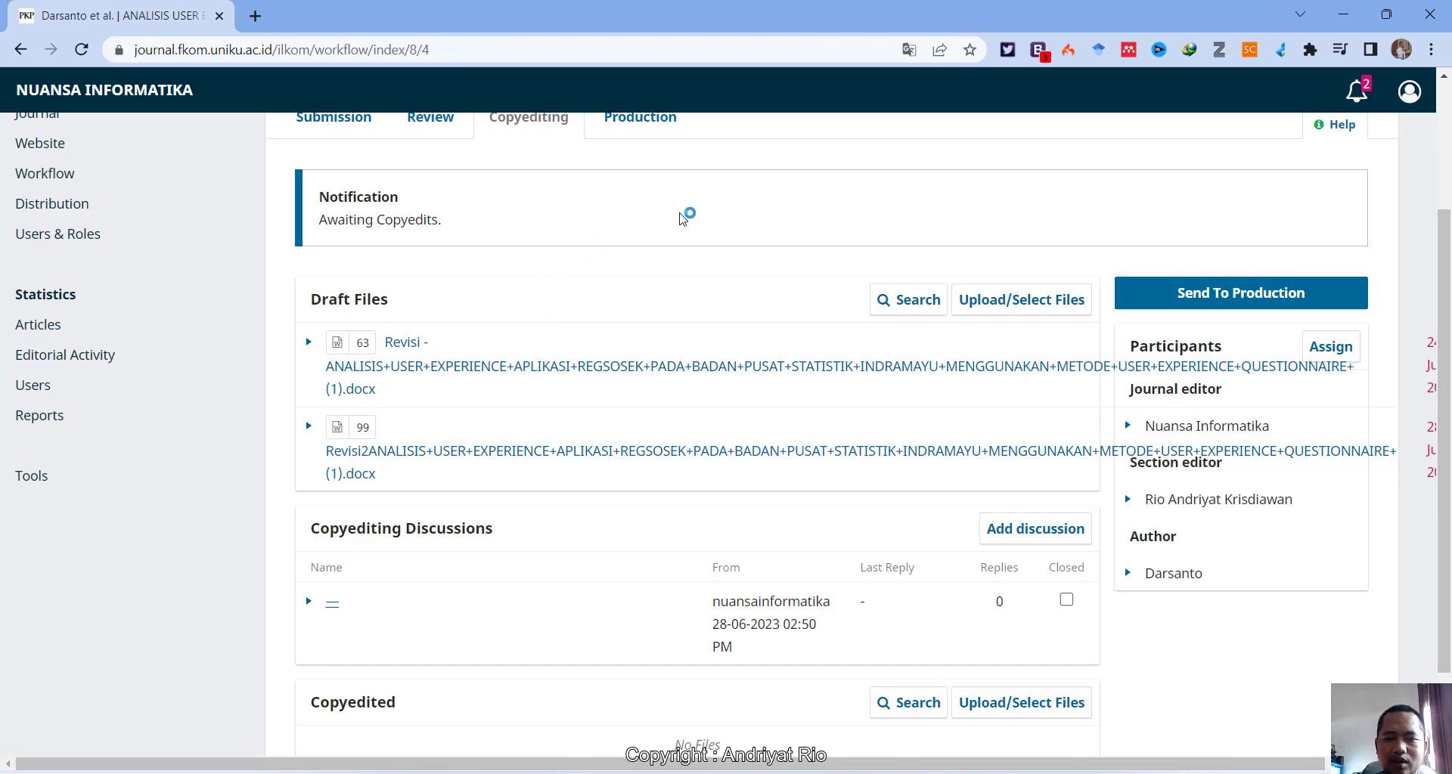
left_click(807, 453)
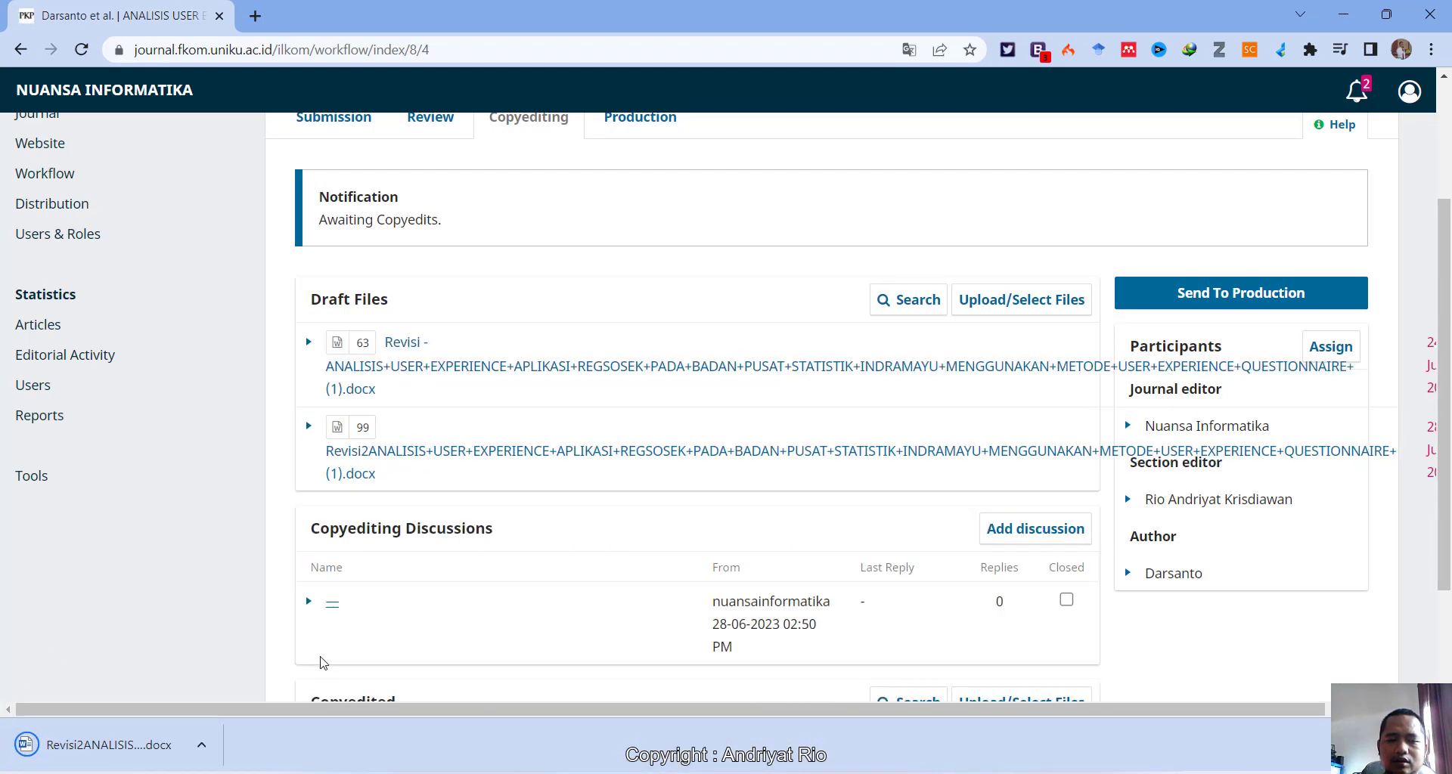
left_click(201, 745)
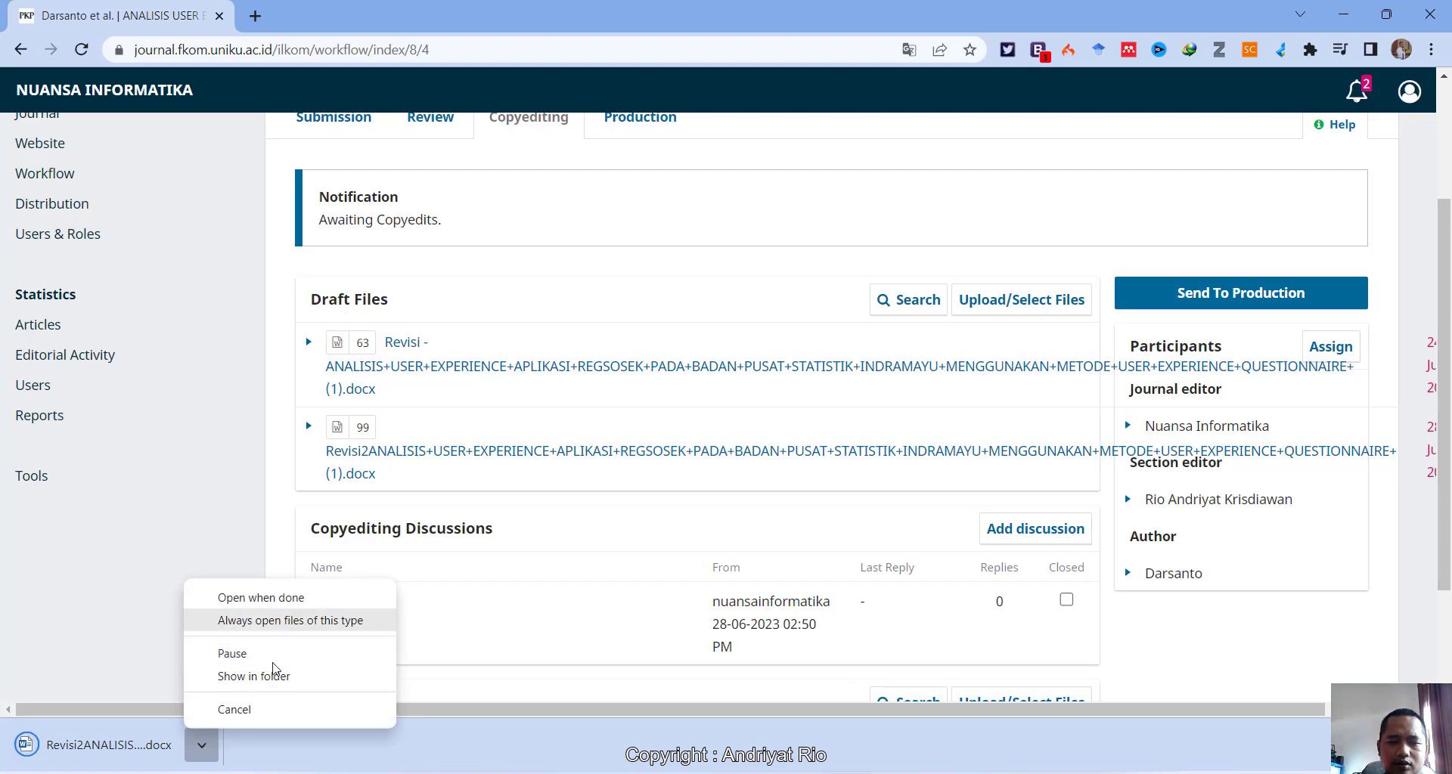
left_click(491, 743)
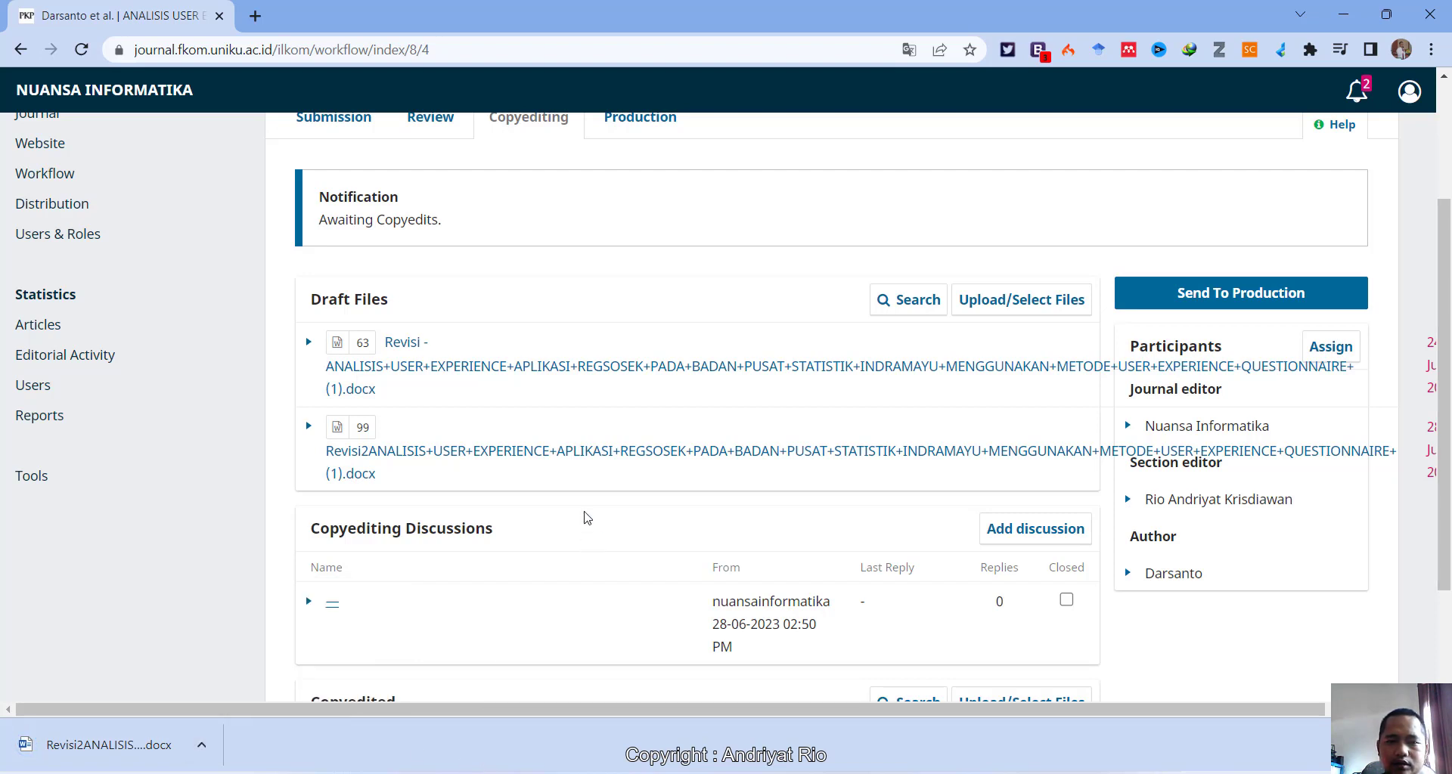
- Open the downloaded Revisi2 manuscript in Word and enable editing
left_click(202, 750)
left_click(231, 617)
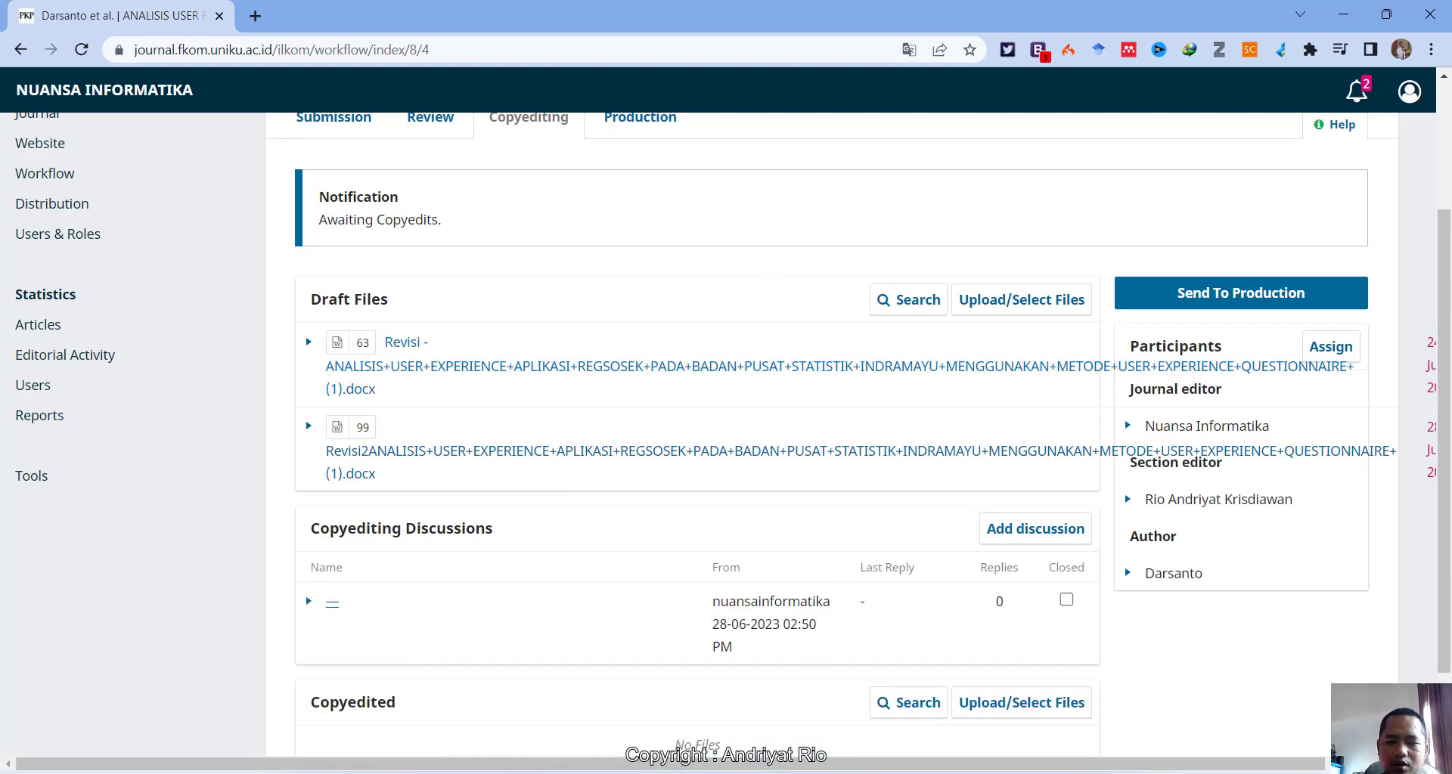
left_click(852, 682)
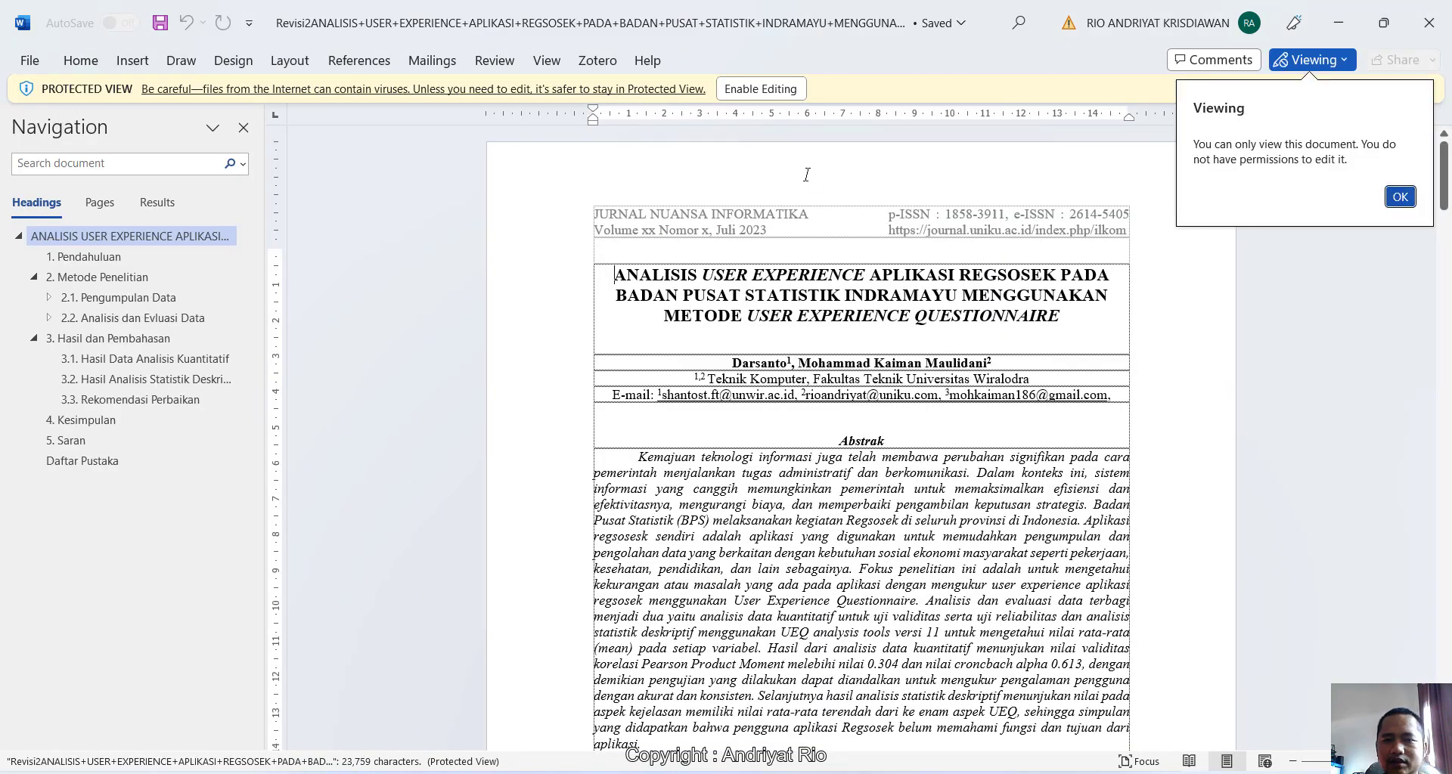
left_click(779, 91)
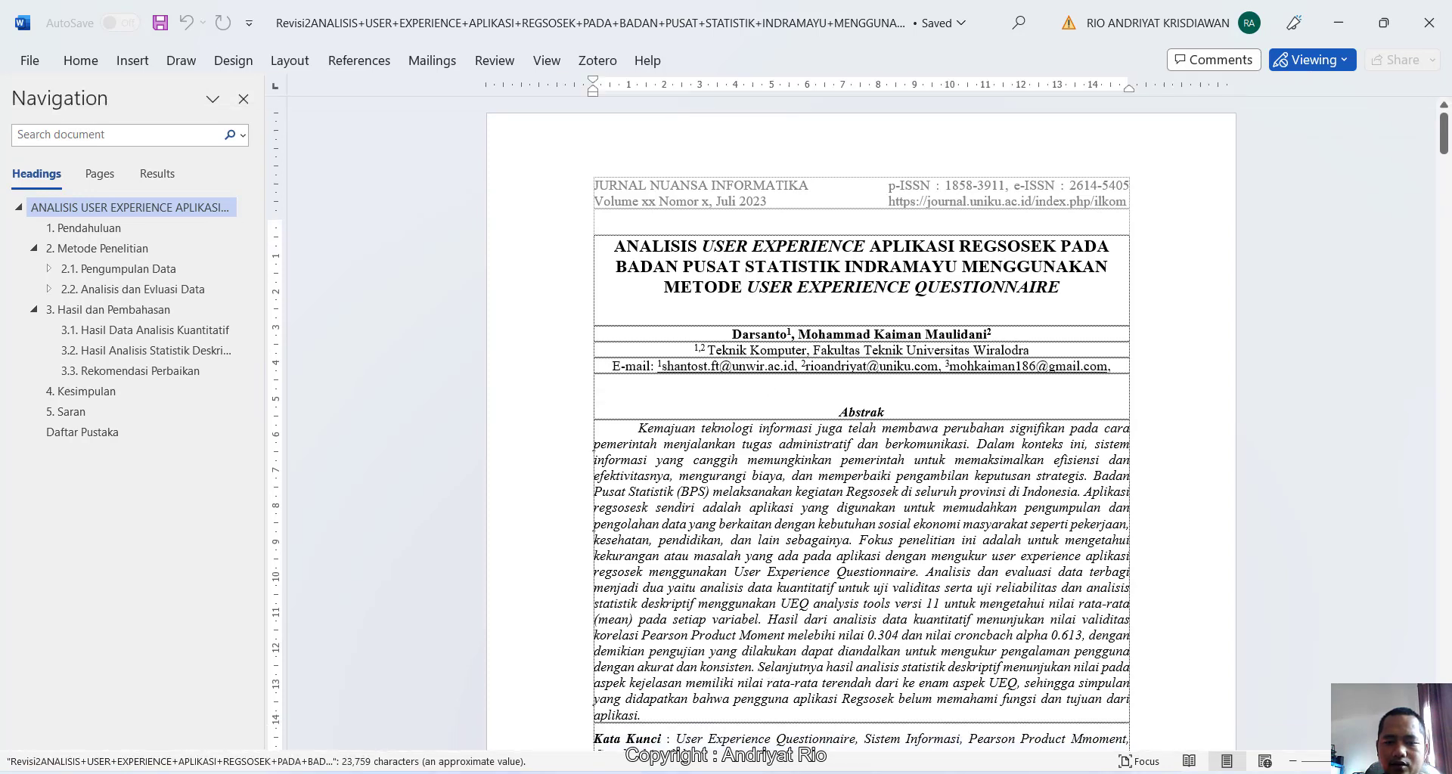
- Switch back to the submission's Copyediting page in Chrome and consult the sticky note's Template and Tata Bahasa checks
mouse_move(713, 772)
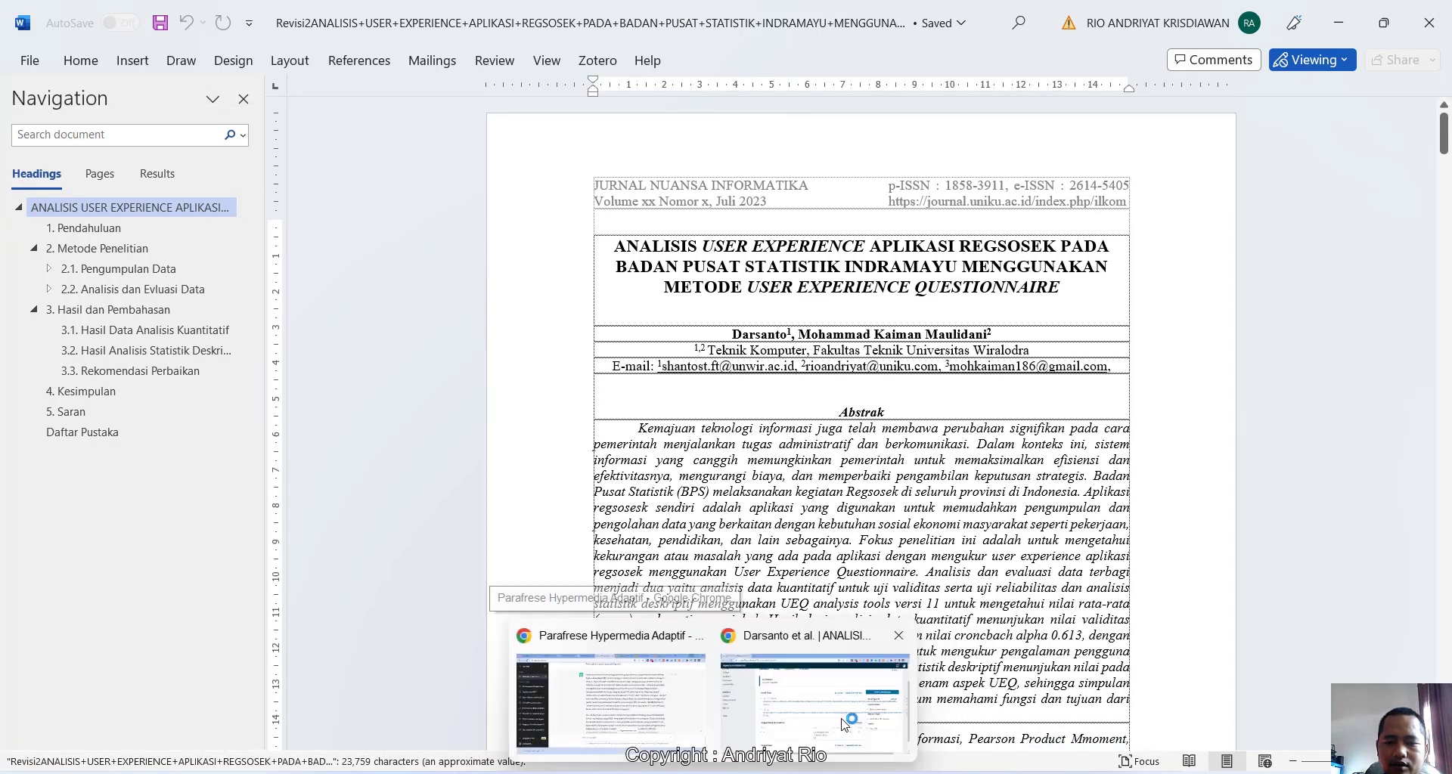
left_click(844, 724)
scroll(765, 246, "up", 3)
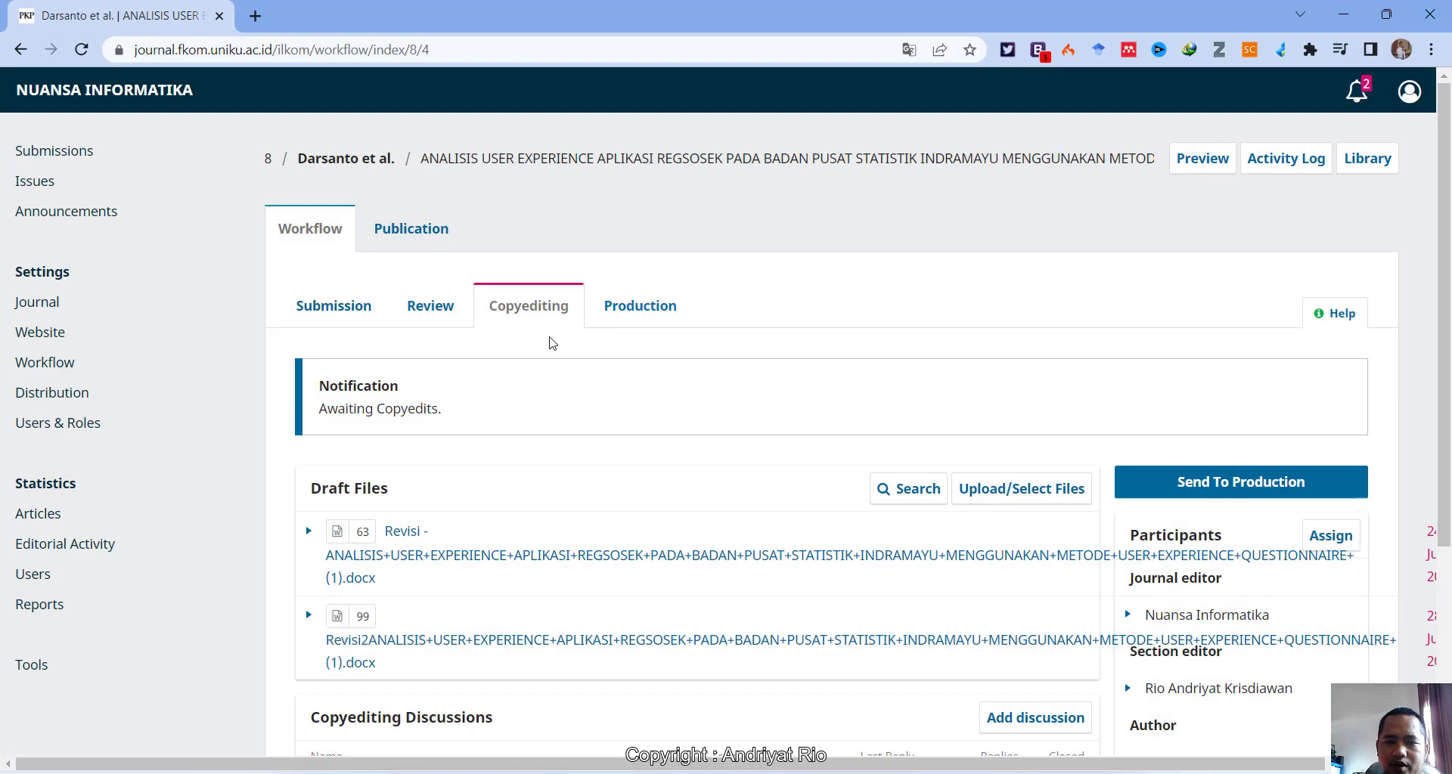
scroll(655, 421, "down", 3)
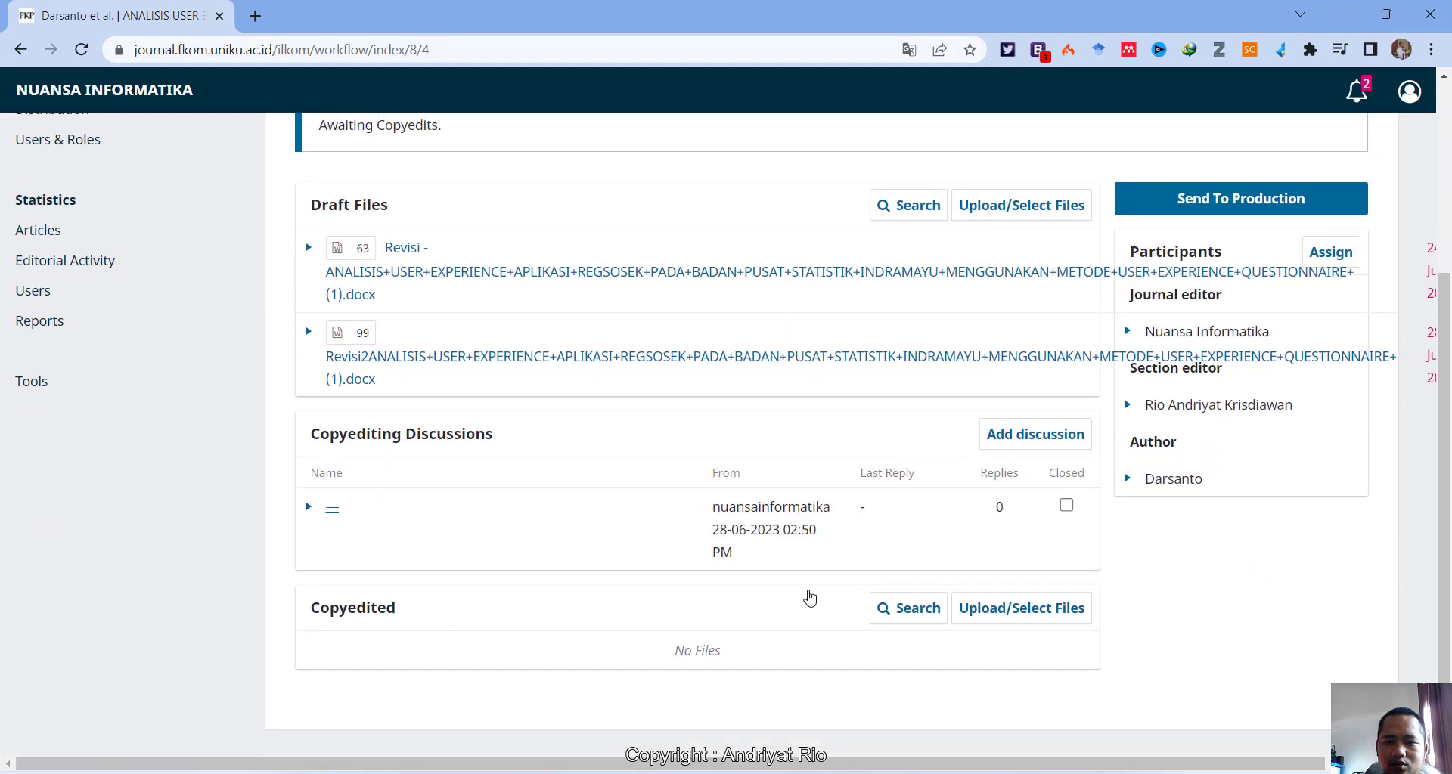
mouse_move(755, 772)
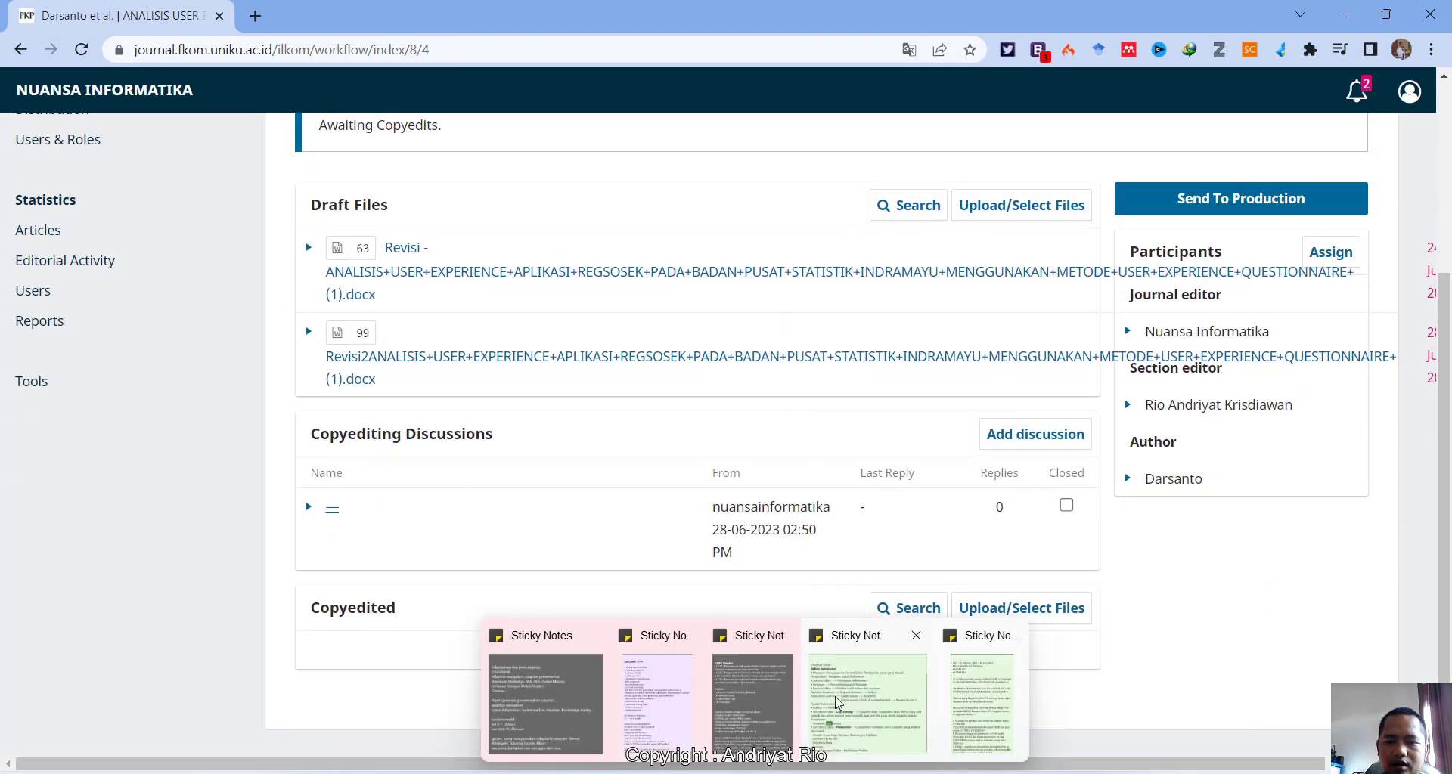
left_click(837, 703)
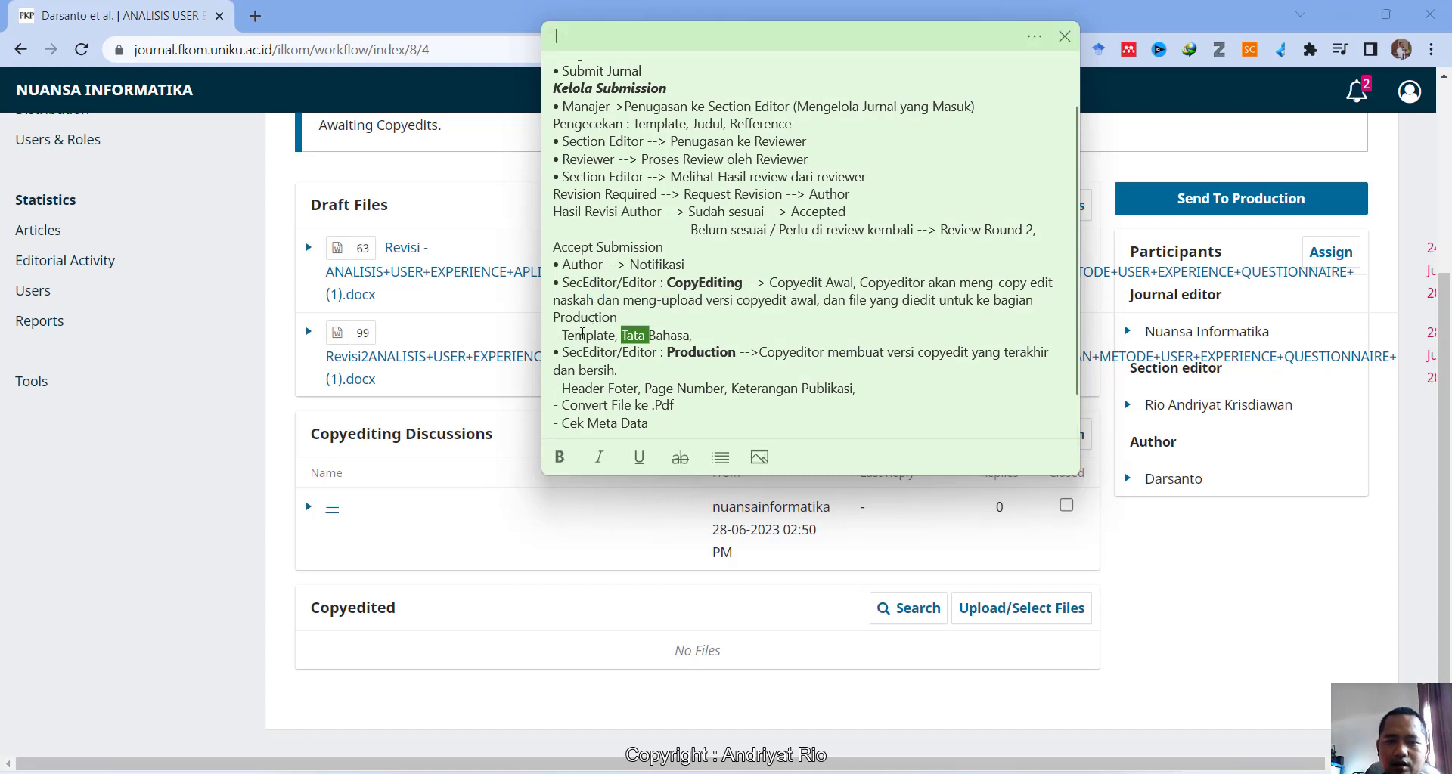
left_click_drag(564, 335, 682, 333)
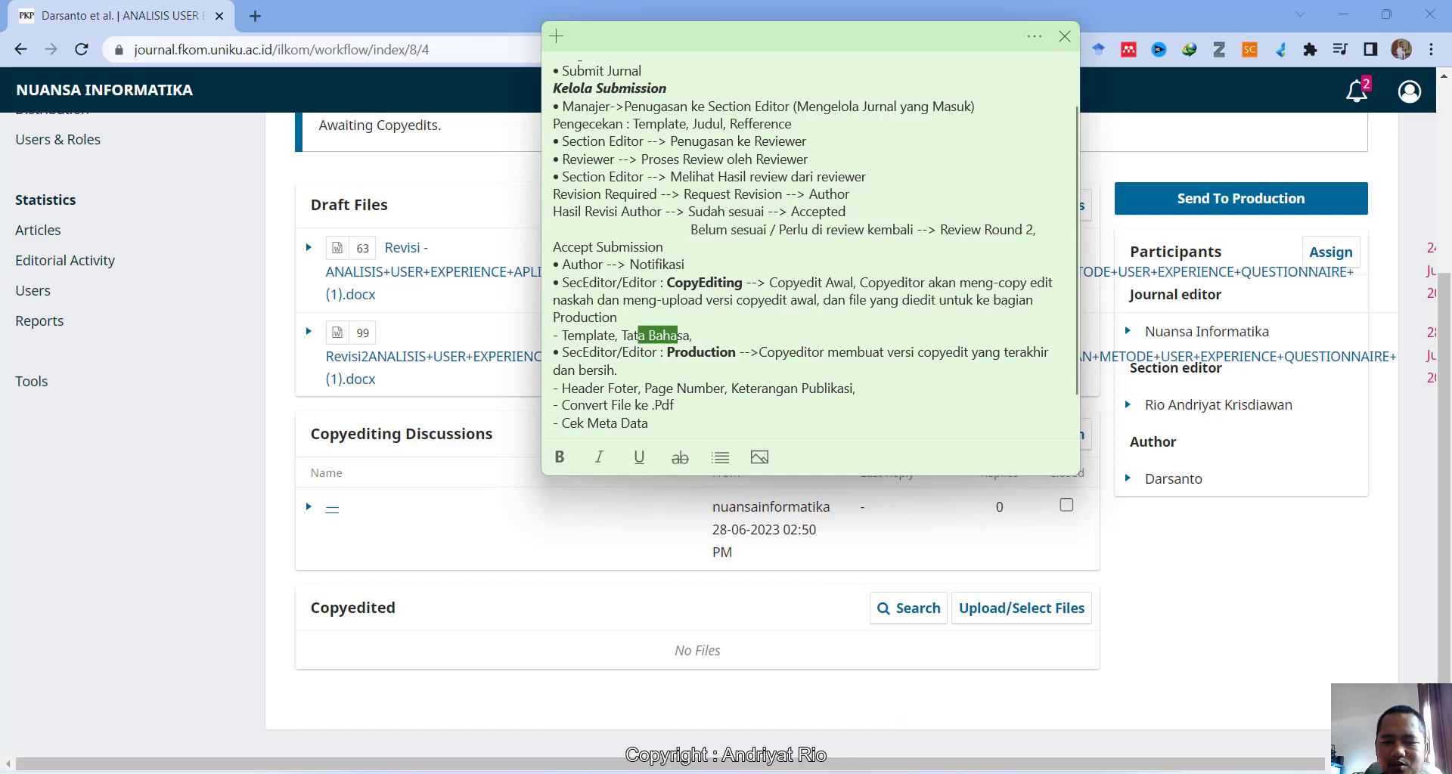
- Return to the Word manuscript and check its title, author names, affiliation and e-mail line against the journal template
left_click(1107, 714)
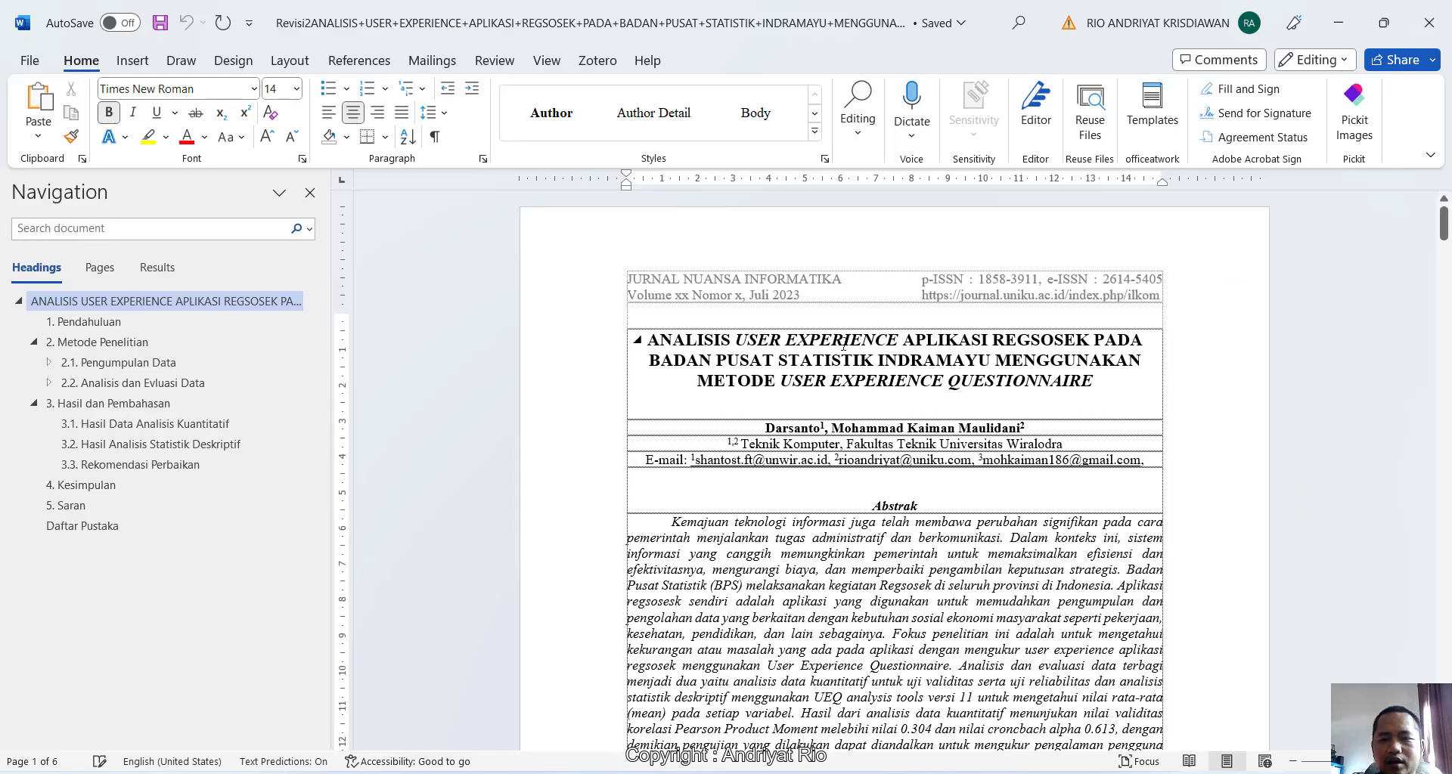
scroll(806, 361, "down", 2)
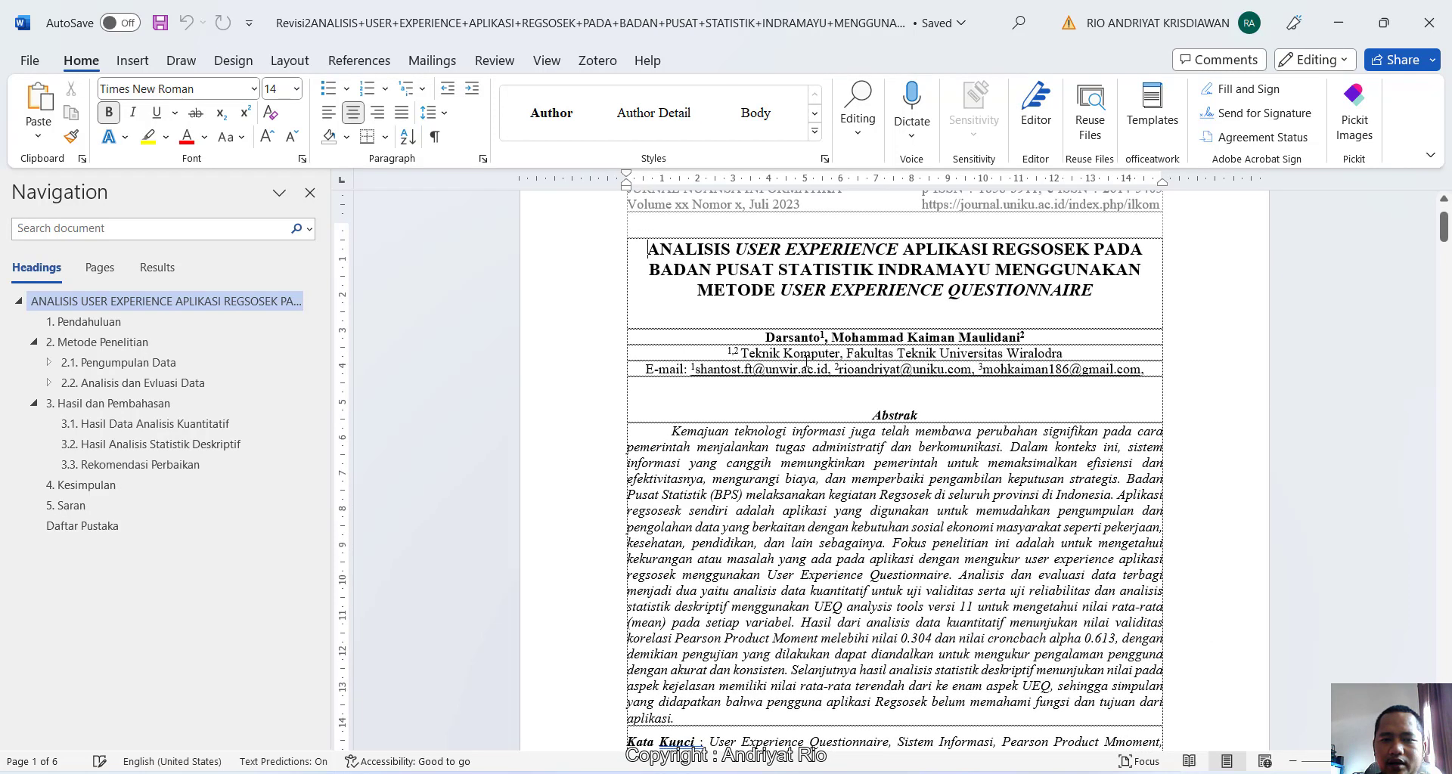
triple_click(832, 268)
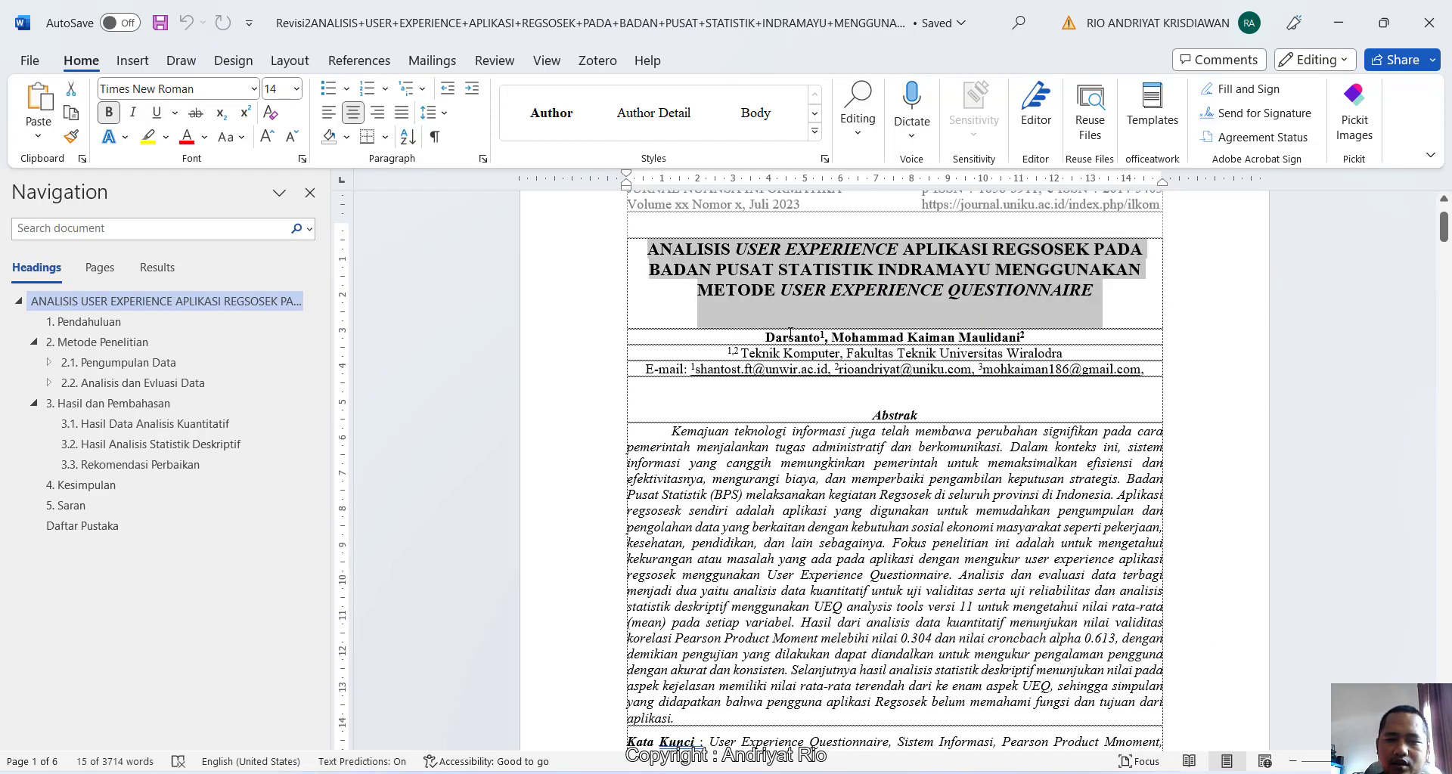
triple_click(976, 336)
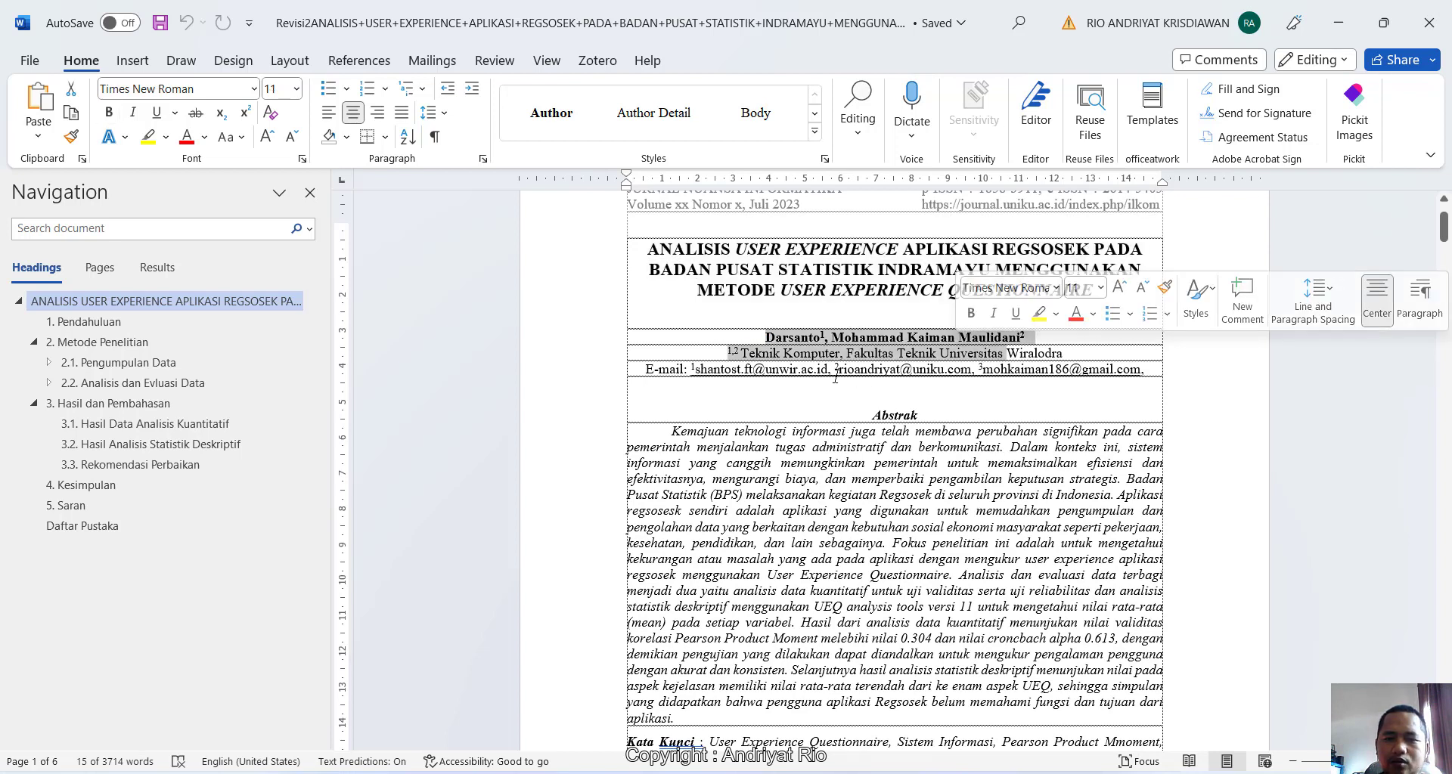
left_click(762, 353)
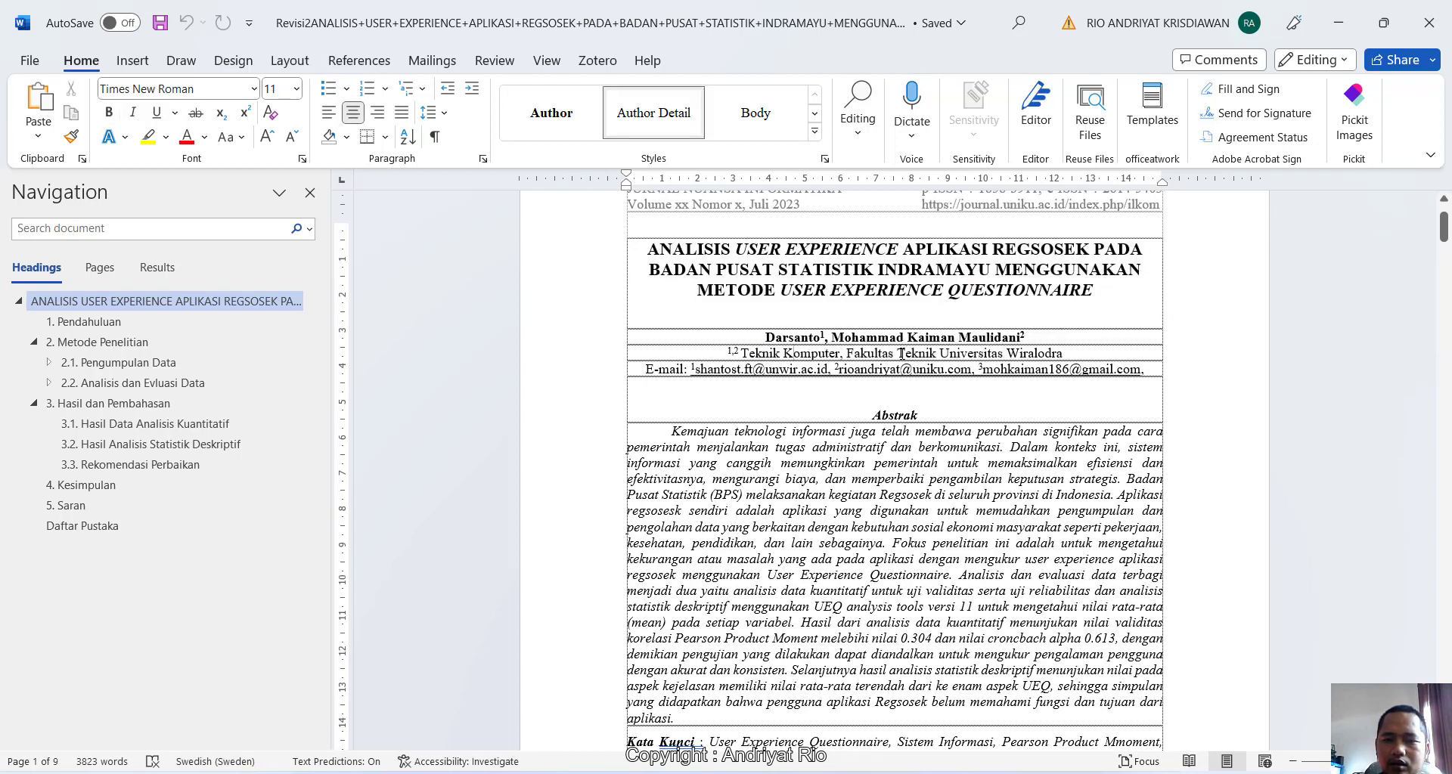
left_click_drag(784, 353, 1048, 353)
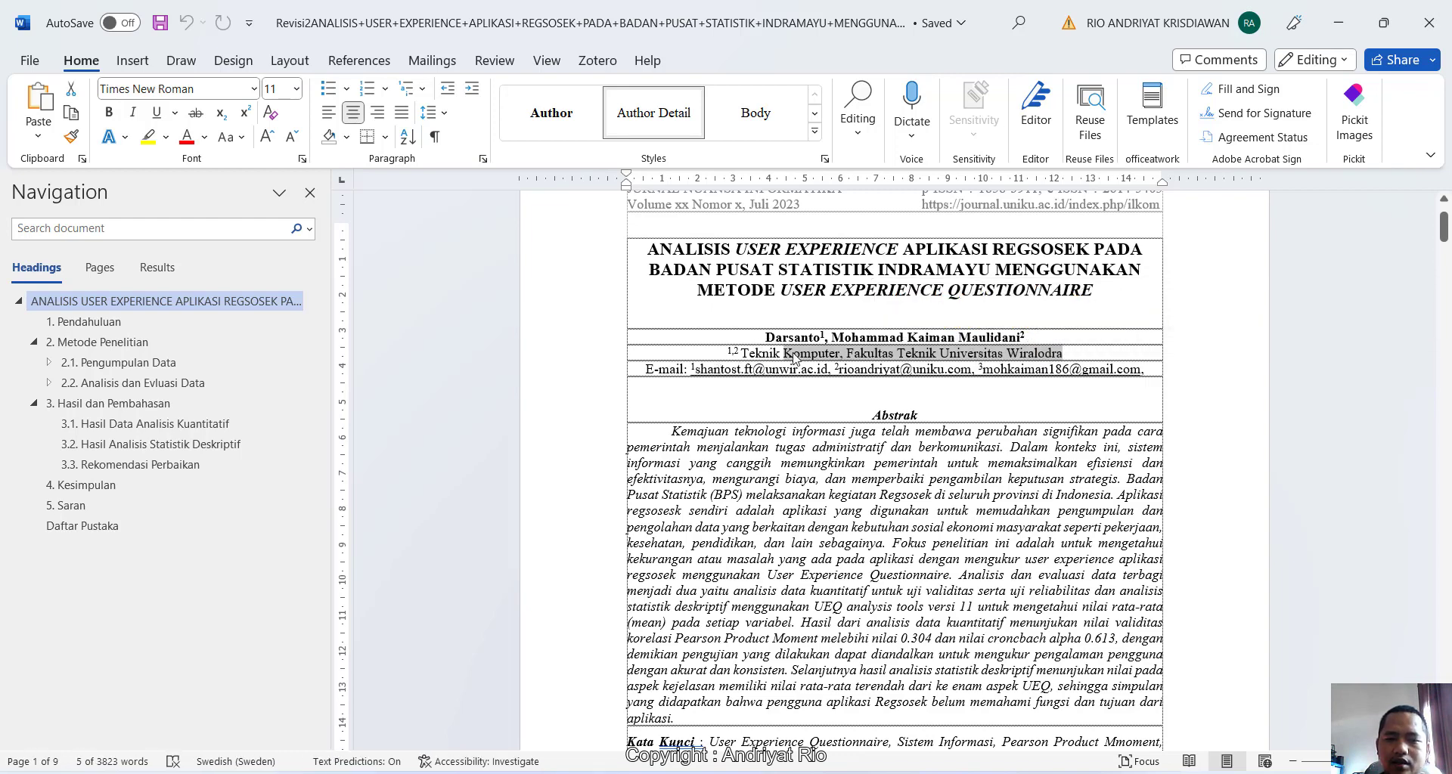
left_click_drag(727, 368, 1141, 369)
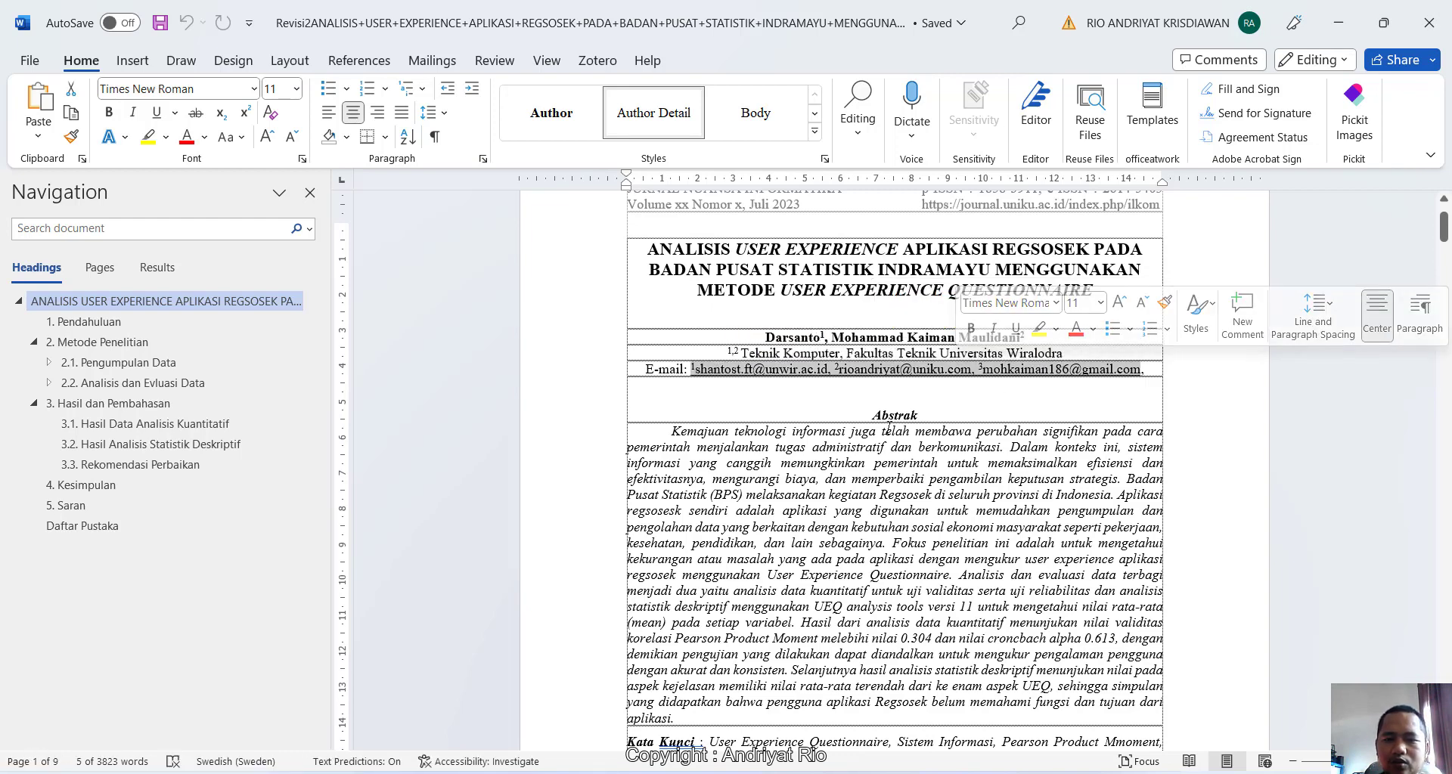
- Examine the manuscript's Indonesian and English abstracts, keywords, Pendahuluan and start of Metode Penelitian for template layout and language
scroll(888, 427, "down", 1)
scroll(888, 427, "down", 5)
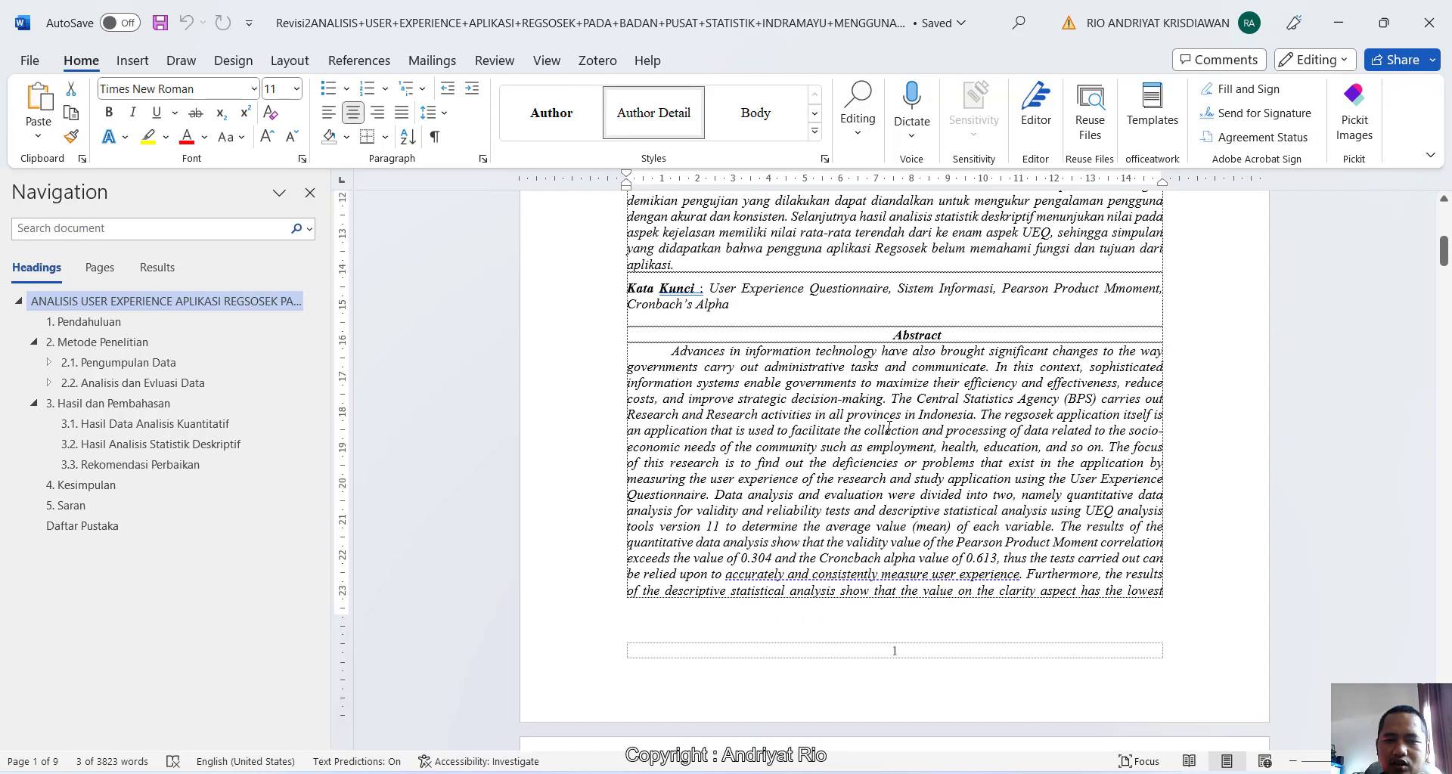
scroll(888, 427, "down", 7)
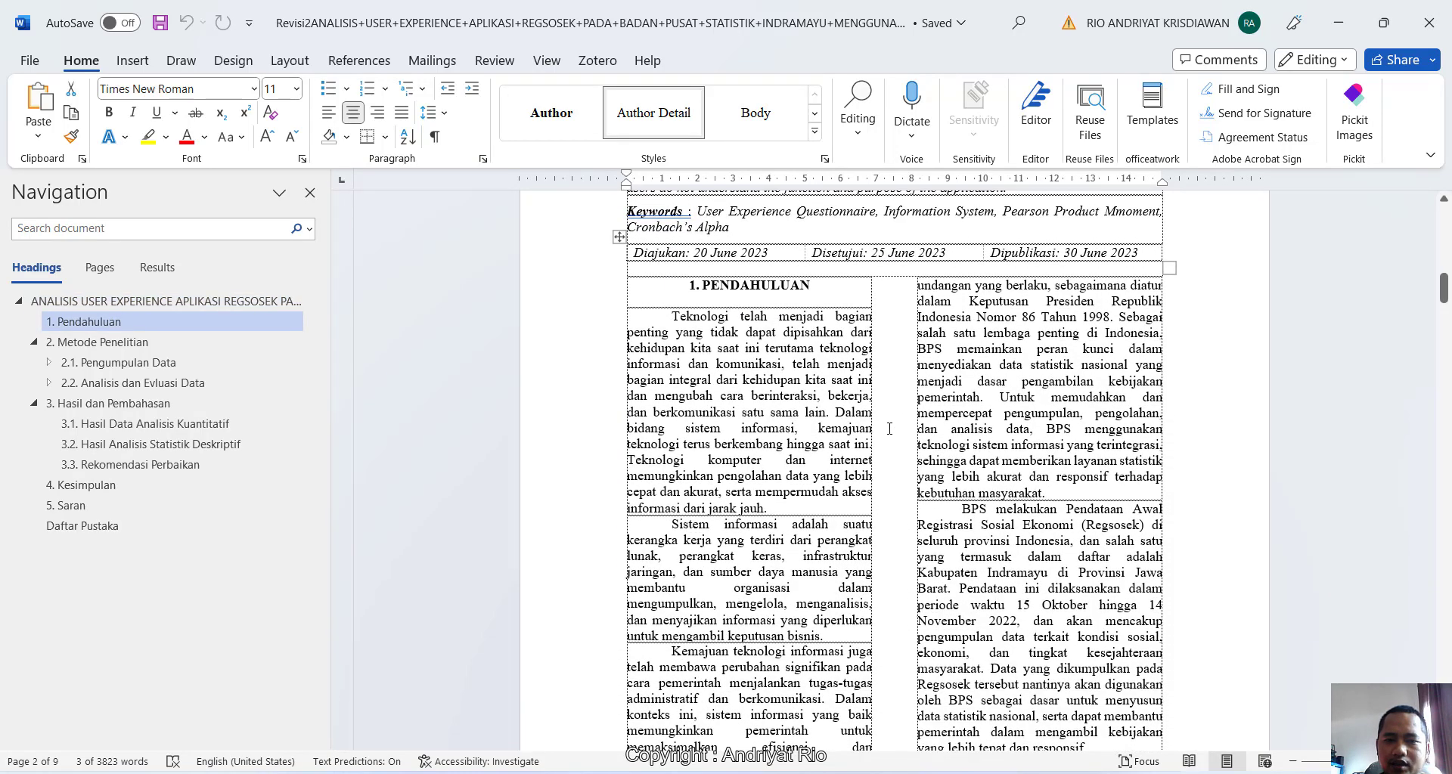
scroll(890, 429, "down", 3)
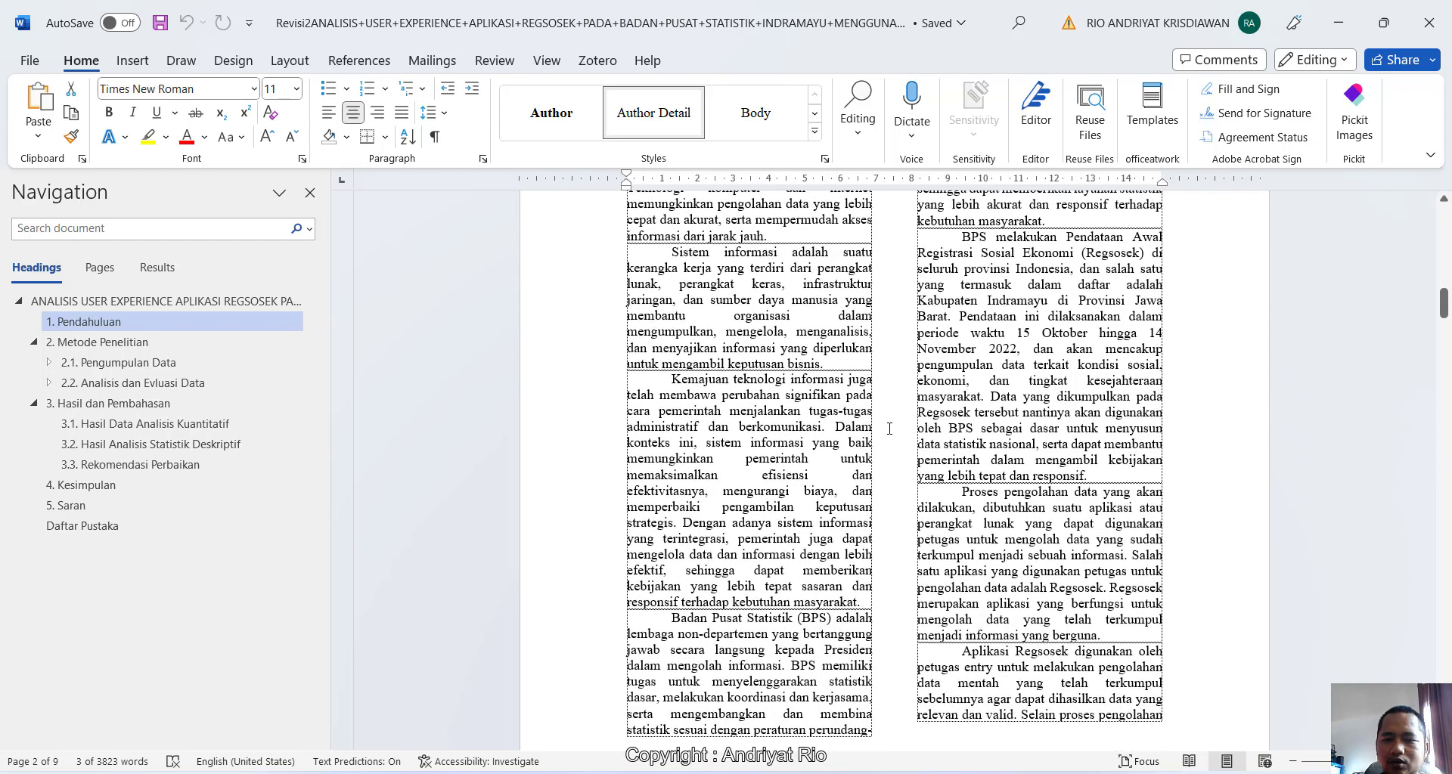
scroll(889, 428, "down", 5)
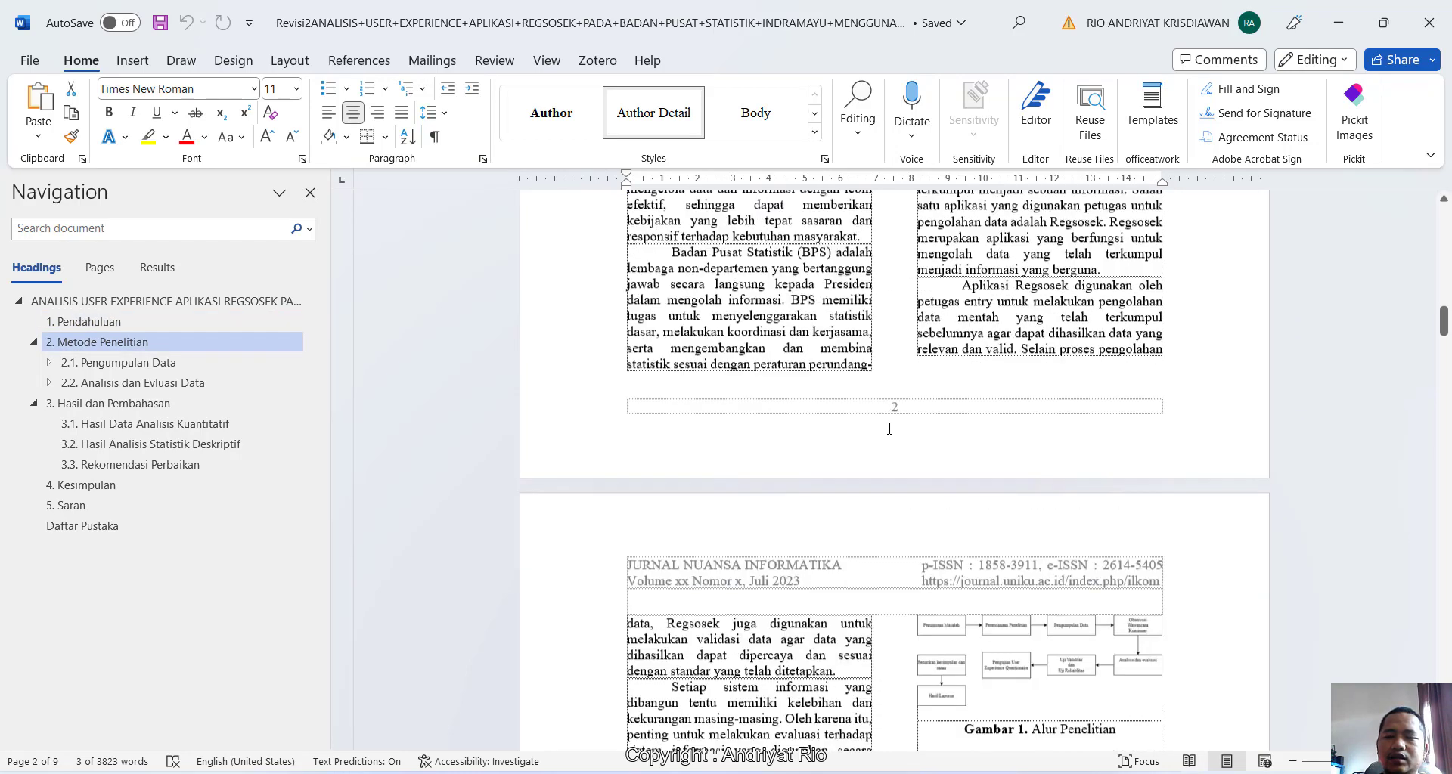
scroll(889, 428, "down", 5)
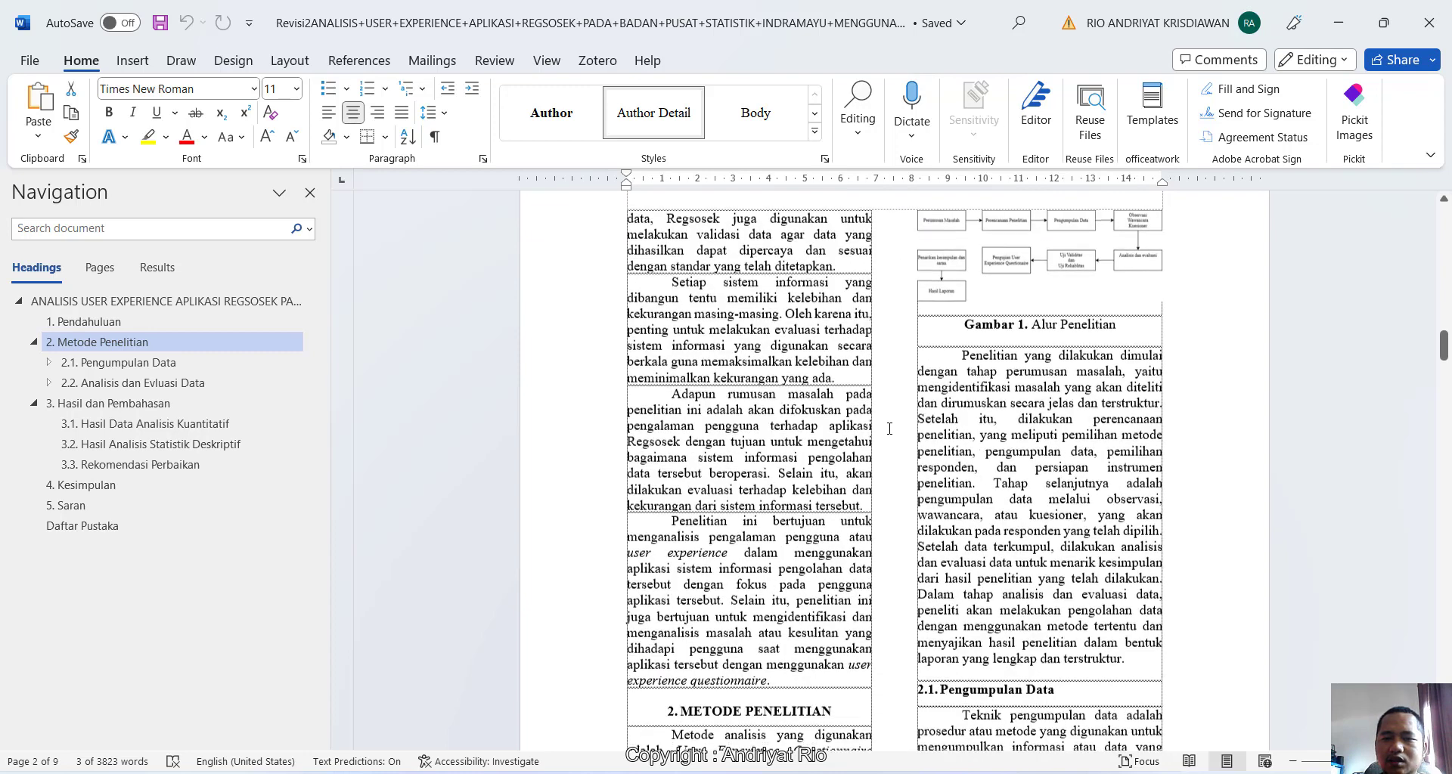
scroll(889, 429, "down", 2)
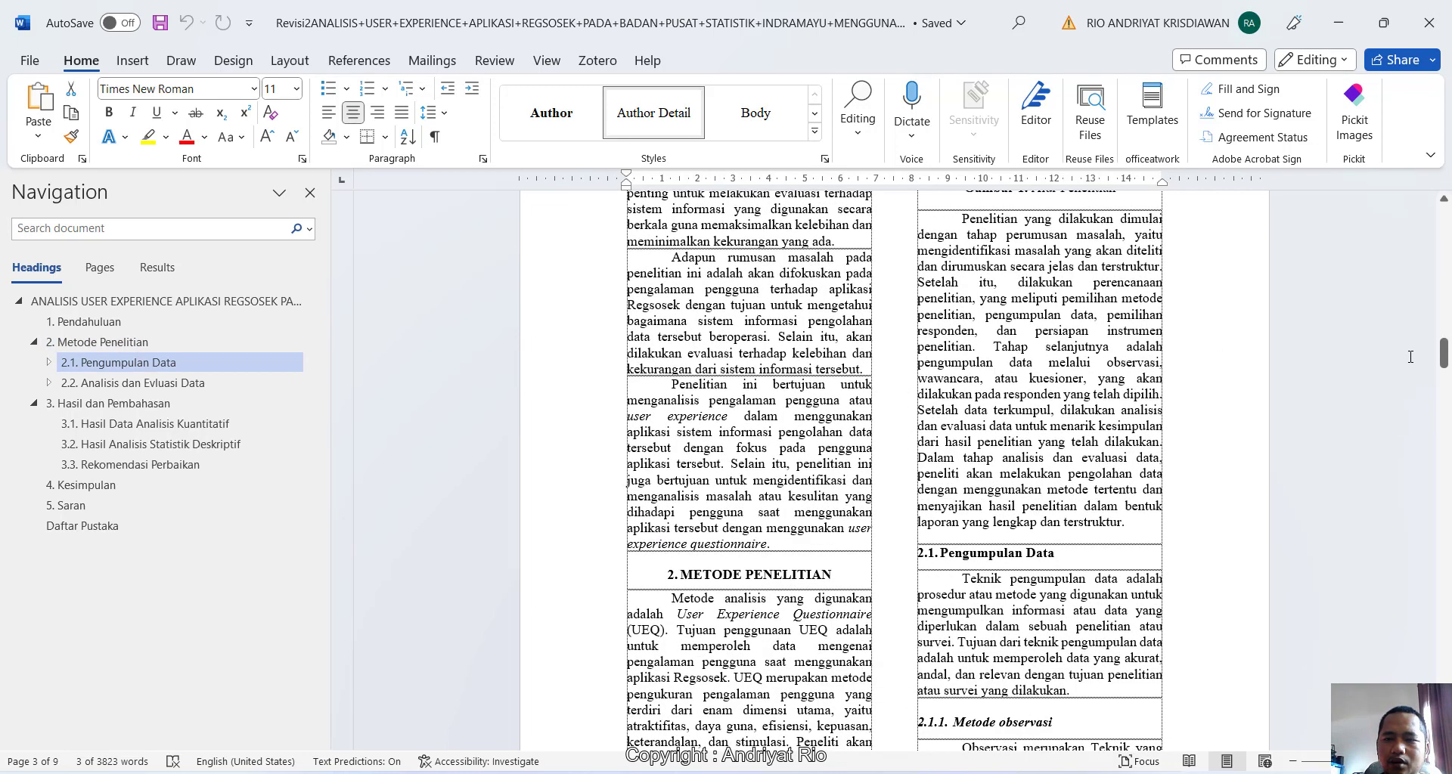
- Return to the first page and recheck the abstracts, Pendahuluan and Metode Penelitian, including the headings, figures and captions
left_click_drag(1444, 355, 1421, 208)
scroll(943, 511, "down", 5)
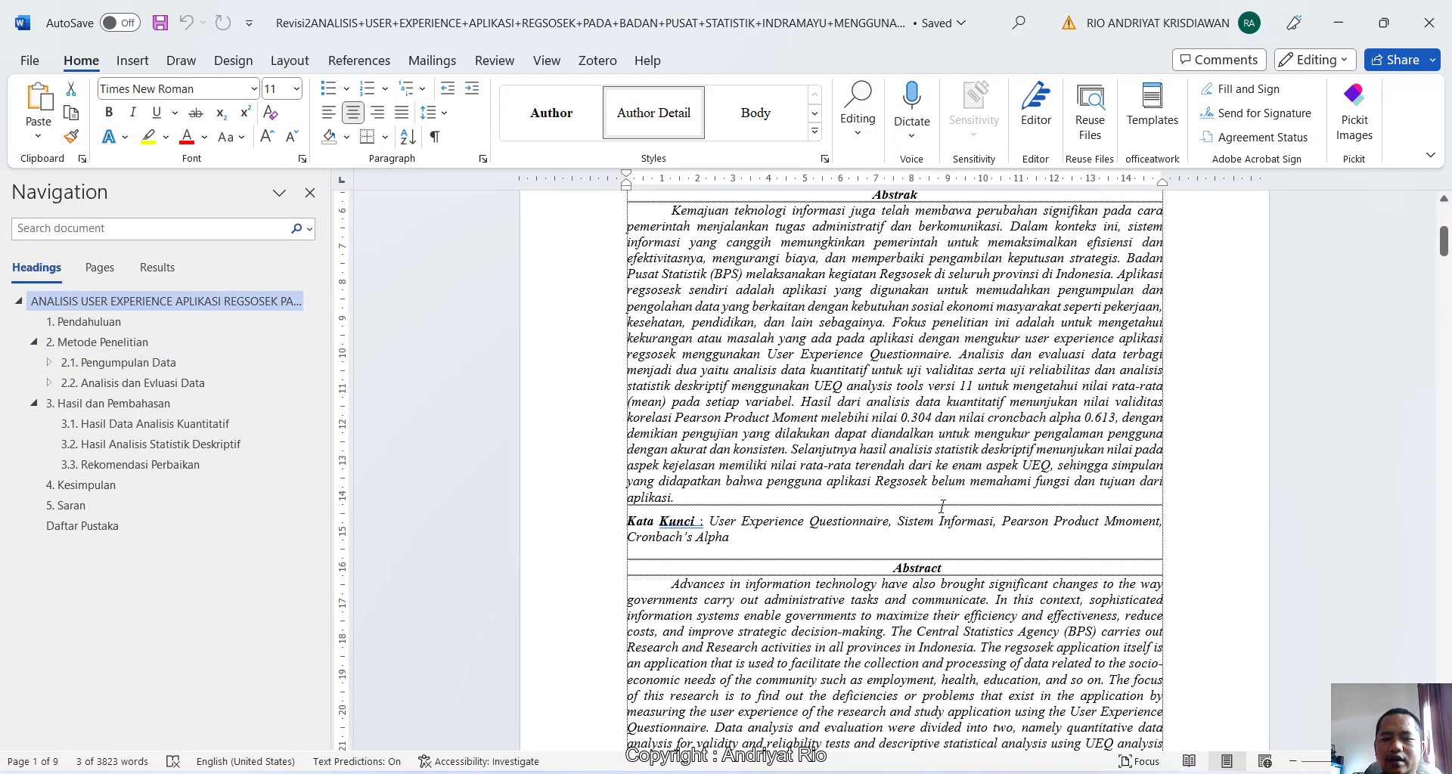
scroll(714, 516, "down", 1)
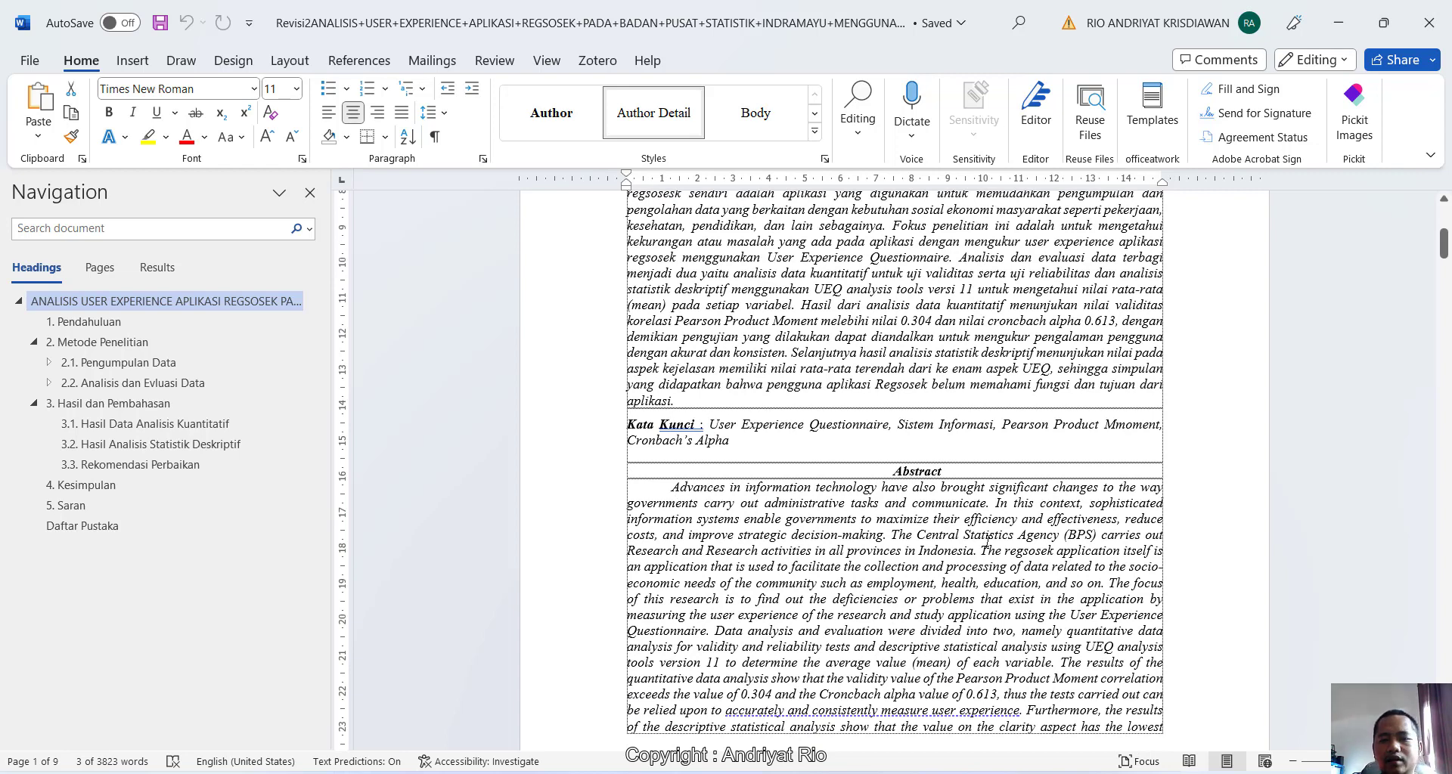
scroll(985, 543, "down", 11)
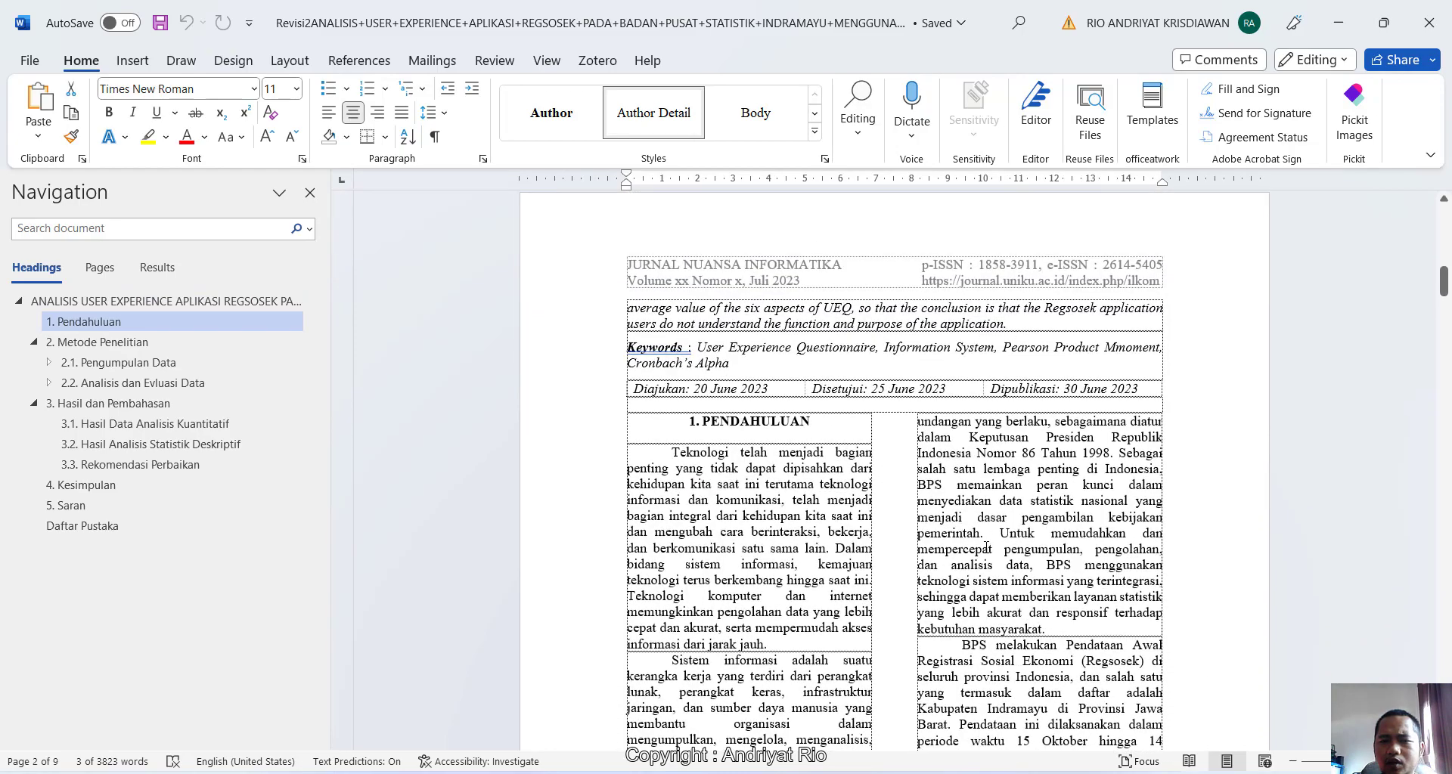
scroll(986, 547, "down", 7)
scroll(985, 550, "down", 14)
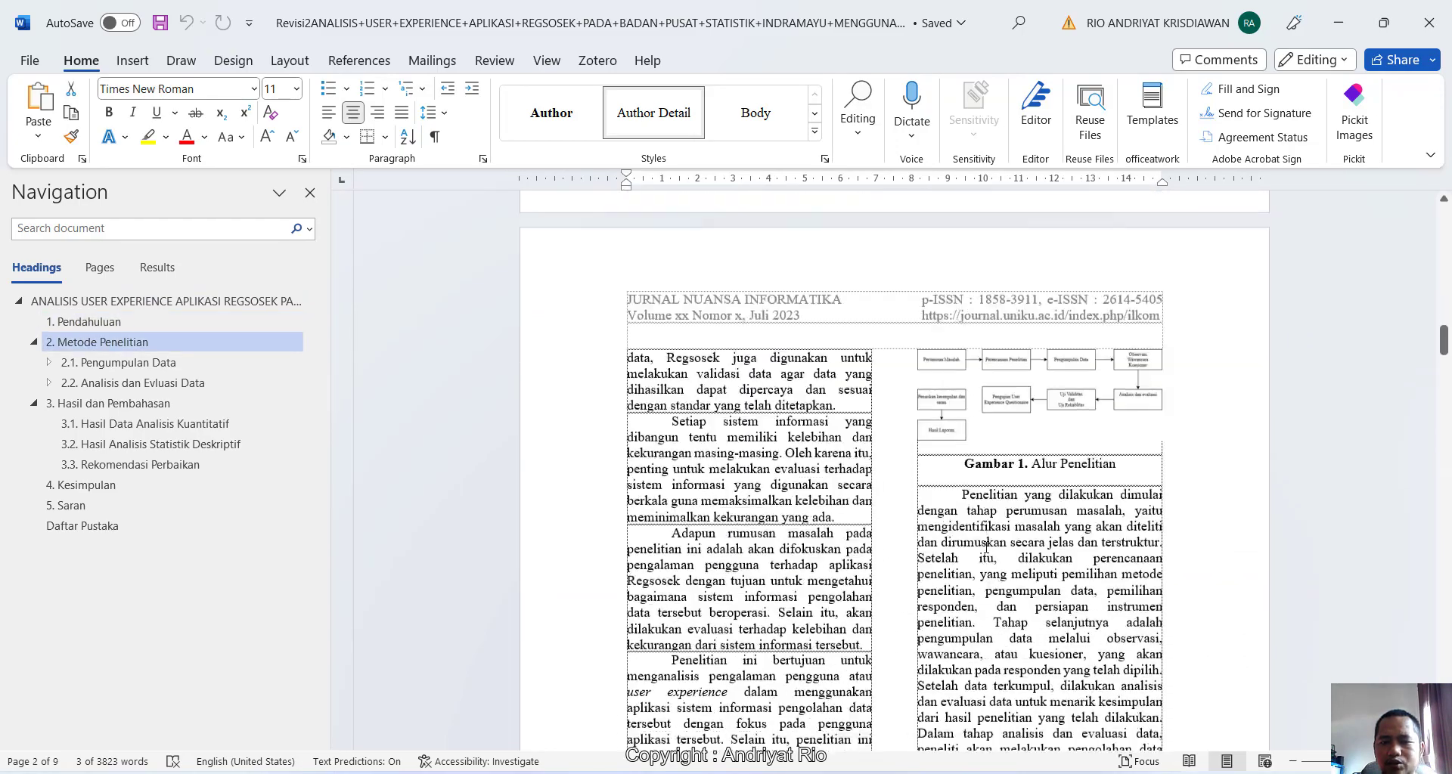
scroll(986, 547, "down", 3)
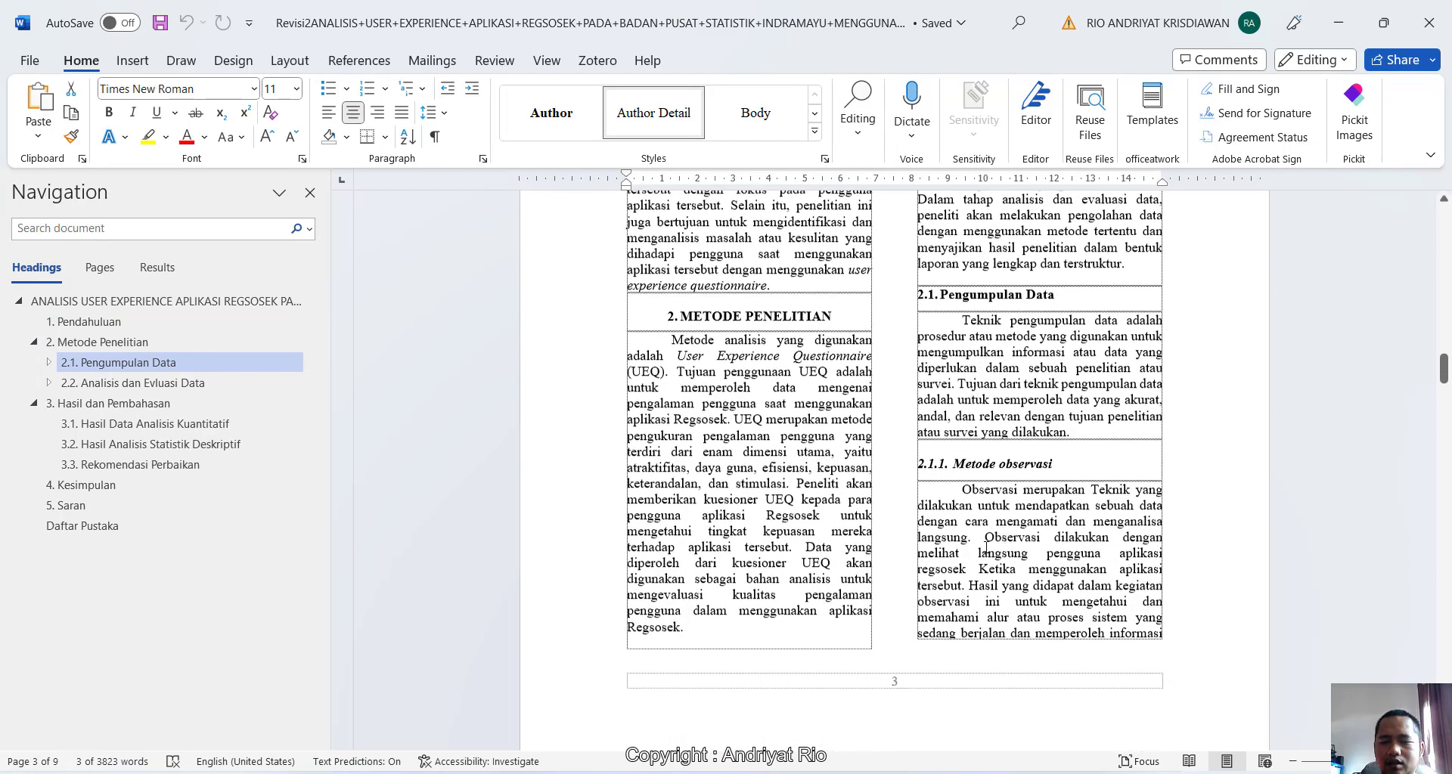
scroll(986, 546, "down", 10)
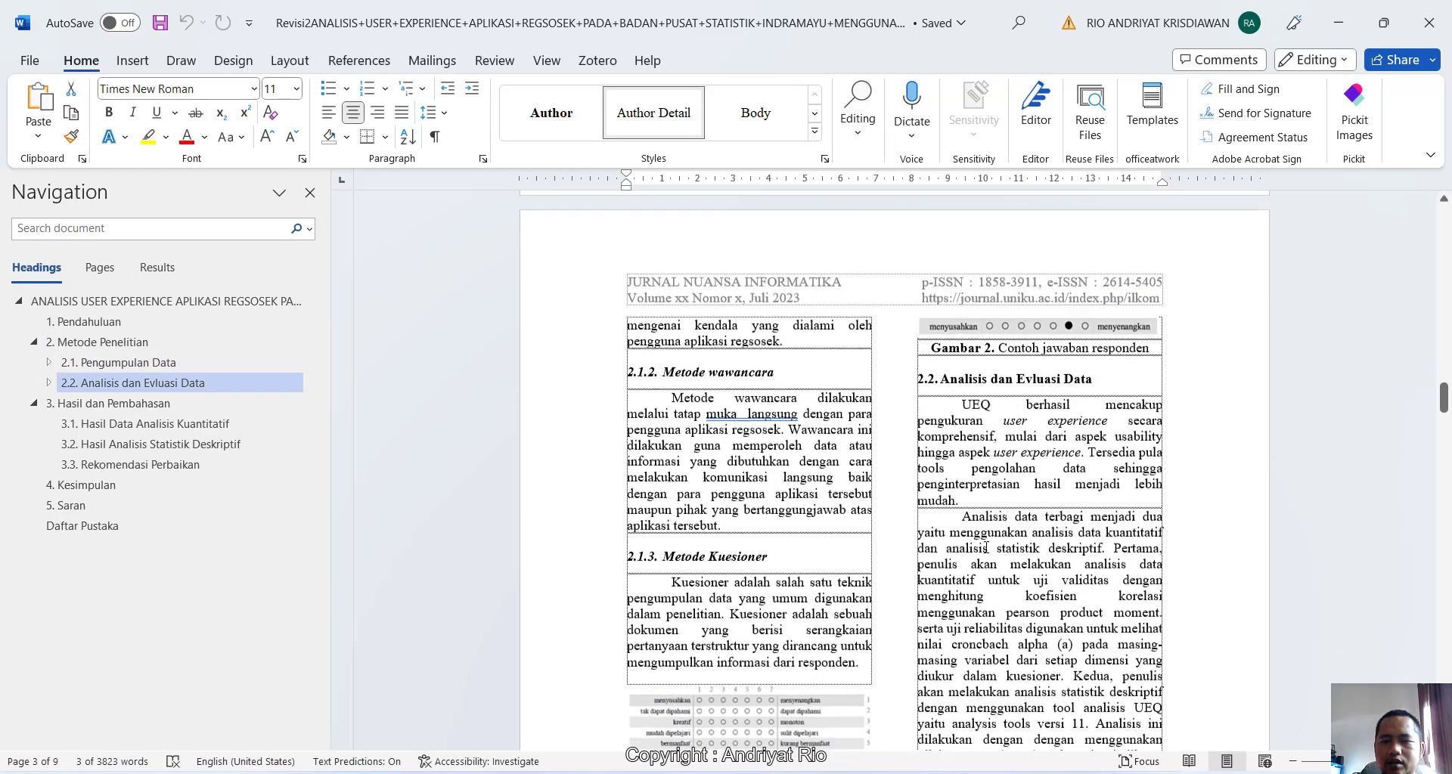
scroll(986, 547, "down", 1)
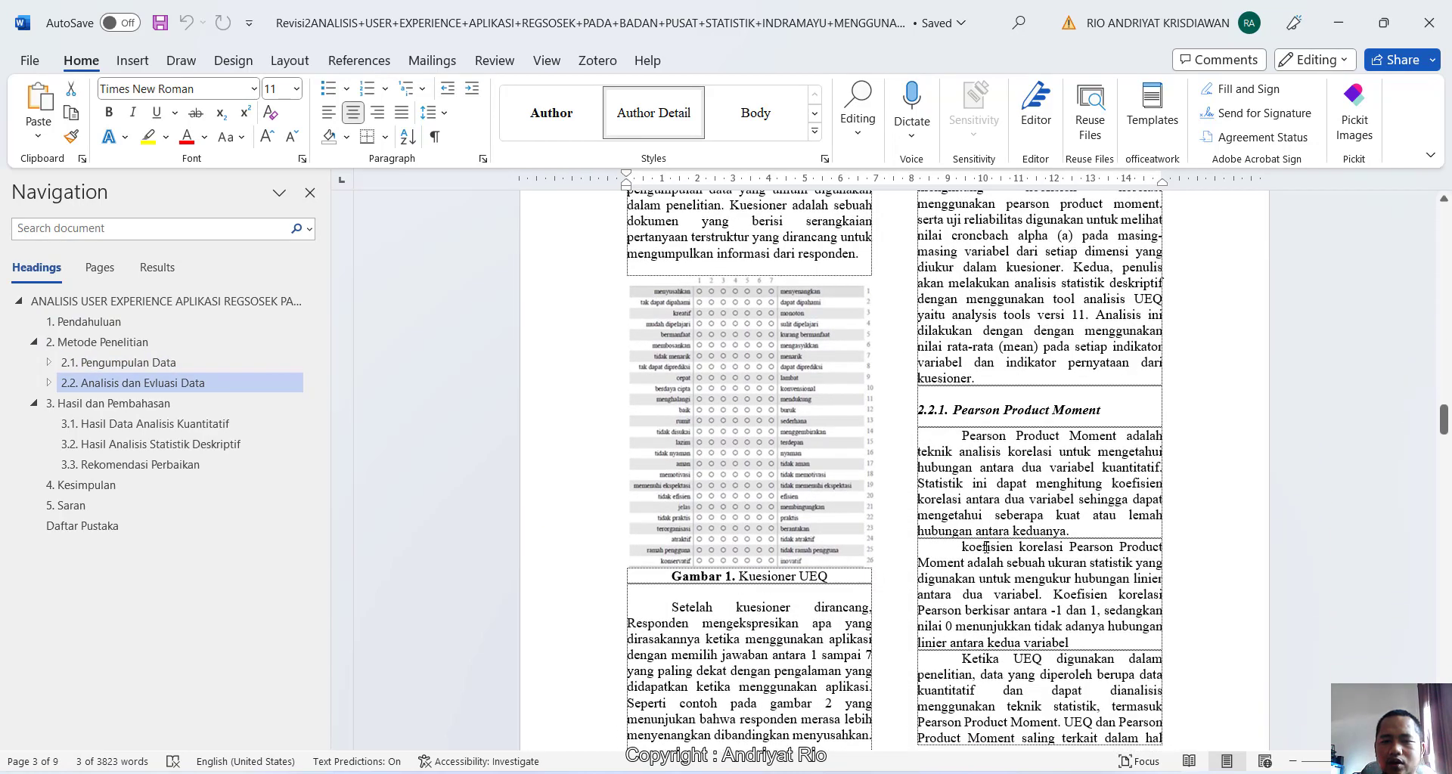
scroll(986, 547, "down", 9)
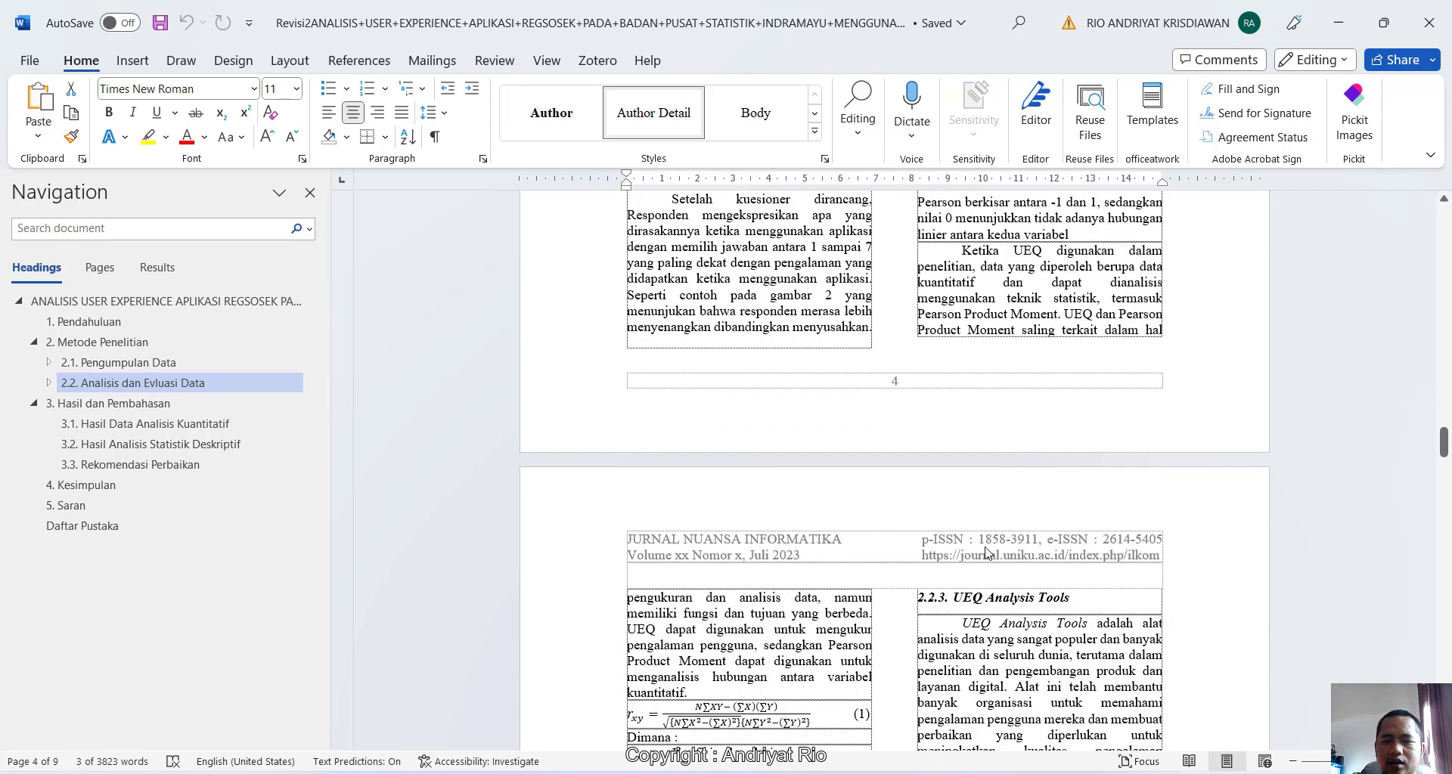
- Check the formatting of the formulas, Hasil dan Pembahasan tables, charts, Kesimpulan, Saran and Daftar Pustaka through the last page
scroll(986, 547, "down", 8)
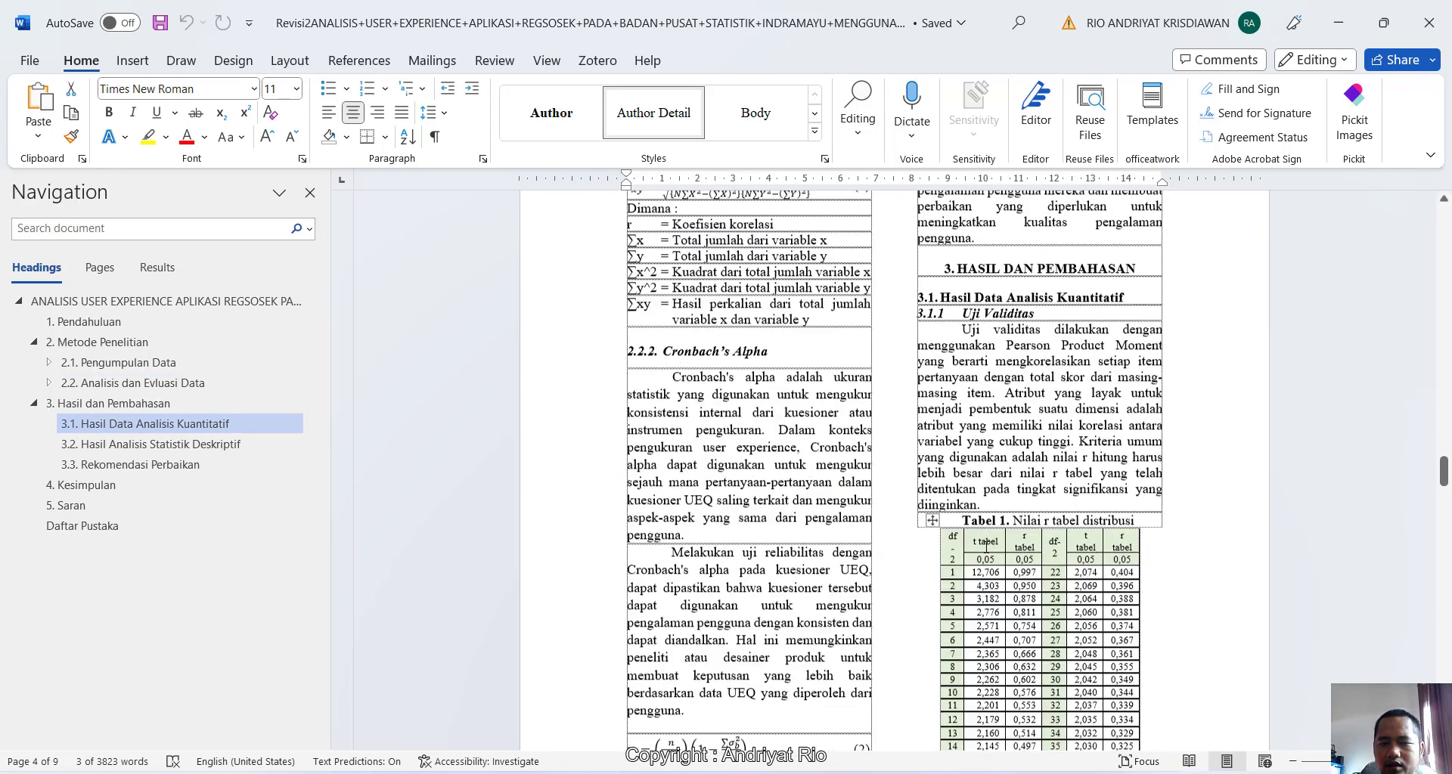
scroll(986, 547, "down", 9)
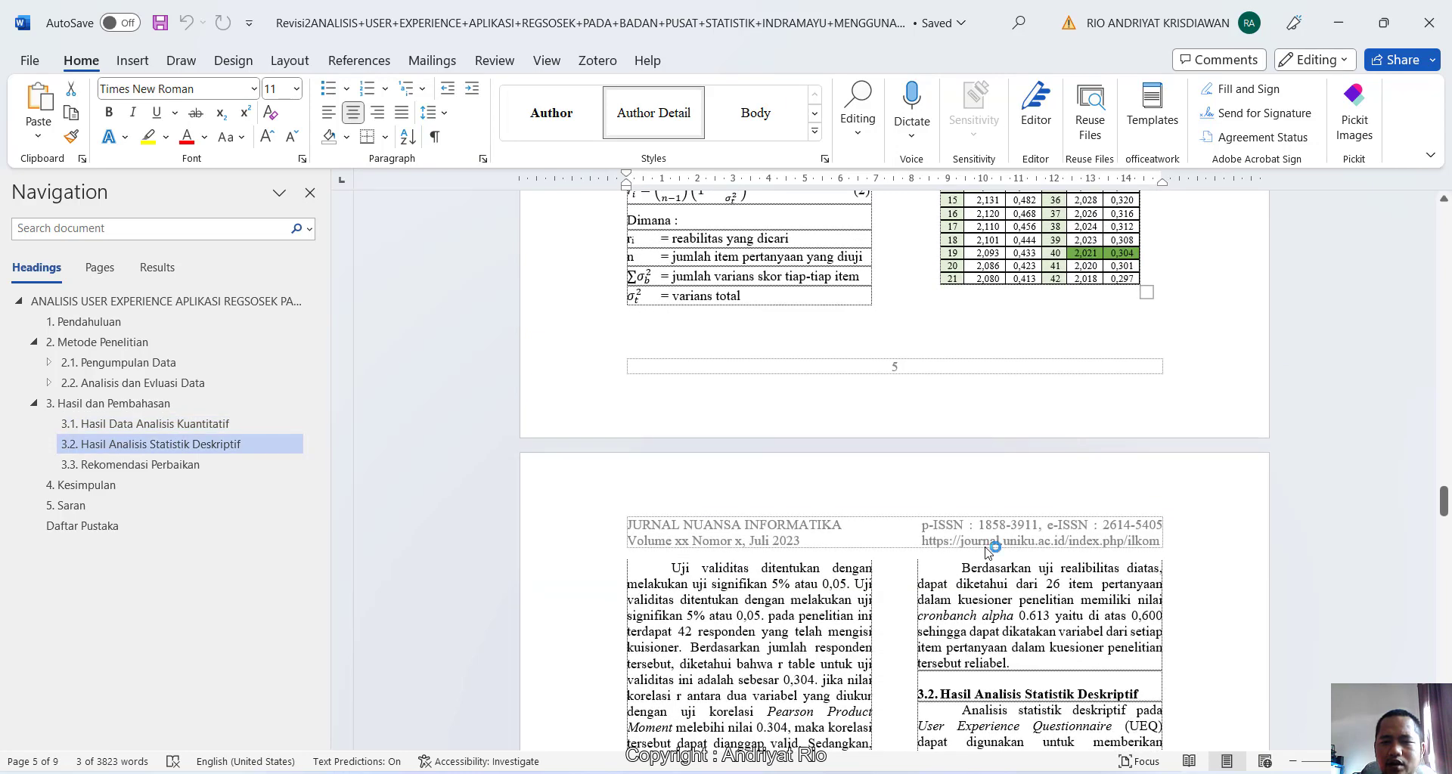
scroll(986, 548, "down", 6)
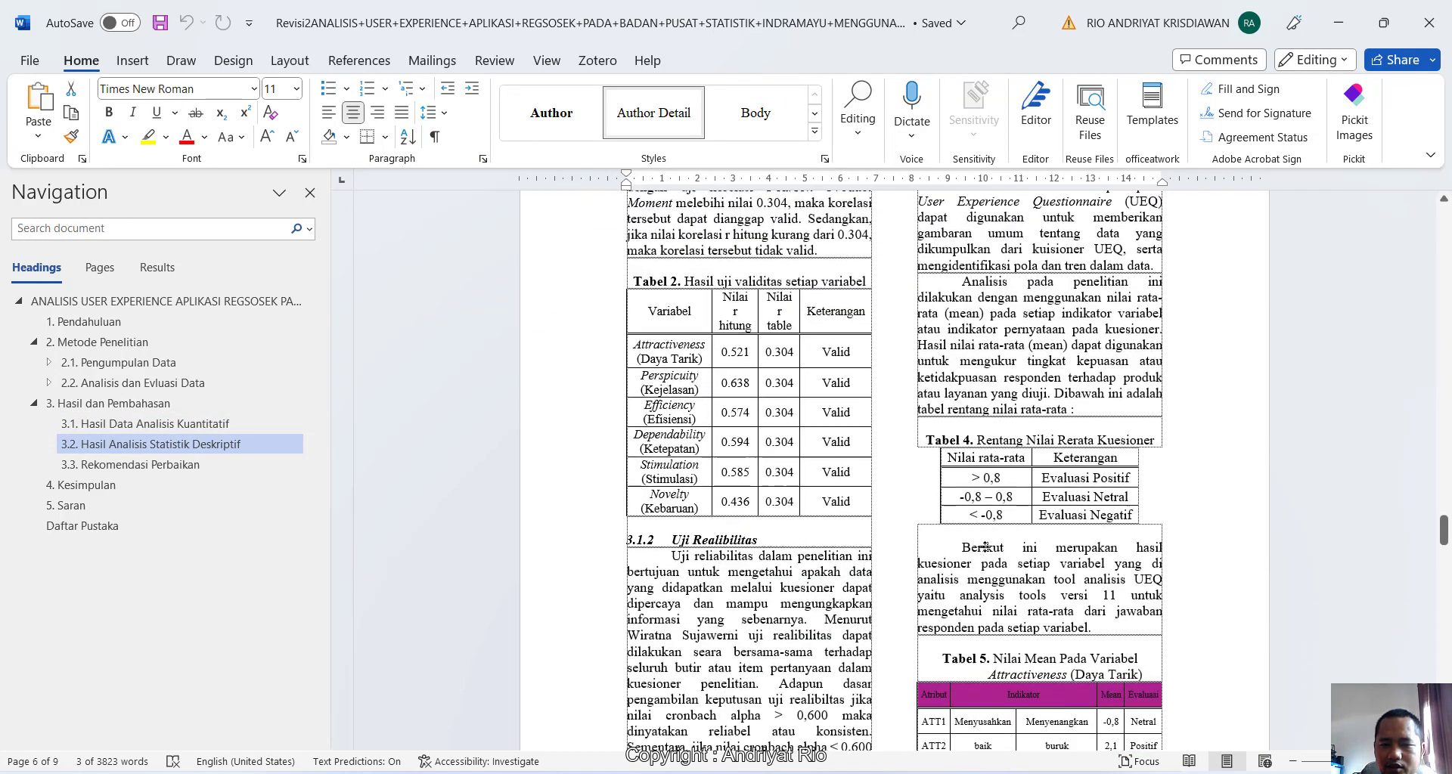
scroll(986, 547, "down", 11)
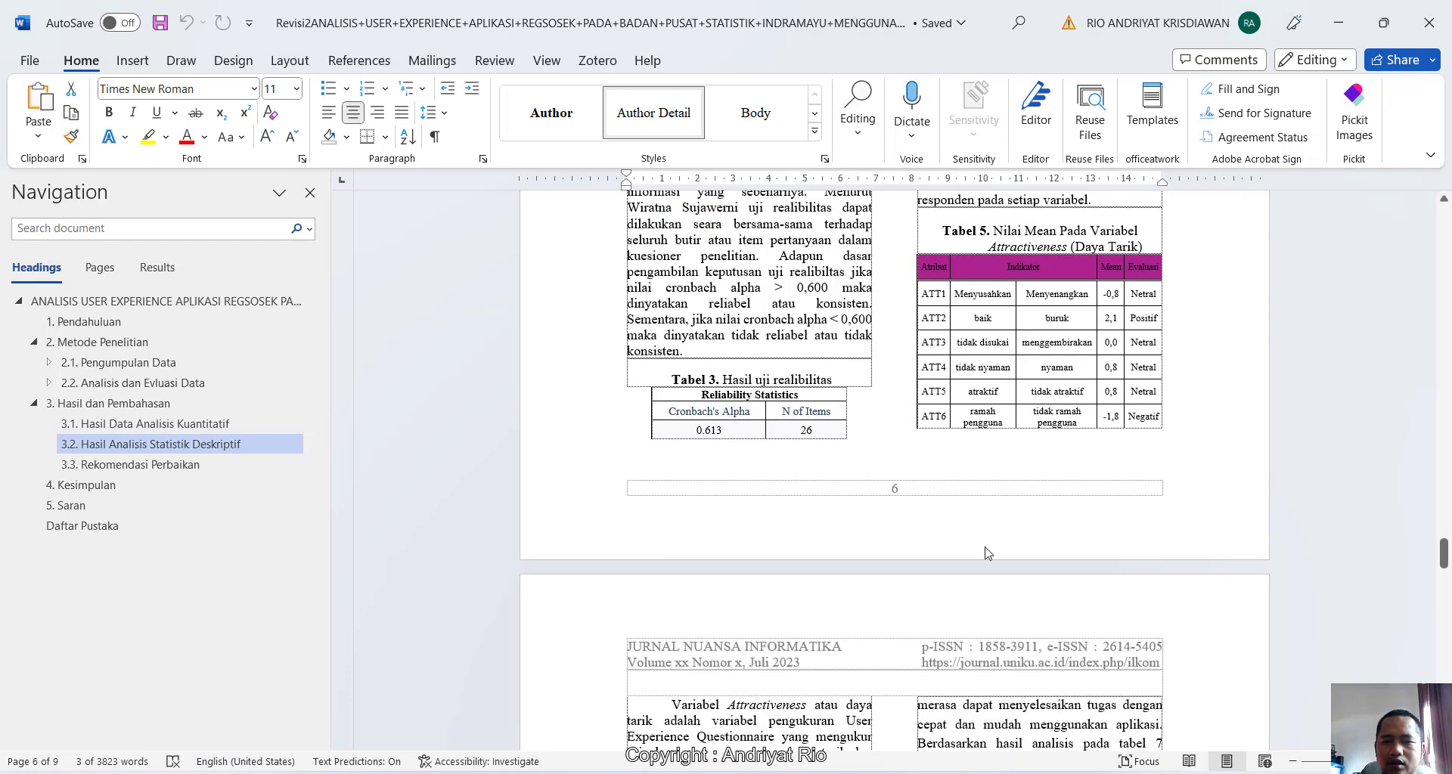
scroll(986, 548, "down", 10)
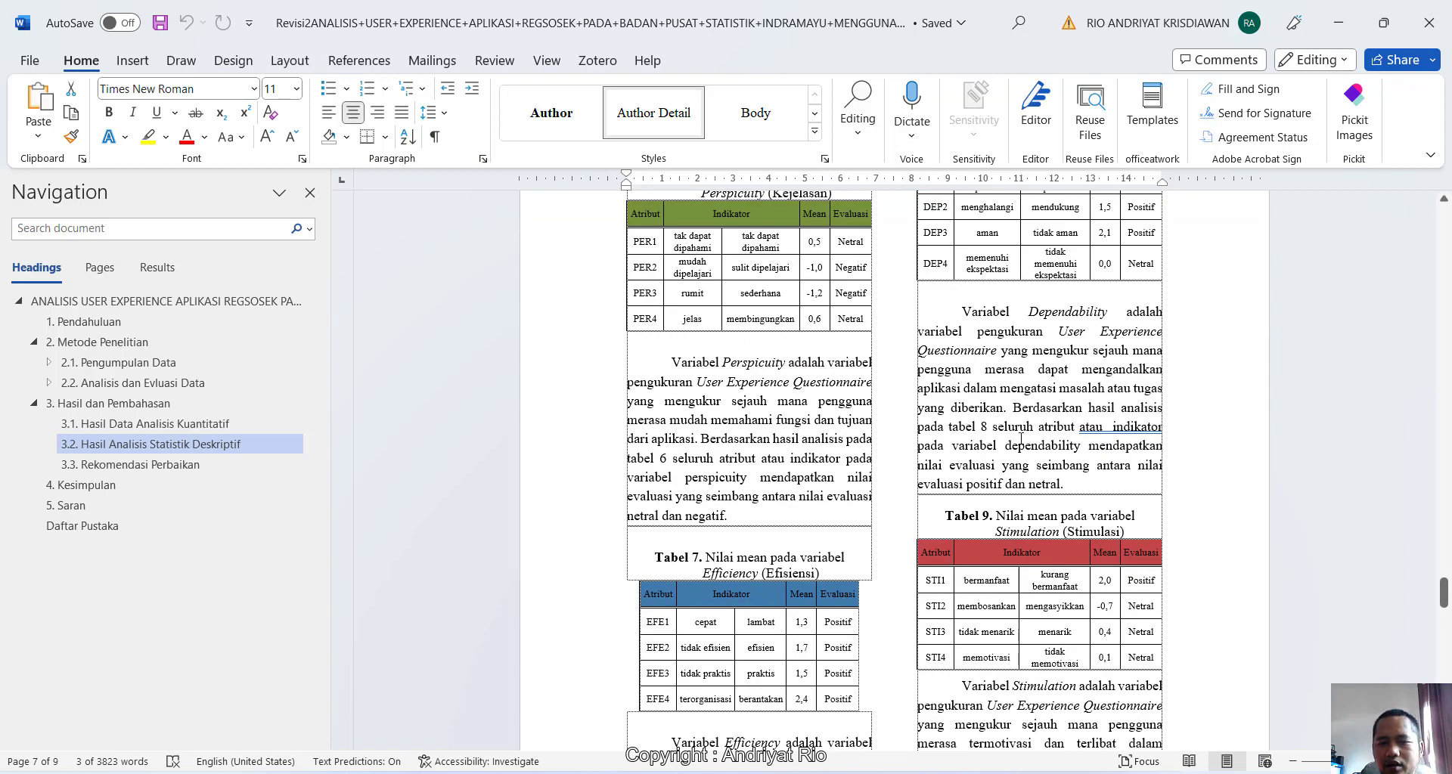
scroll(1023, 513, "down", 14)
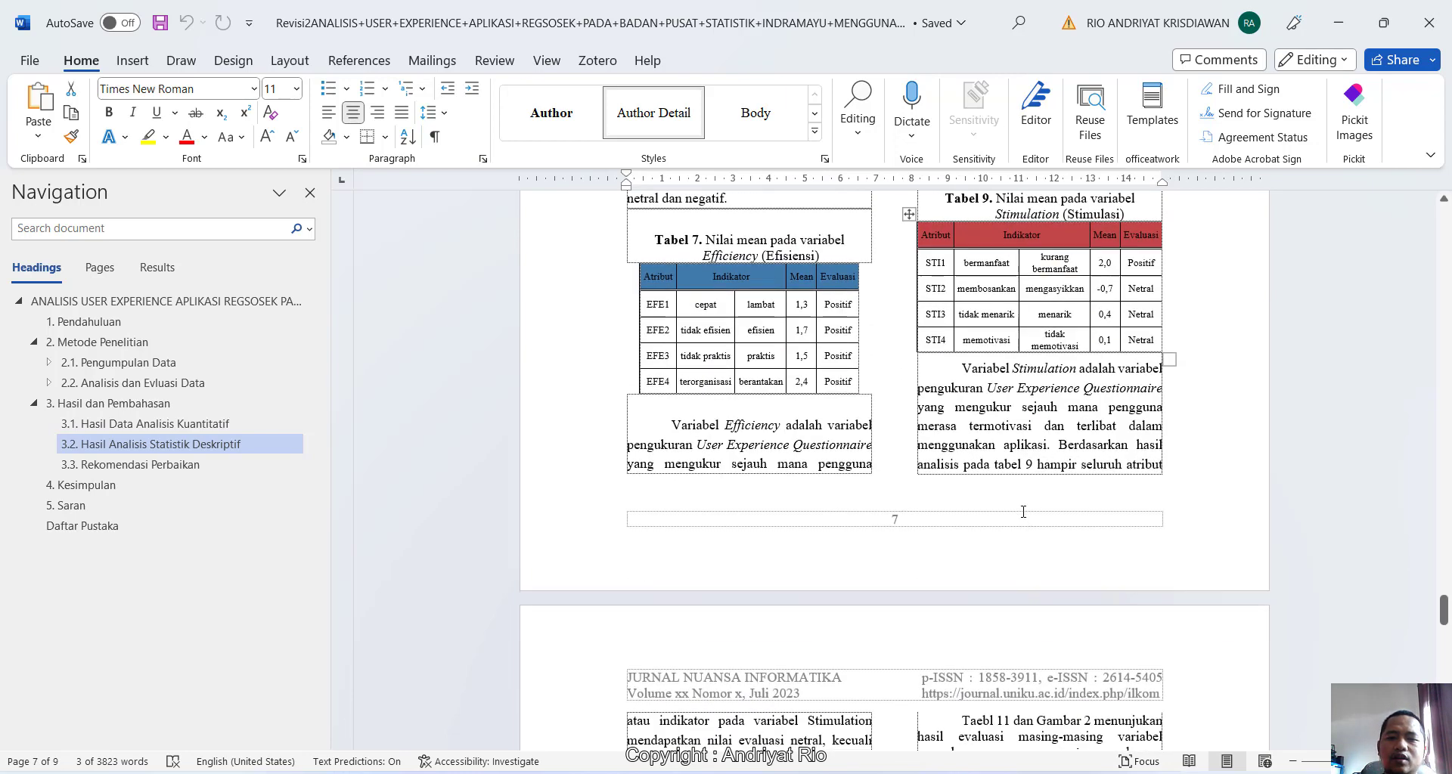
scroll(1023, 513, "down", 10)
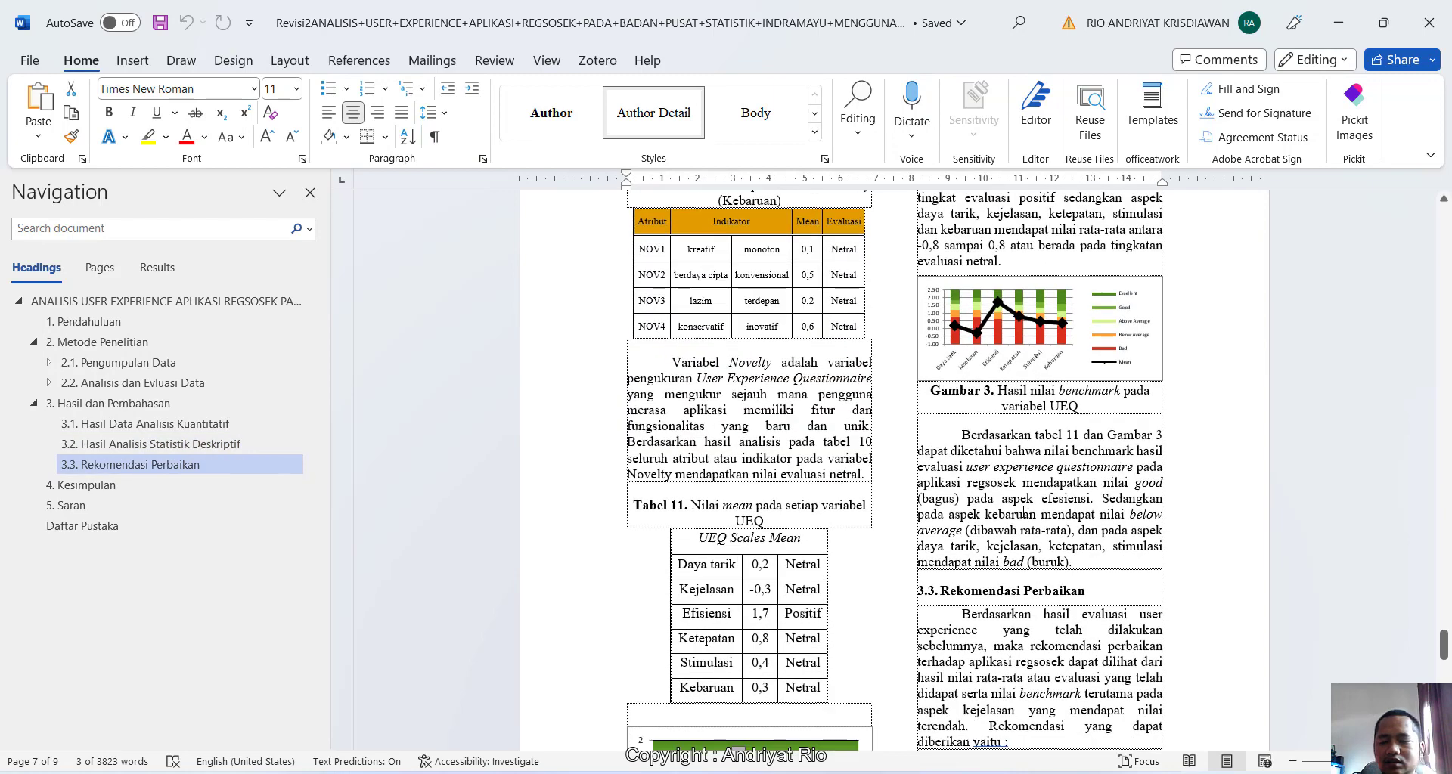
scroll(1022, 513, "down", 20)
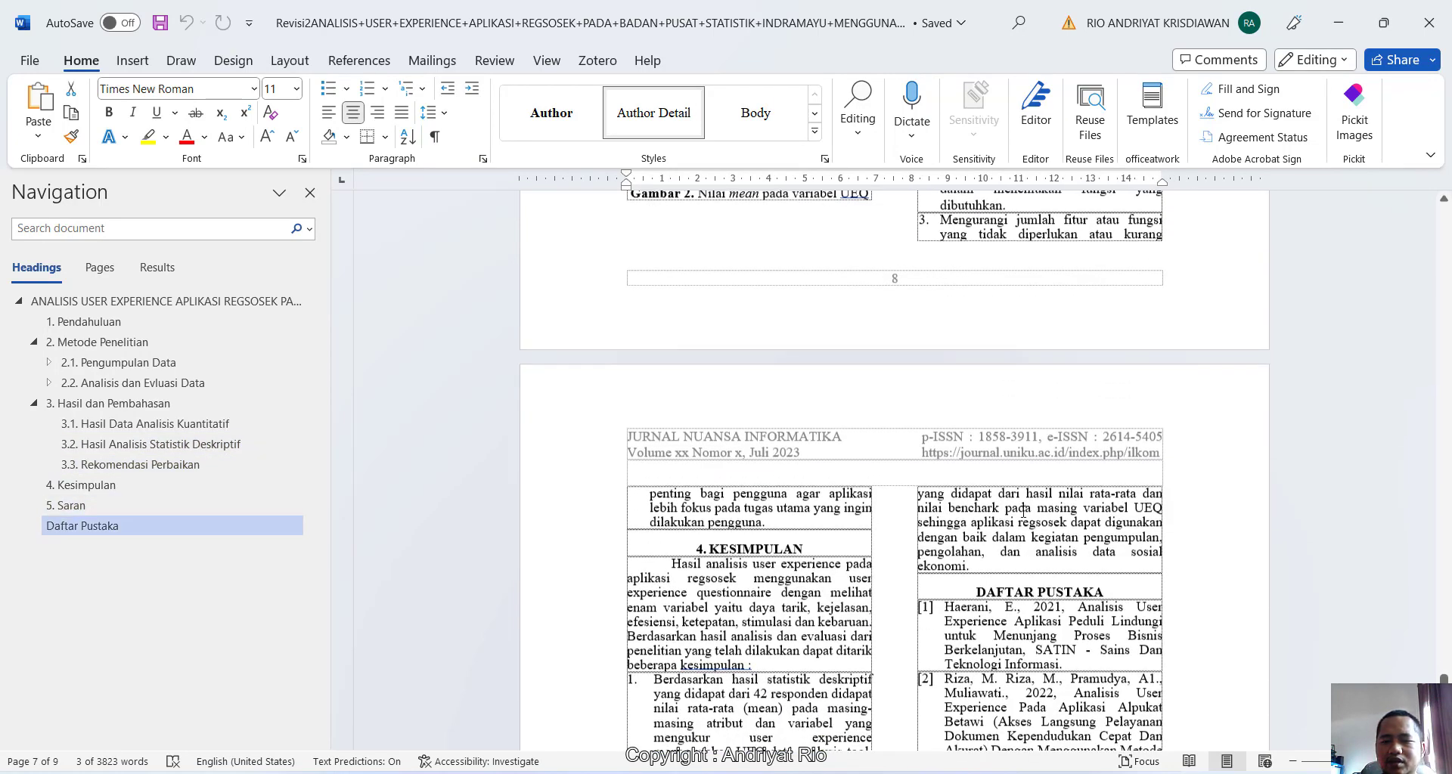
scroll(1022, 512, "down", 1)
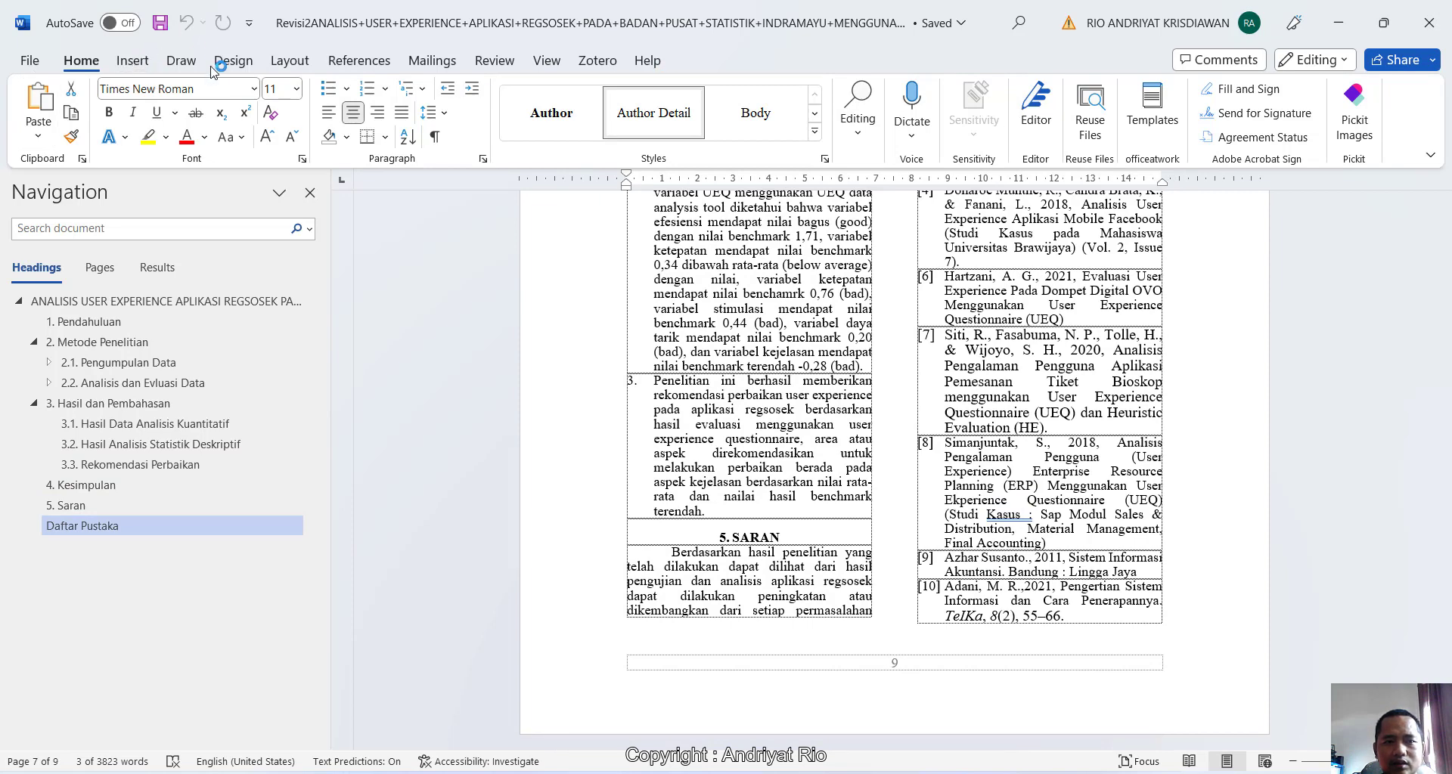
- Save a .docx copy of the manuscript in Downloads, changing the file name's prefix to Revisi3, and close the document
left_click(31, 60)
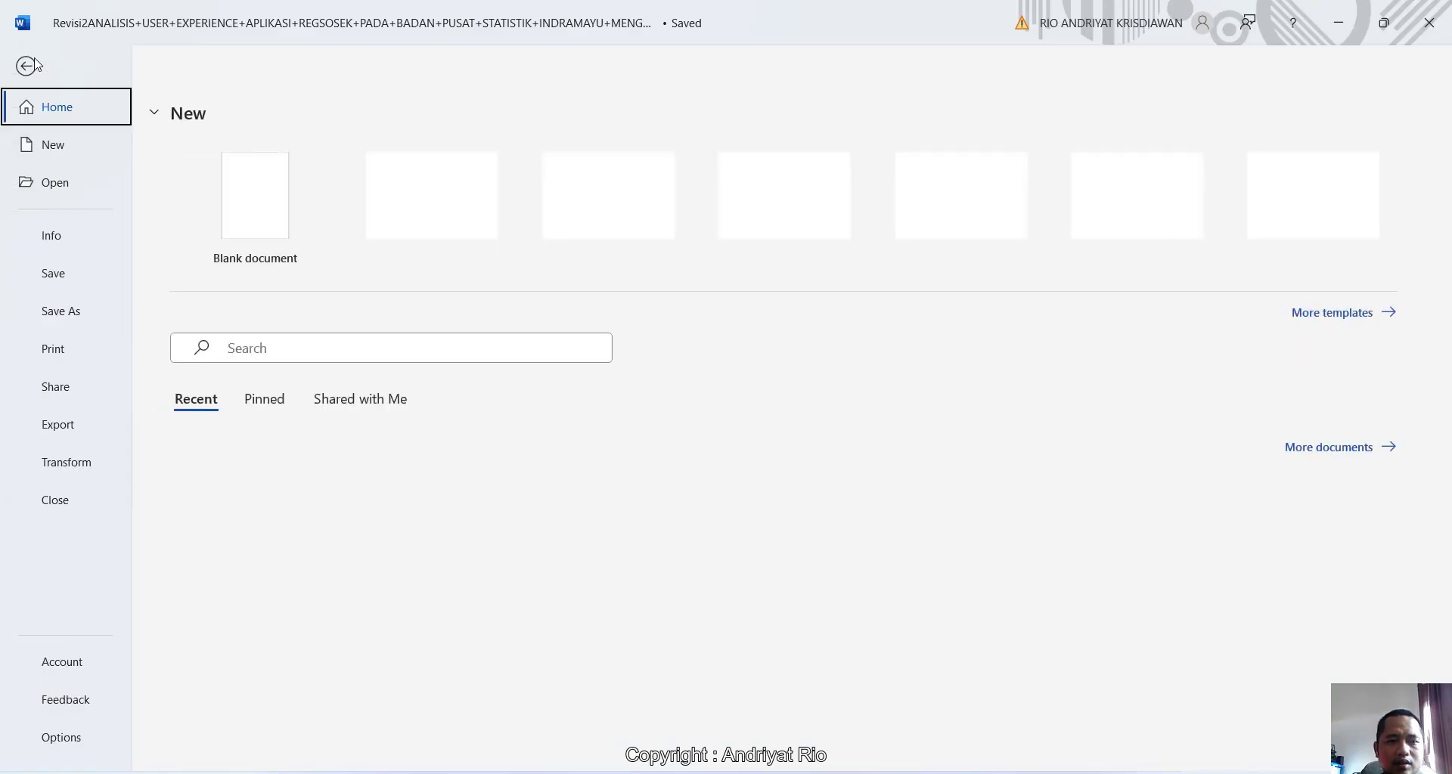
left_click(59, 317)
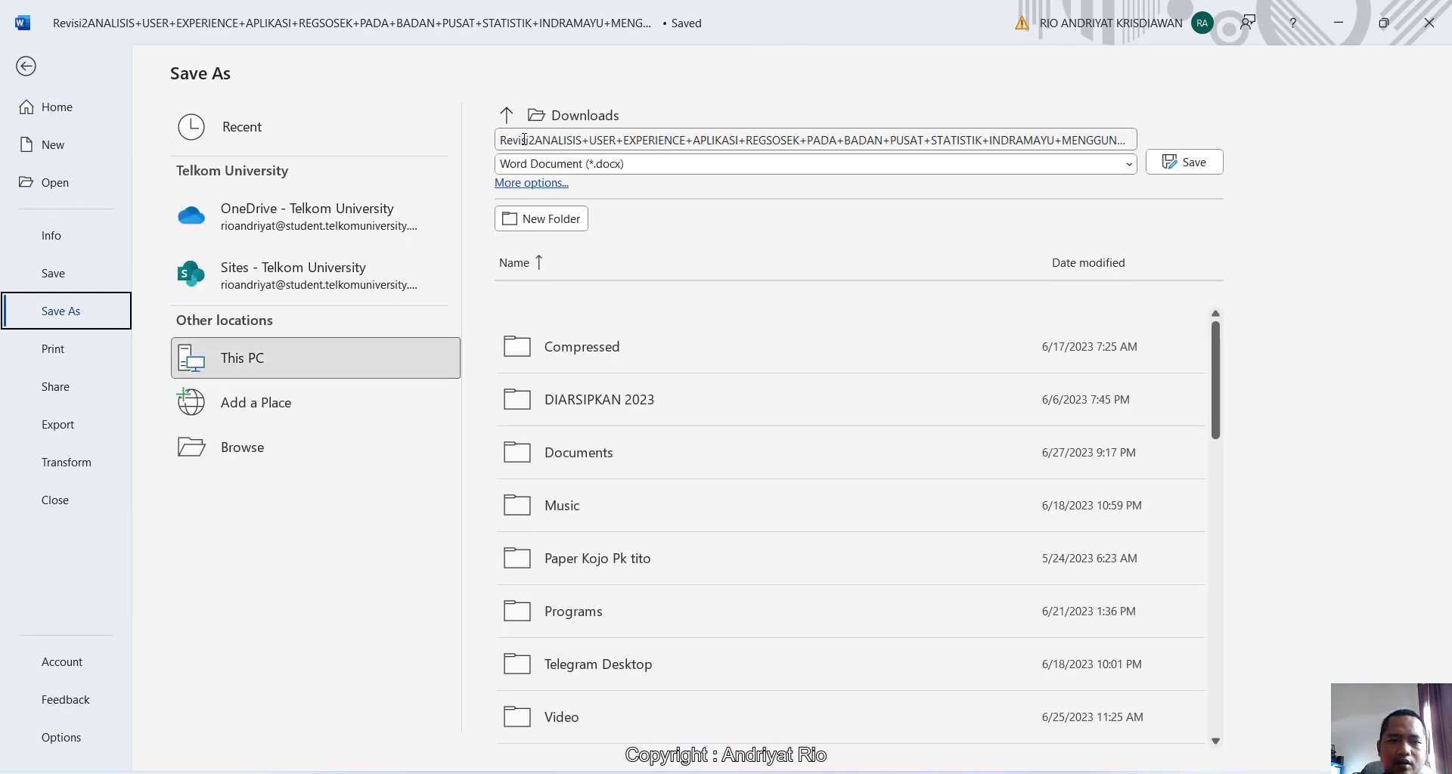
left_click(524, 140)
left_click(538, 140)
key("BackSpace")
type("3")
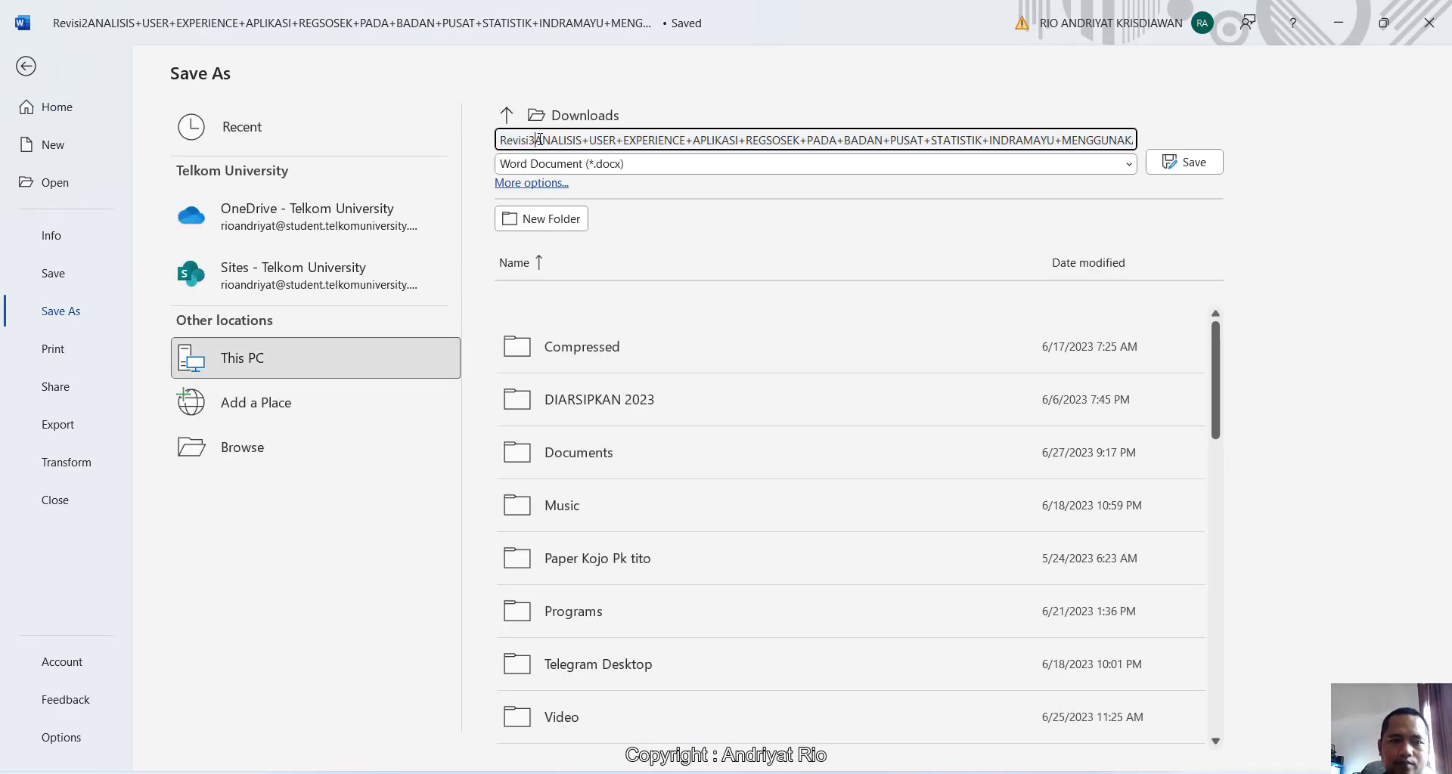
left_click(1213, 161)
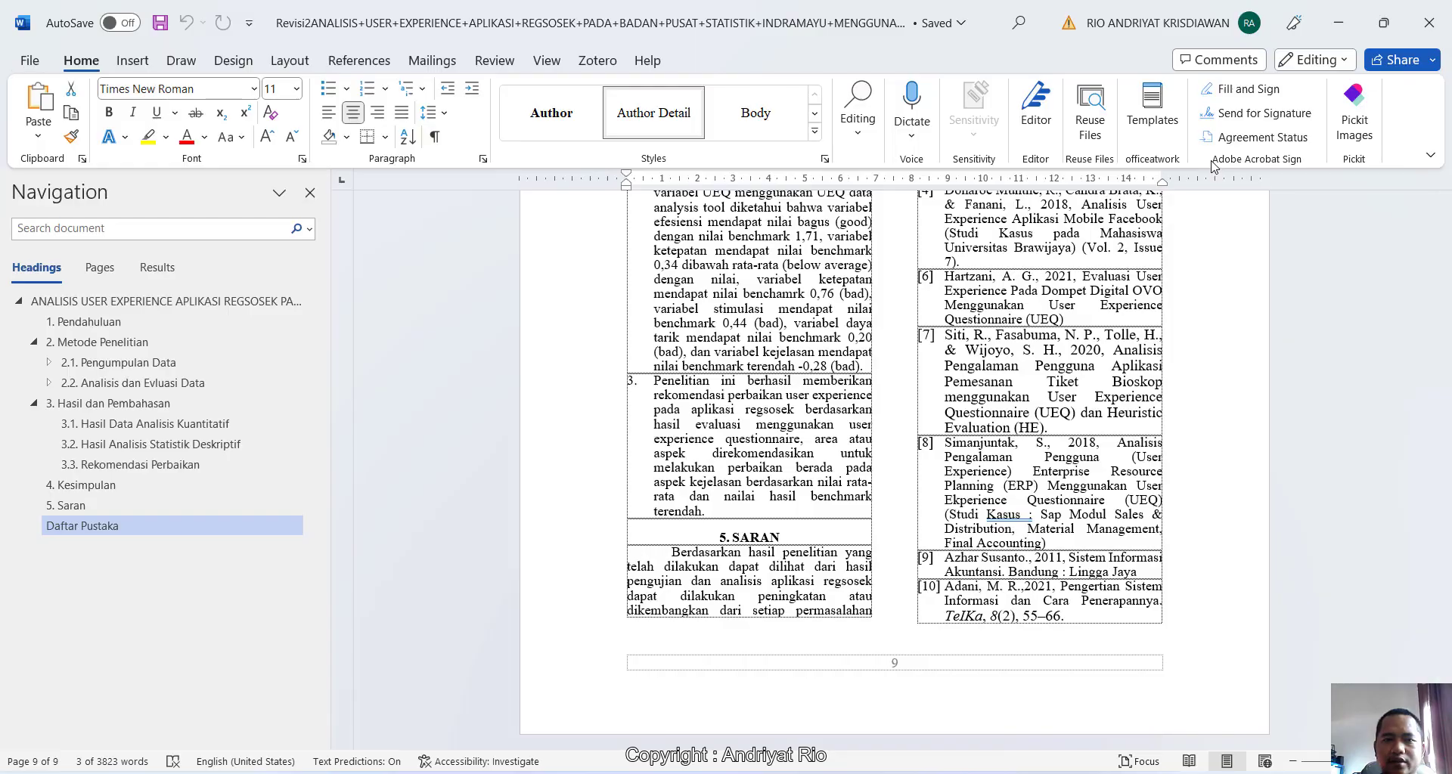
left_click(1429, 23)
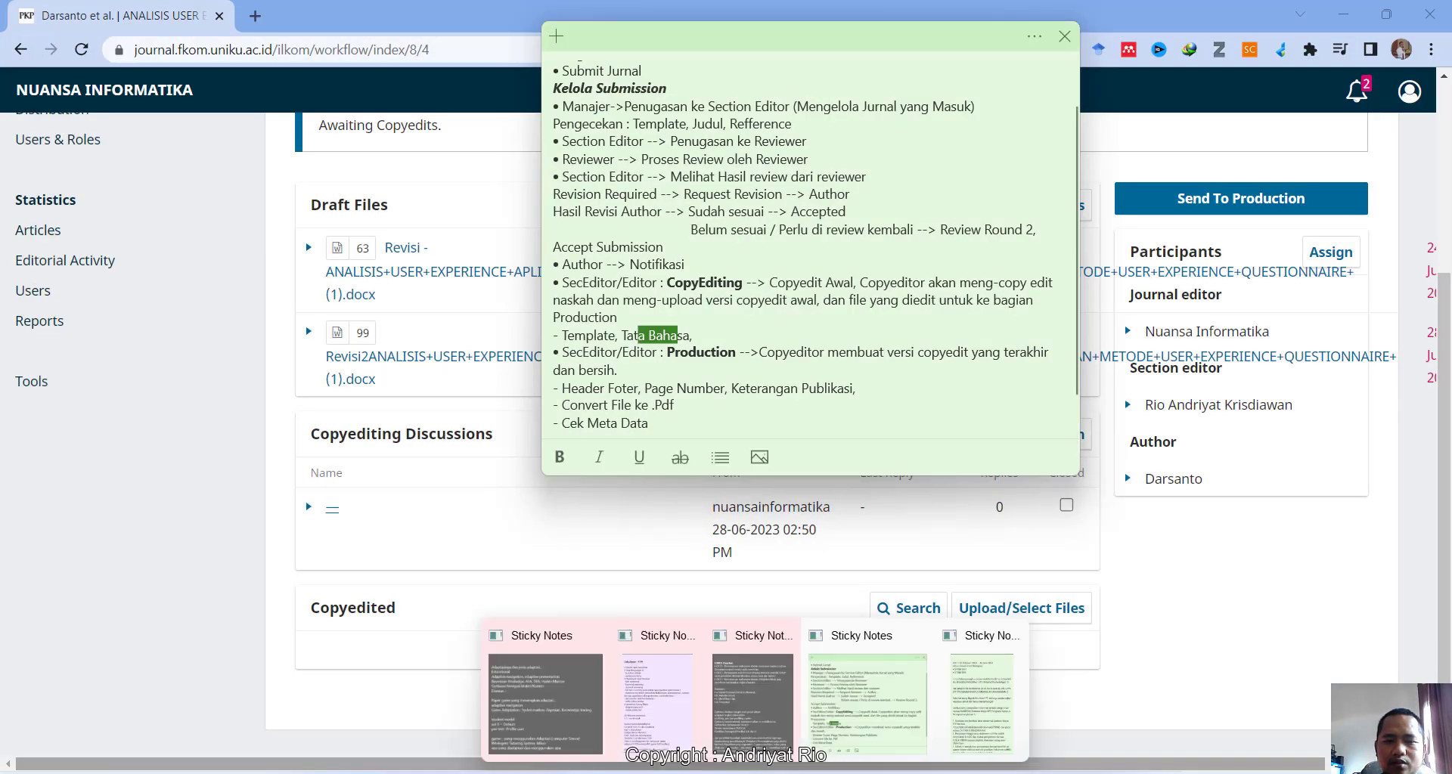
- Bring the submission's Copyediting page in Chrome to the front, reload it and review its Draft Files and Copyedited sections
left_click(130, 6)
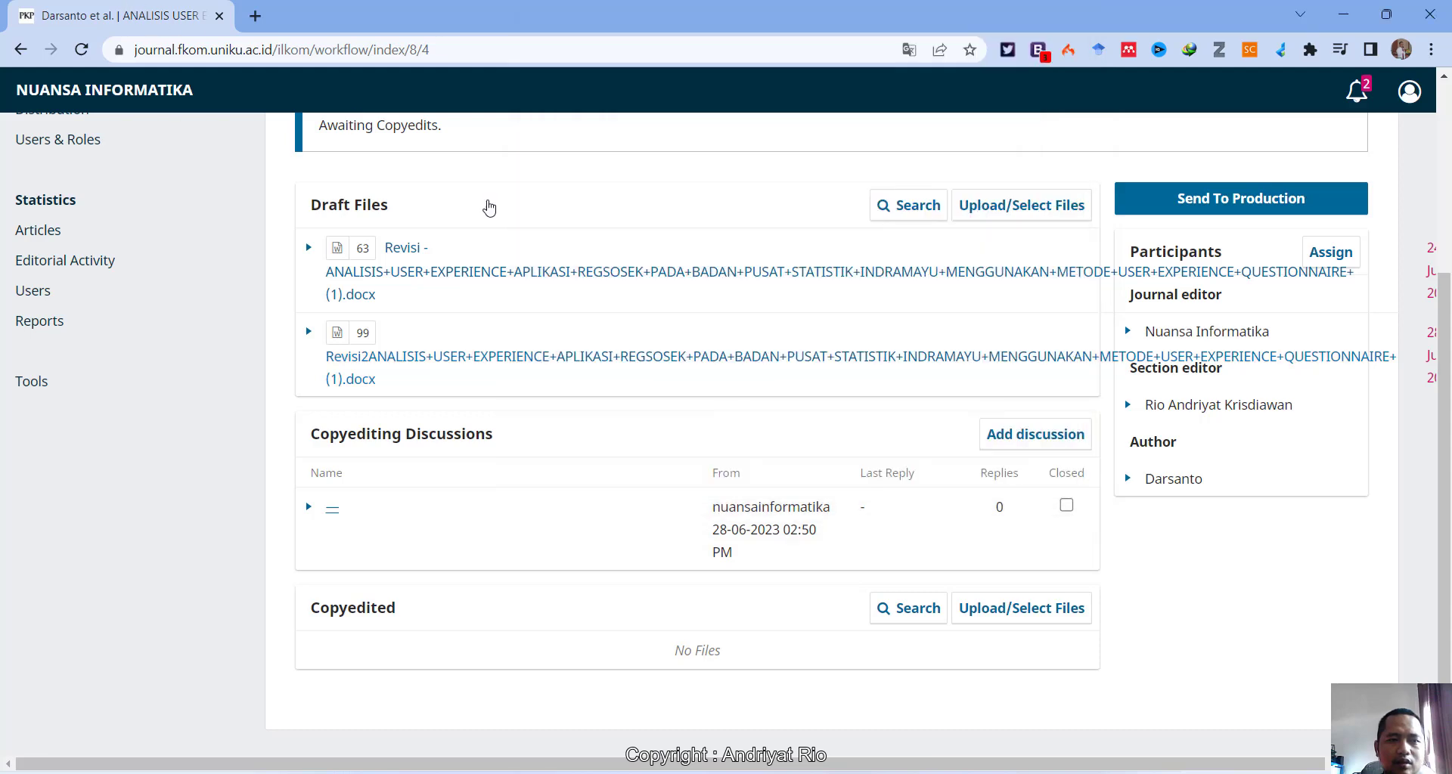
scroll(723, 415, "up", 4)
scroll(726, 417, "down", 4)
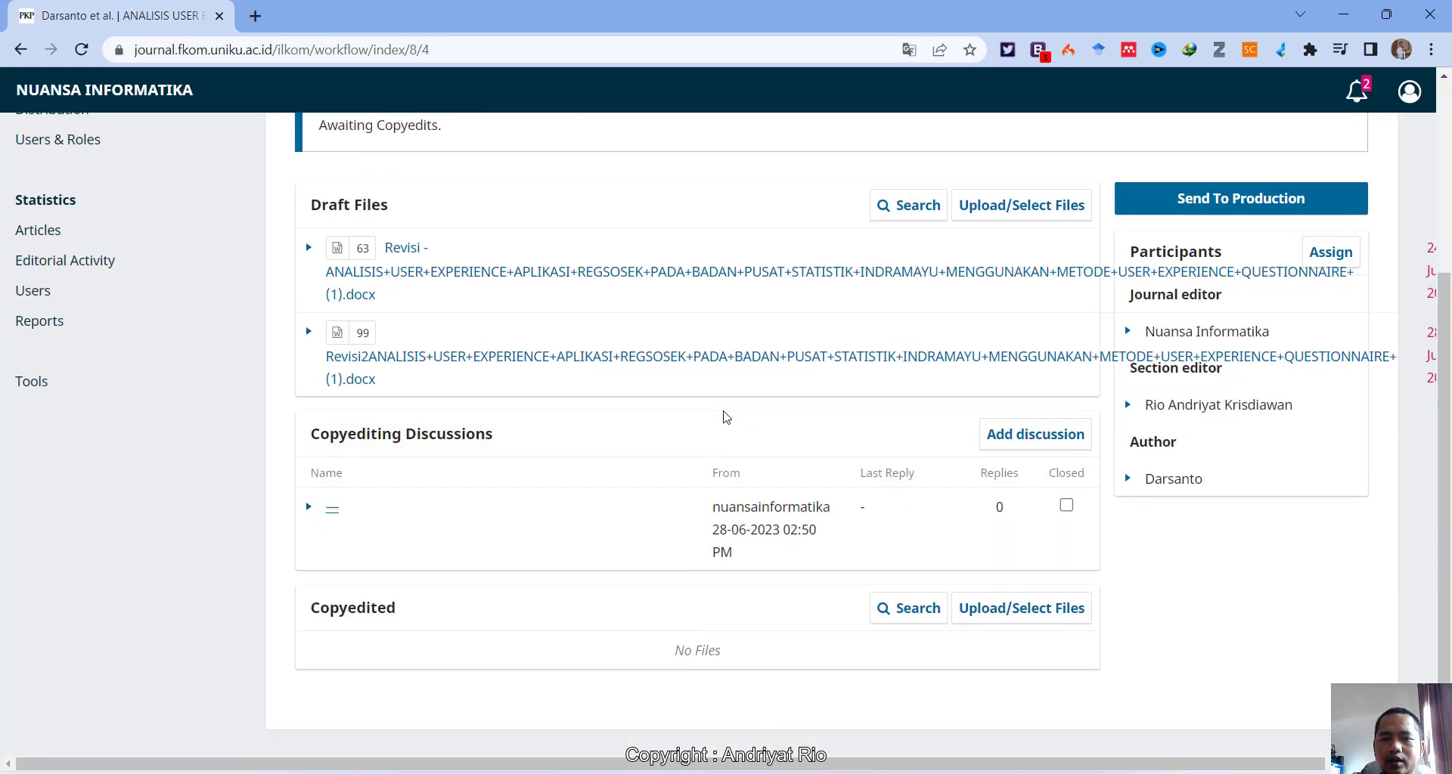
left_click(89, 52)
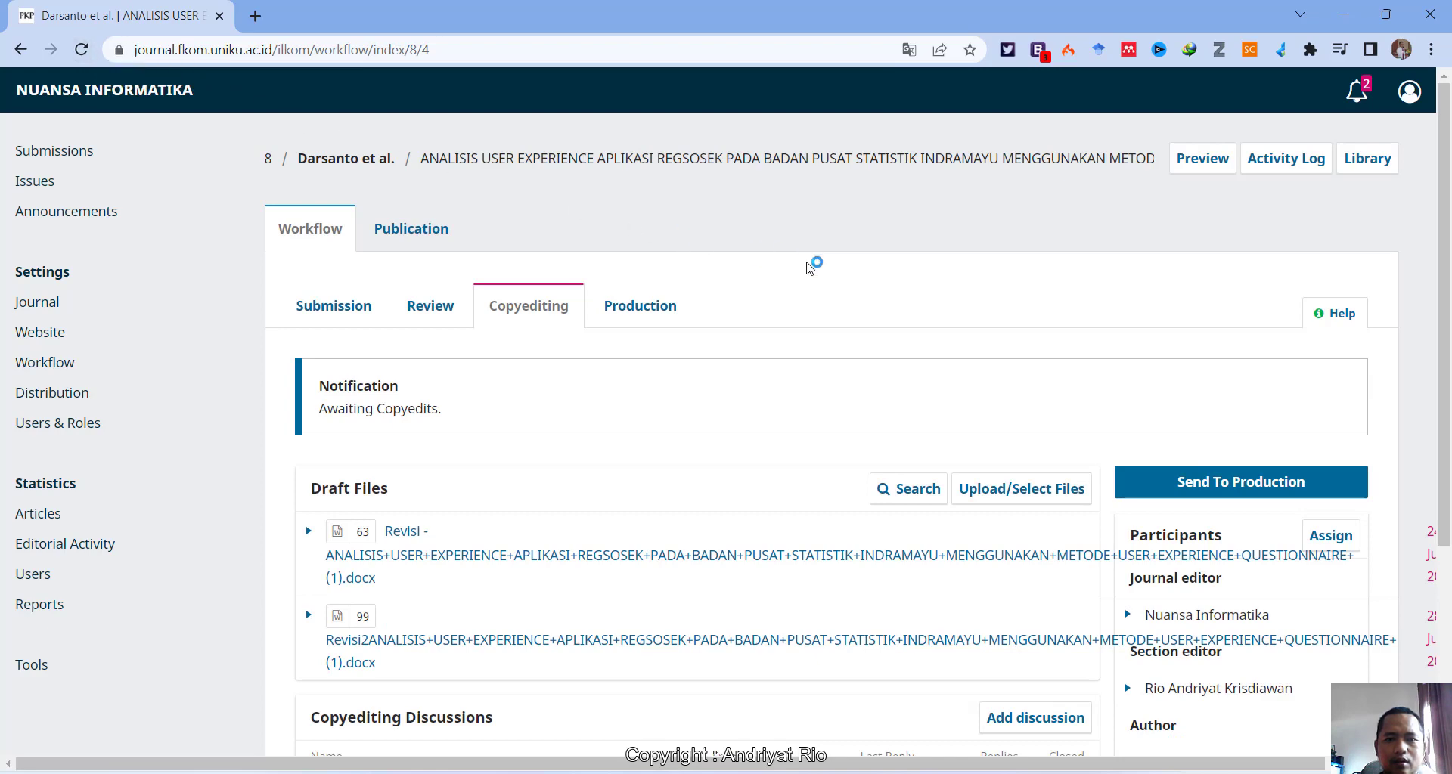
scroll(917, 327, "down", 4)
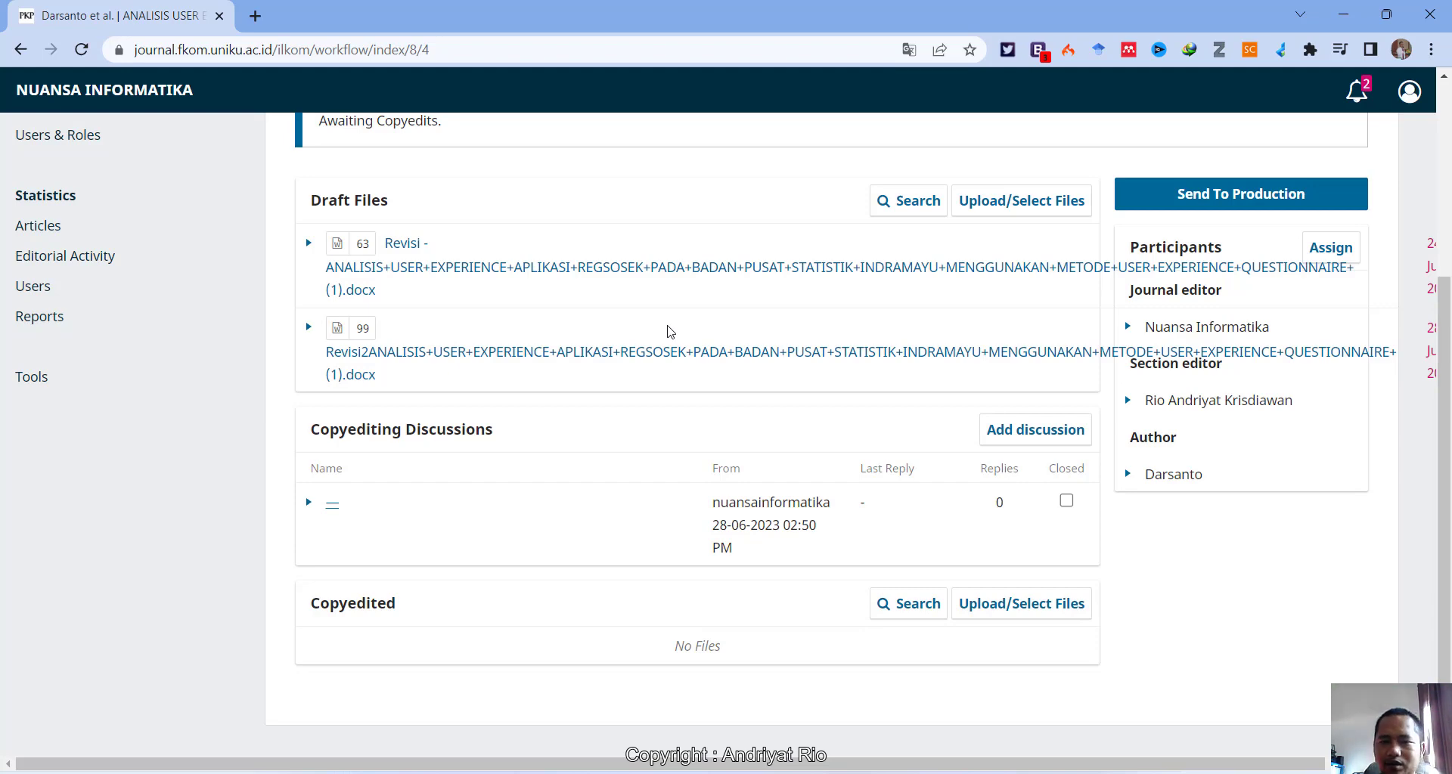
- Start a file upload for the Draft Files and mark it as a revision of the existing Revisi2 manuscript
left_click(1004, 203)
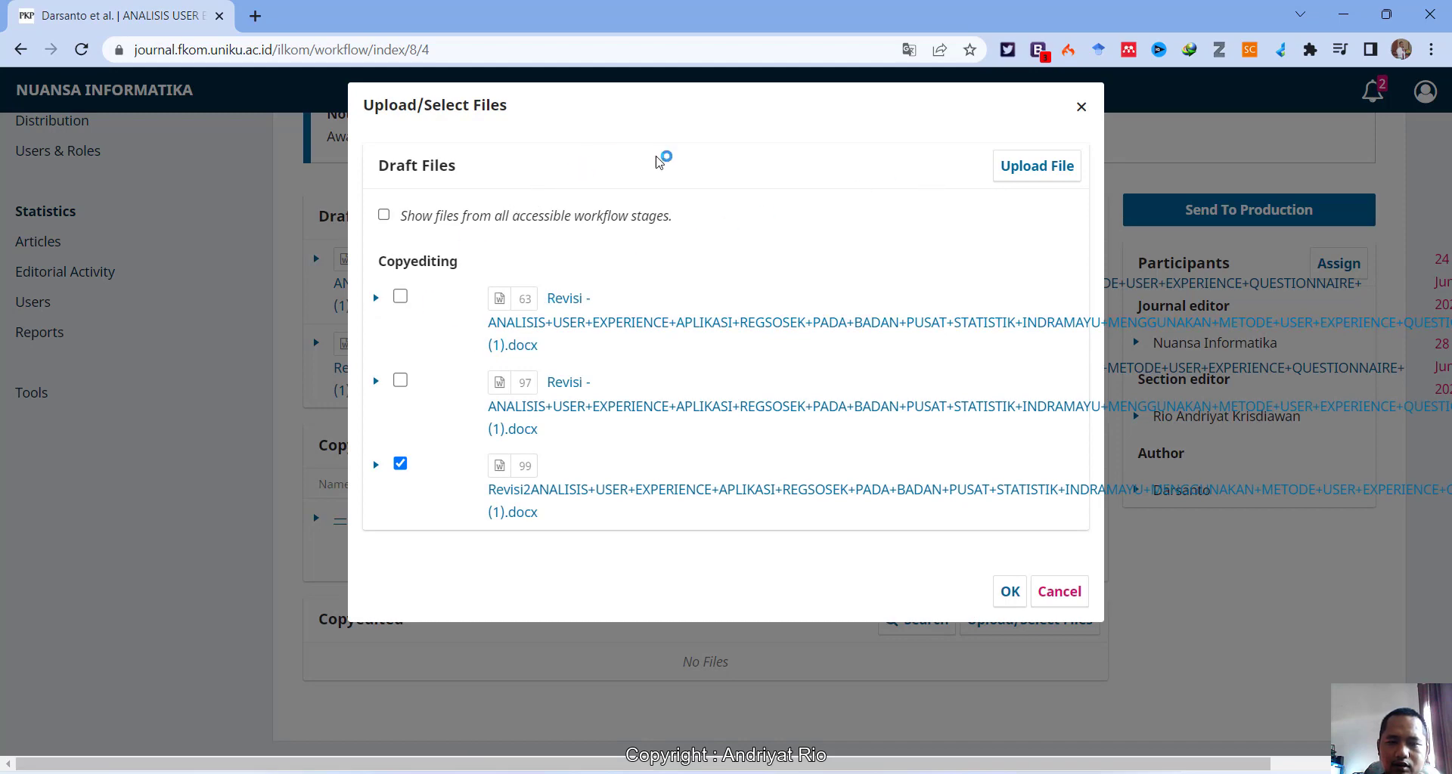
left_click(1082, 110)
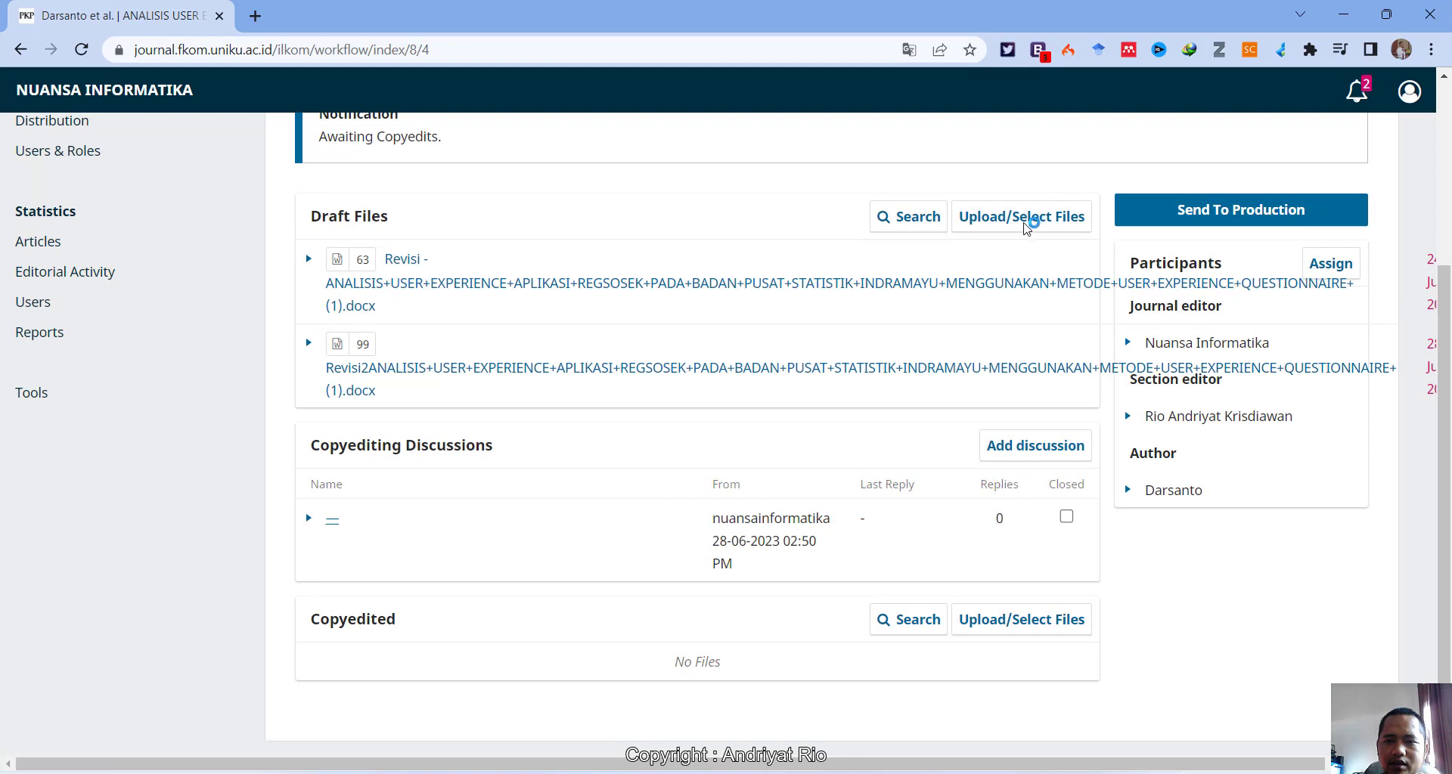
left_click(1027, 219)
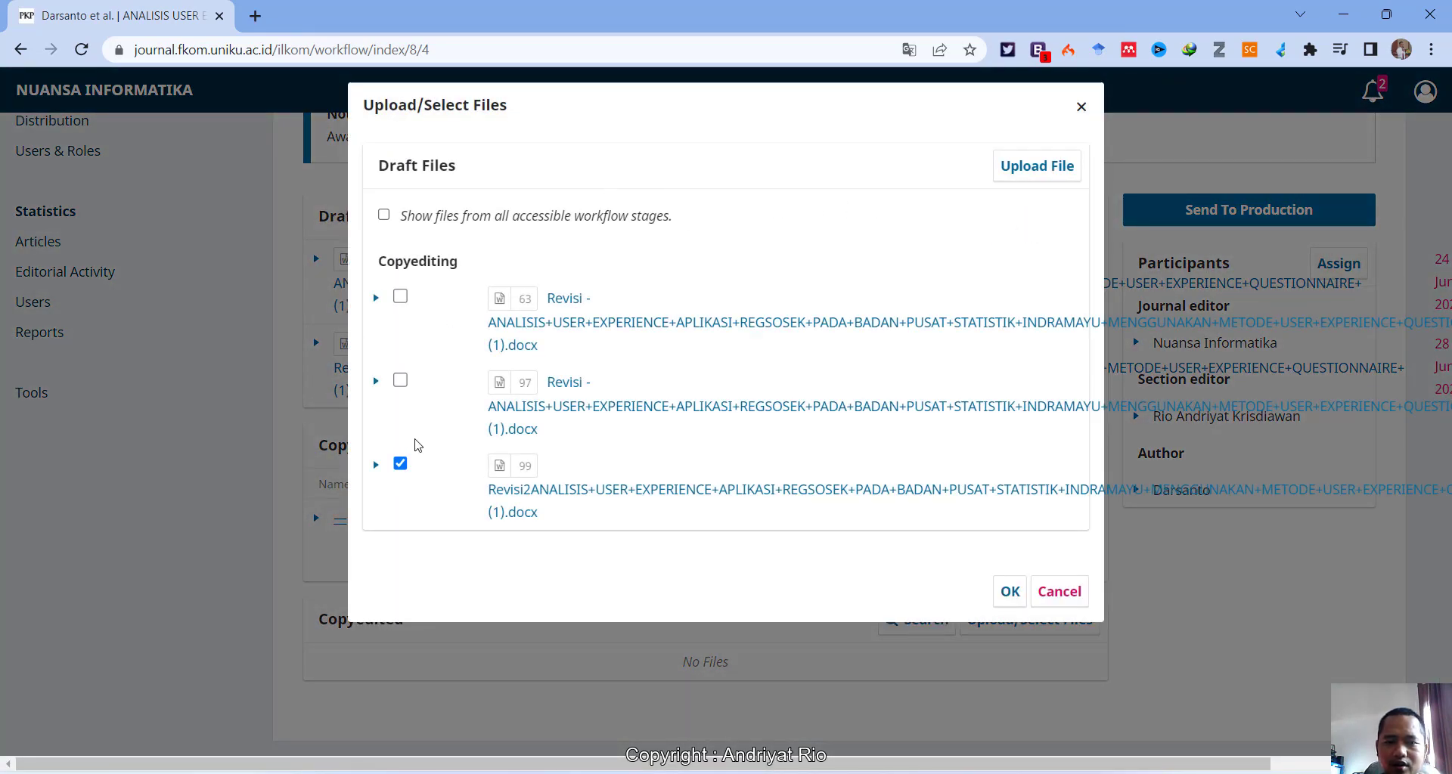
left_click(402, 467)
left_click(1047, 168)
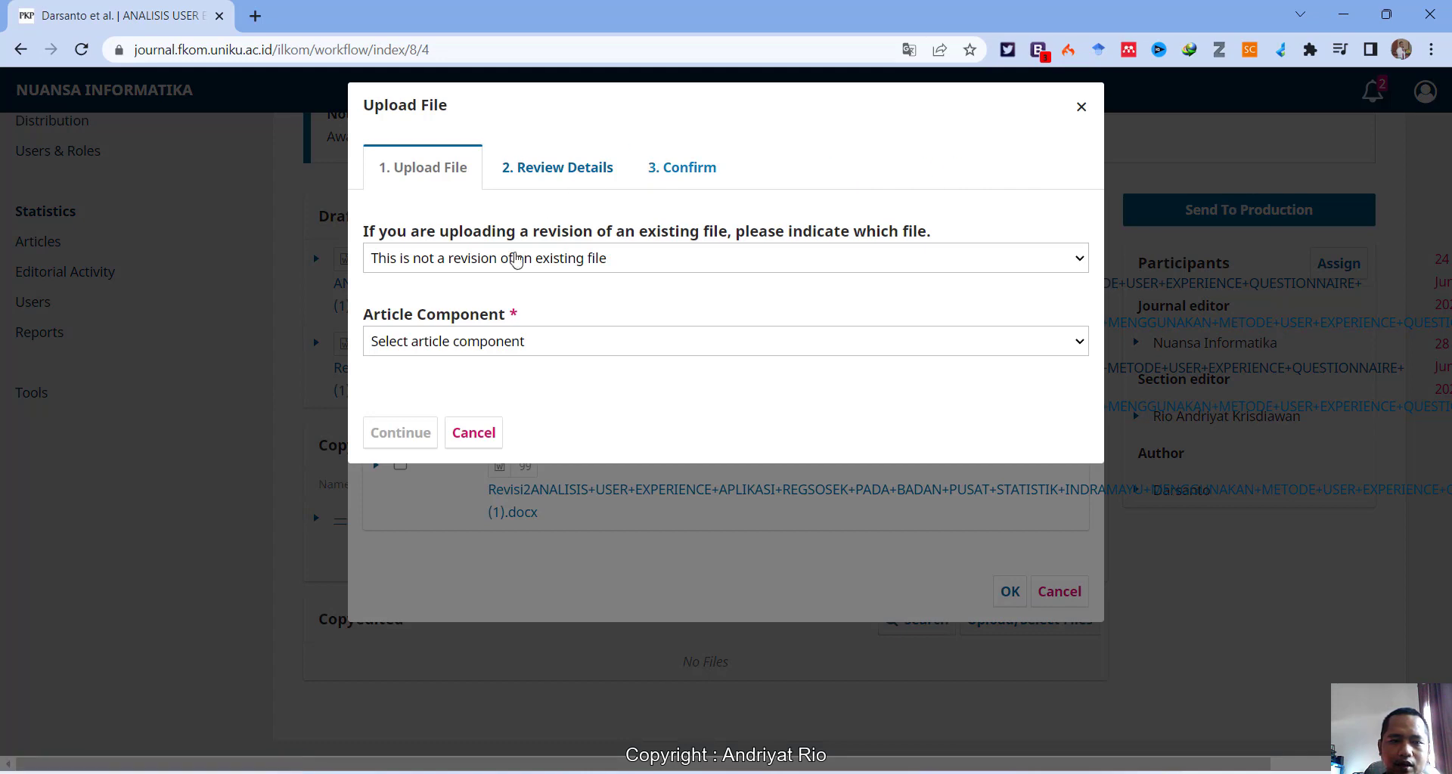
left_click(519, 261)
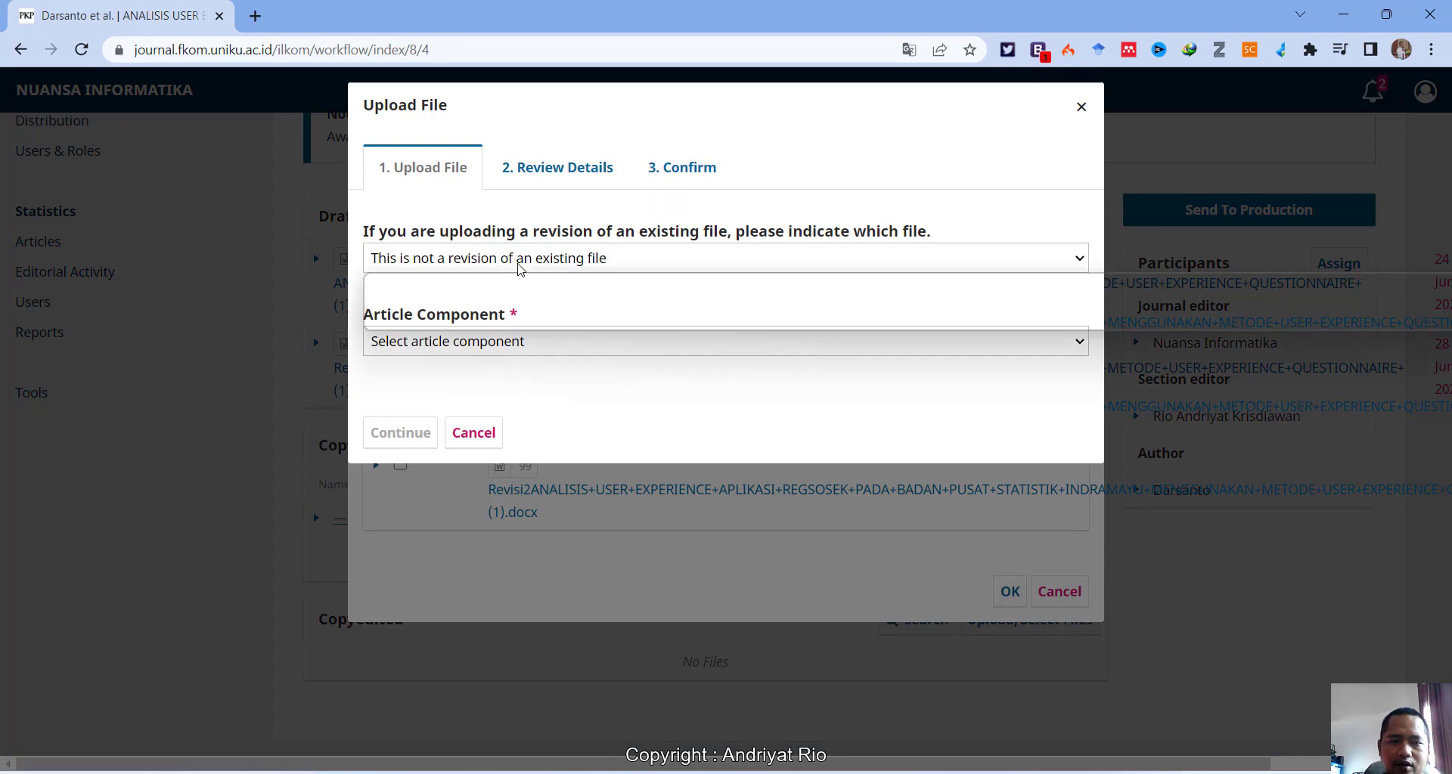
left_click(513, 325)
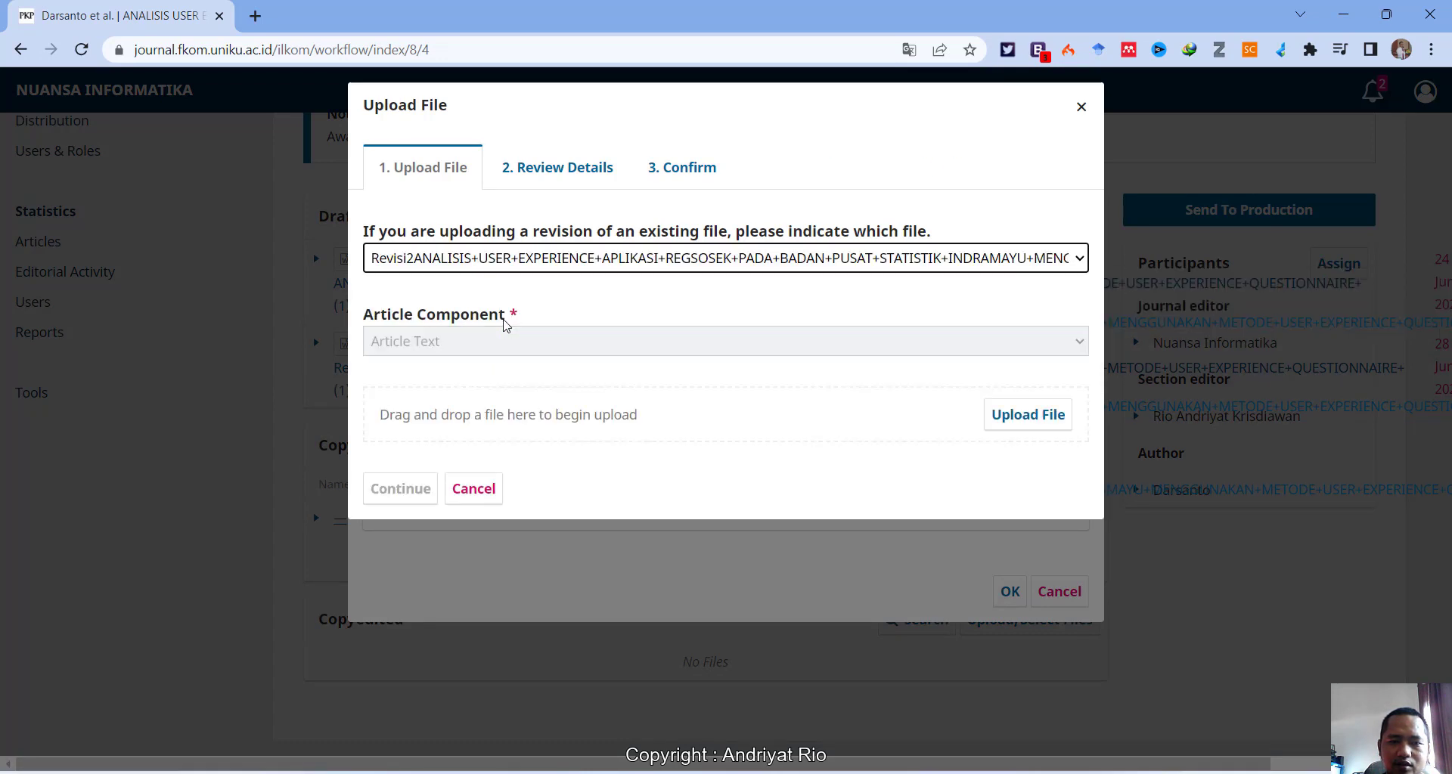
- Upload the Revisi3 .docx from Downloads, keep its suggested name, complete the upload and confirm the Draft Files selection
left_click(1023, 422)
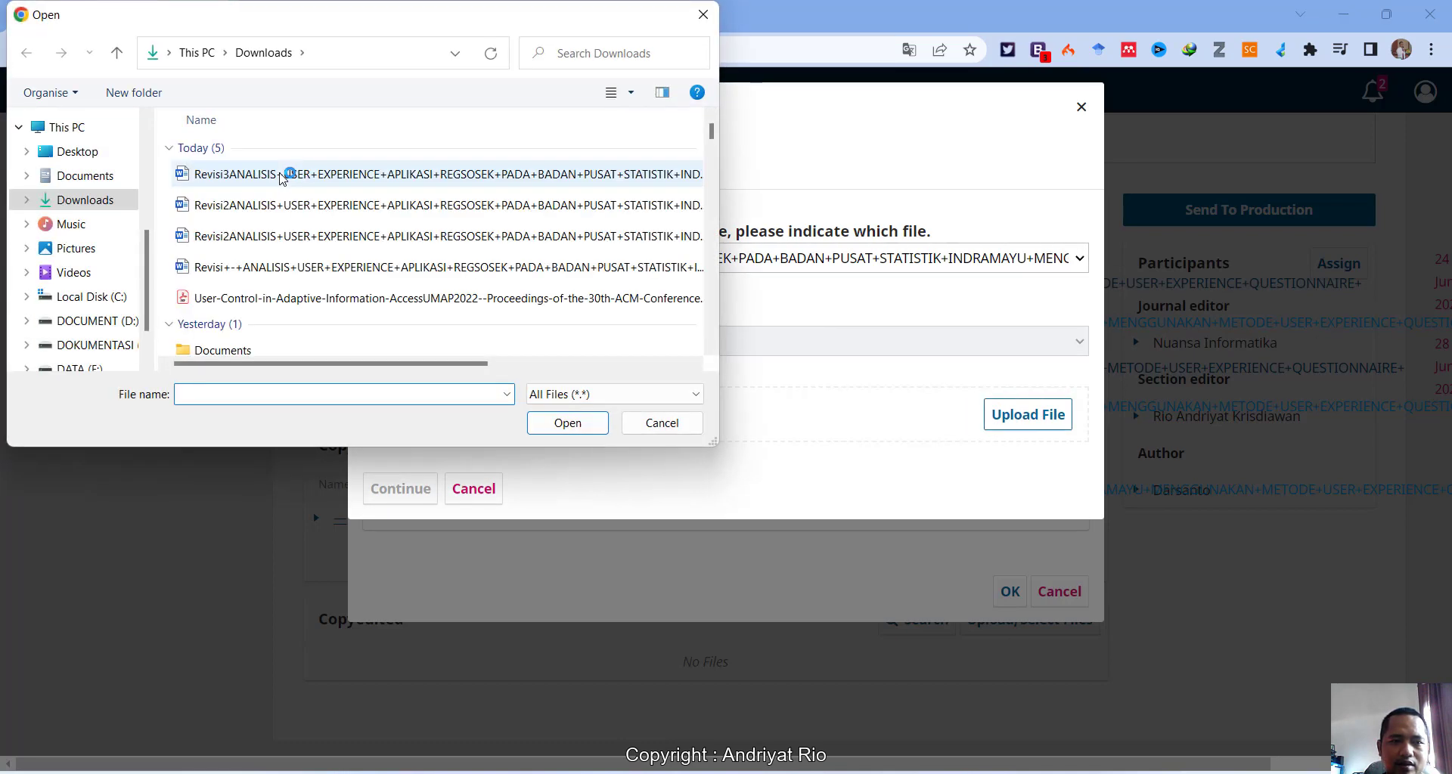
double_click(253, 173)
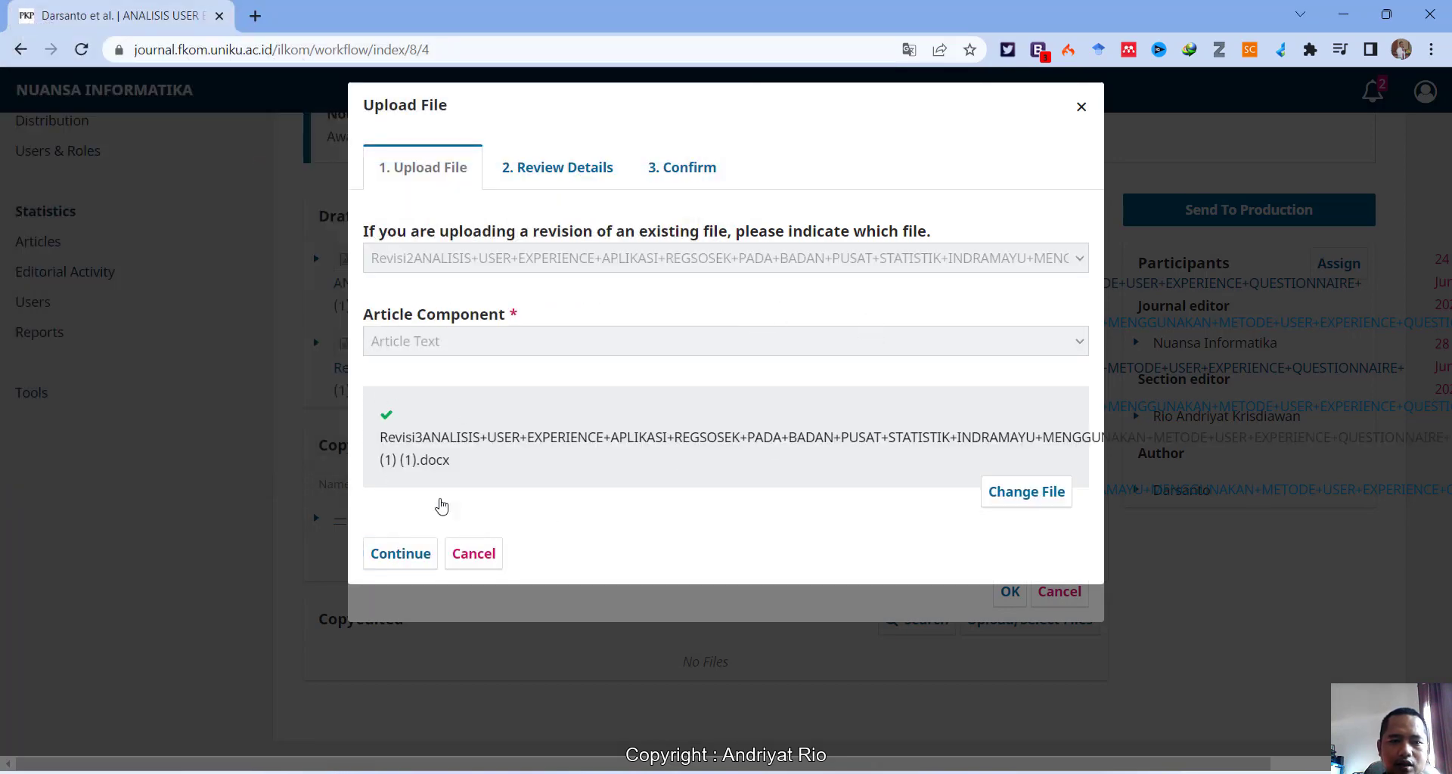
left_click(413, 567)
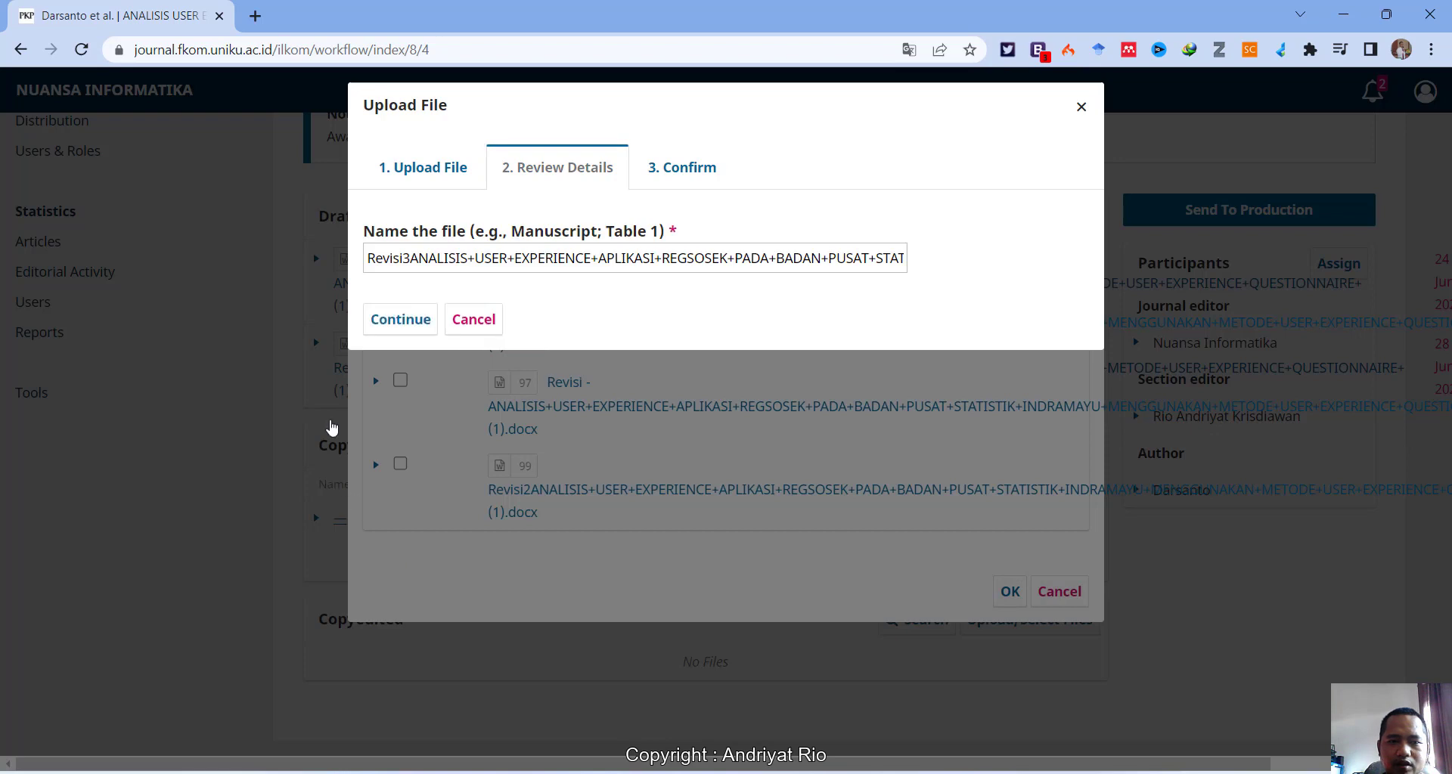
left_click(401, 321)
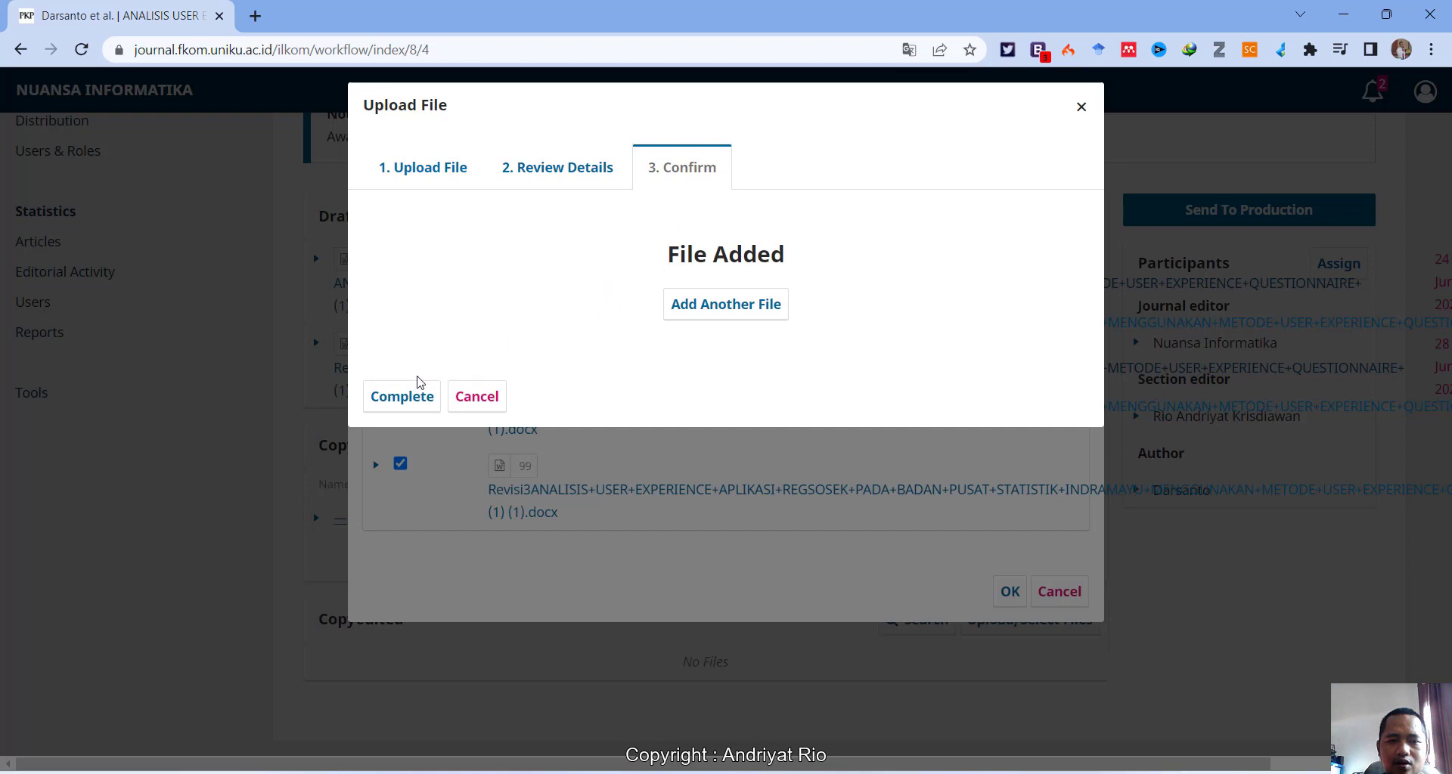
left_click(402, 398)
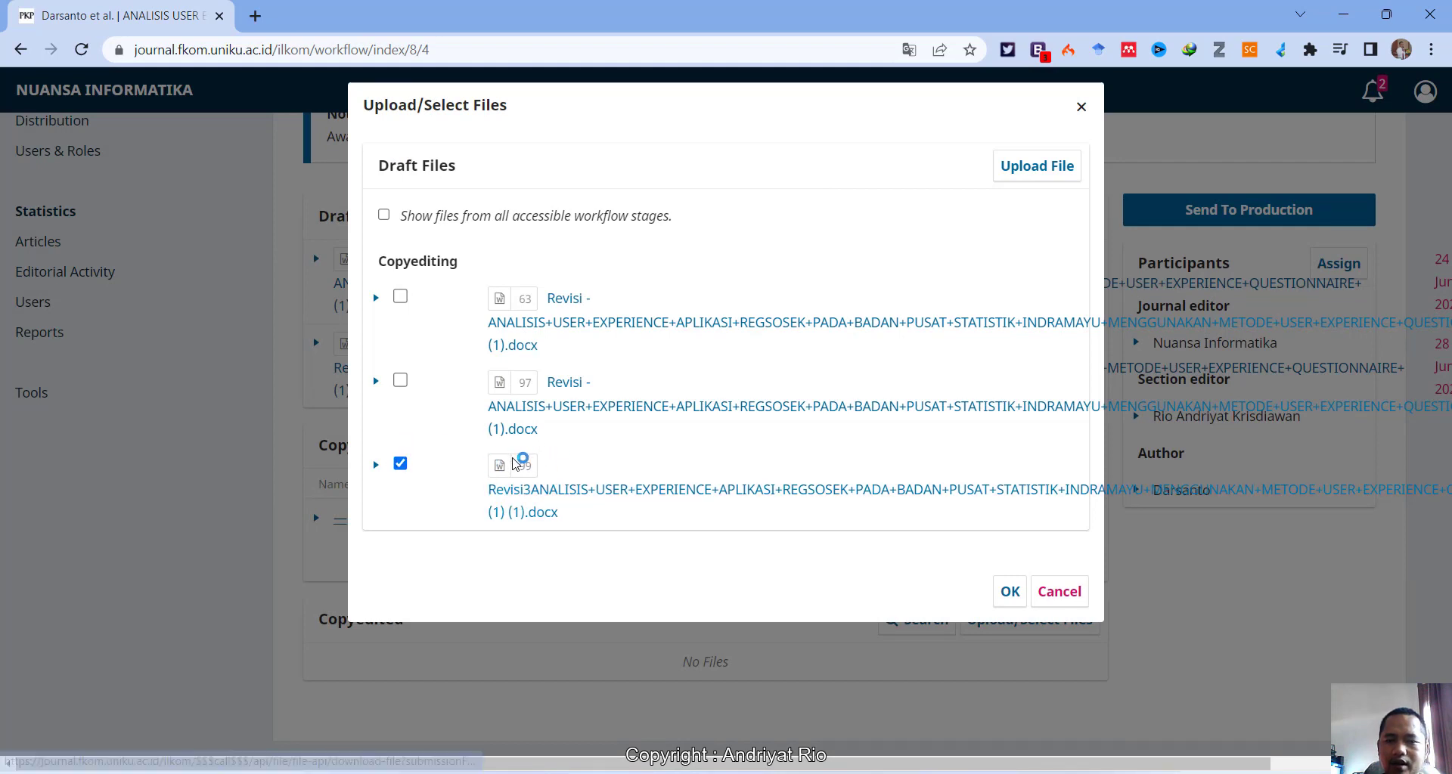
left_click(1011, 593)
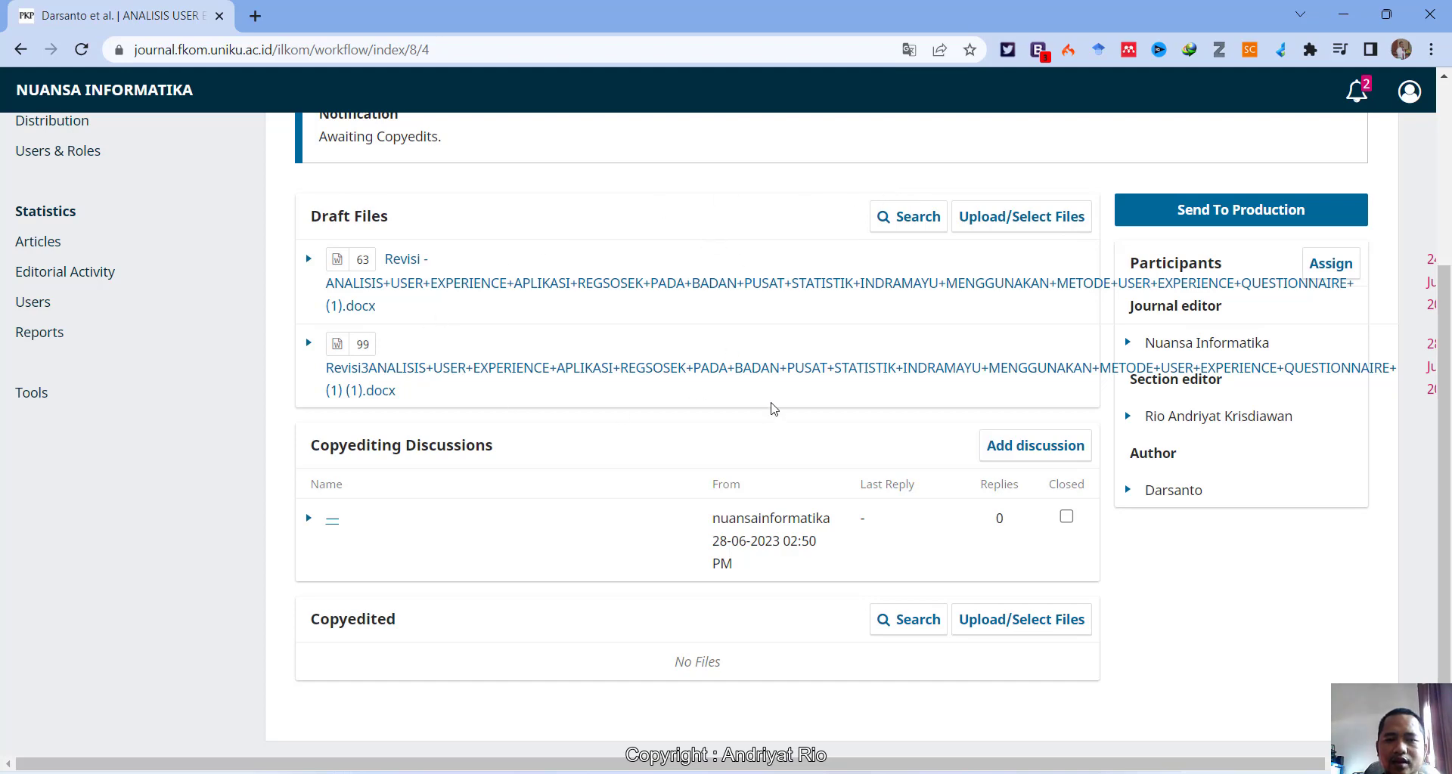
- Start the Send To Production decision for the submission and review the notification e-mail addressed to the authors
scroll(774, 408, "up", 3)
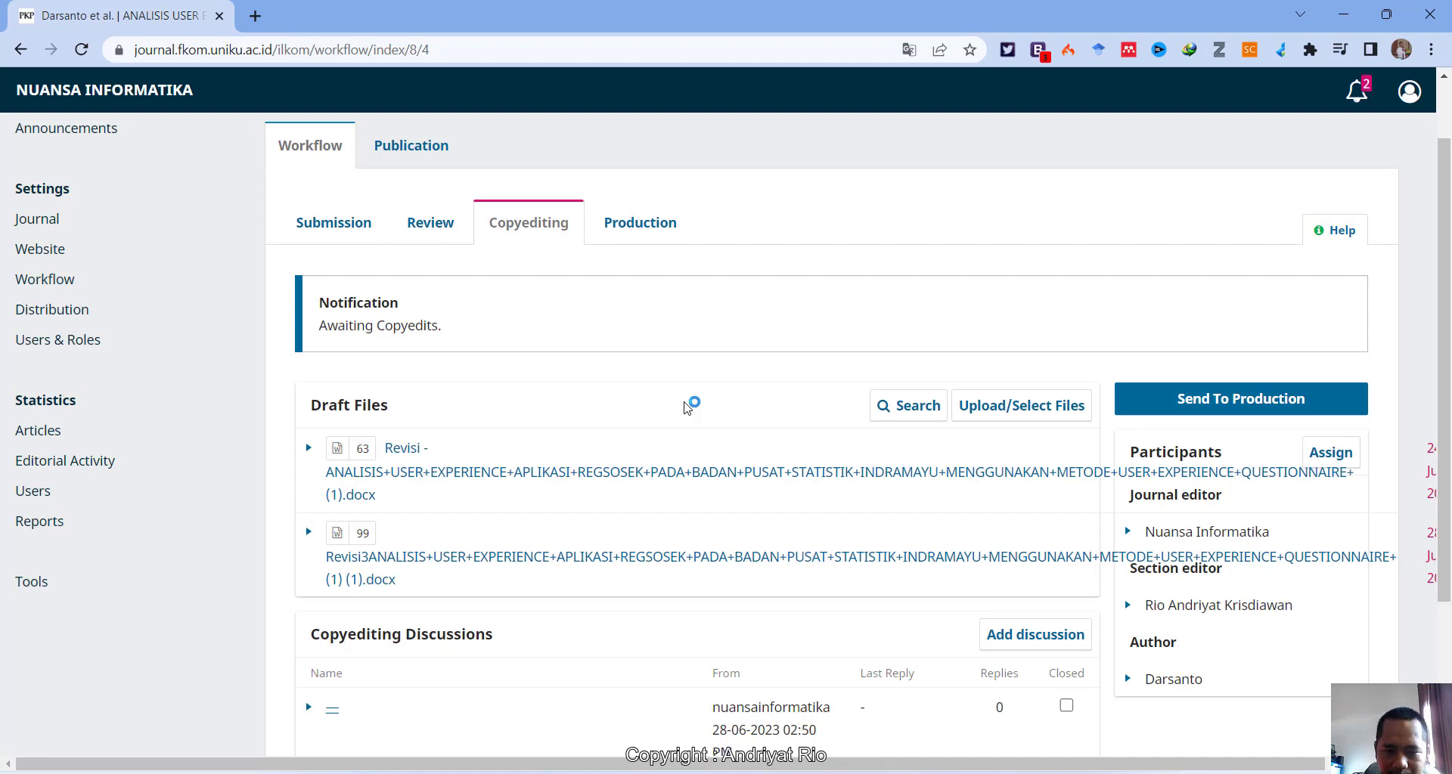
scroll(686, 407, "down", 2)
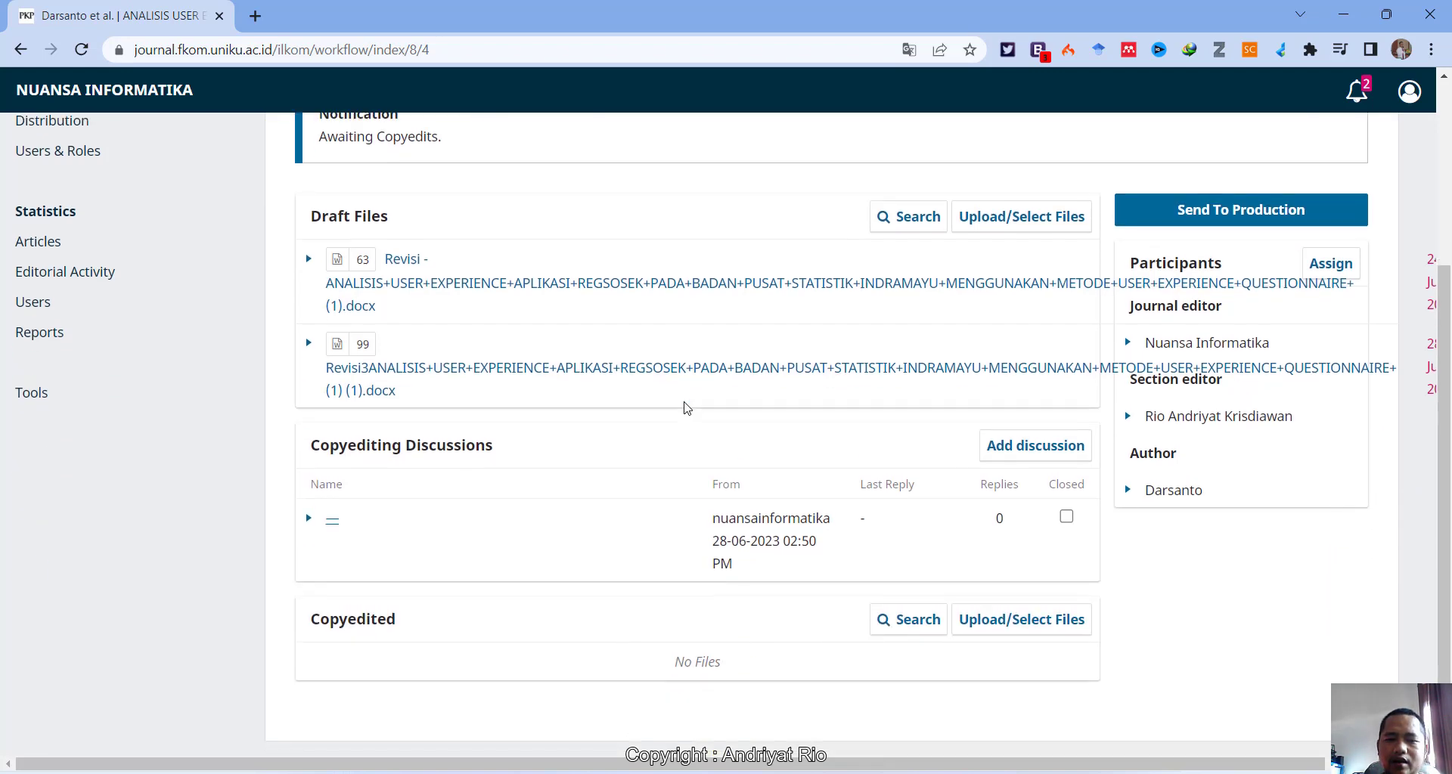
scroll(686, 408, "up", 2)
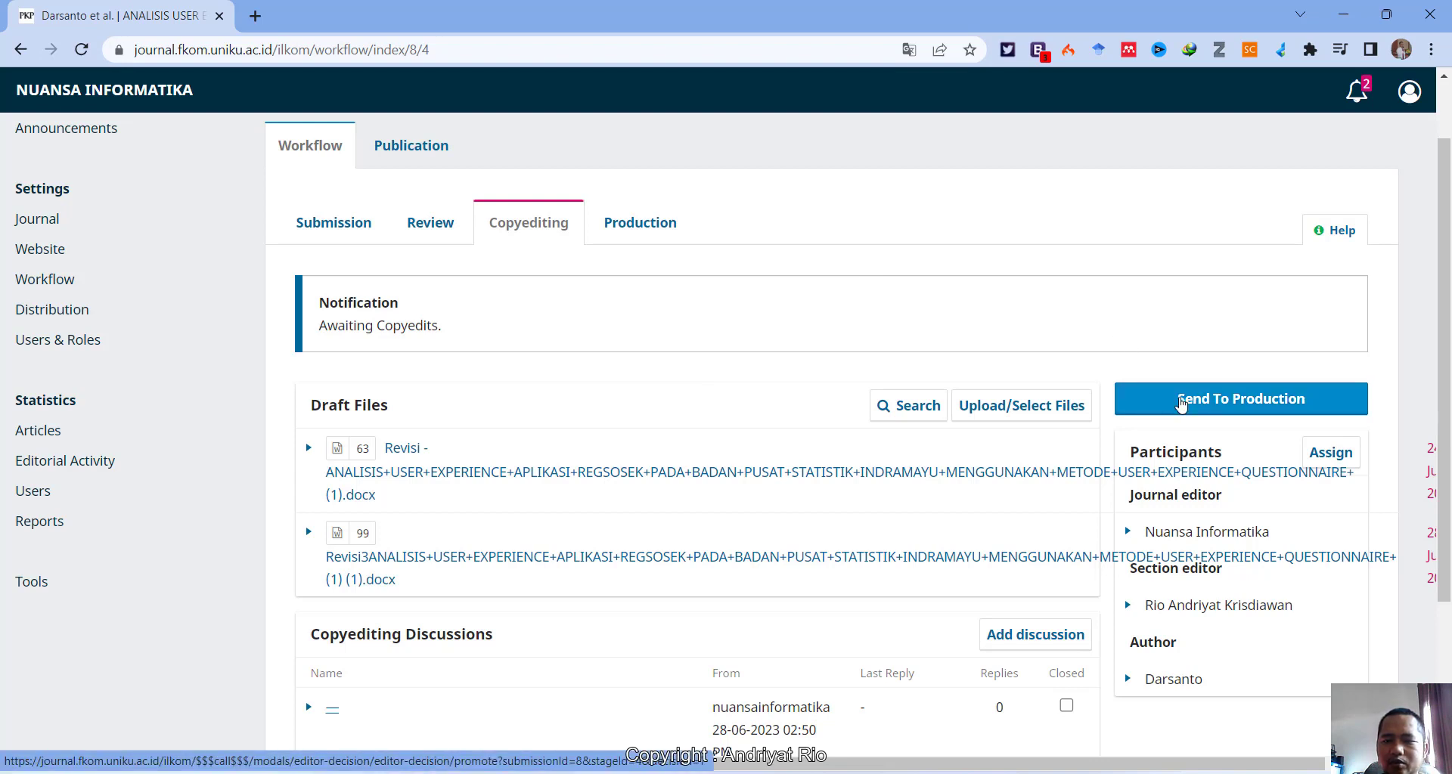
scroll(941, 369, "down", 3)
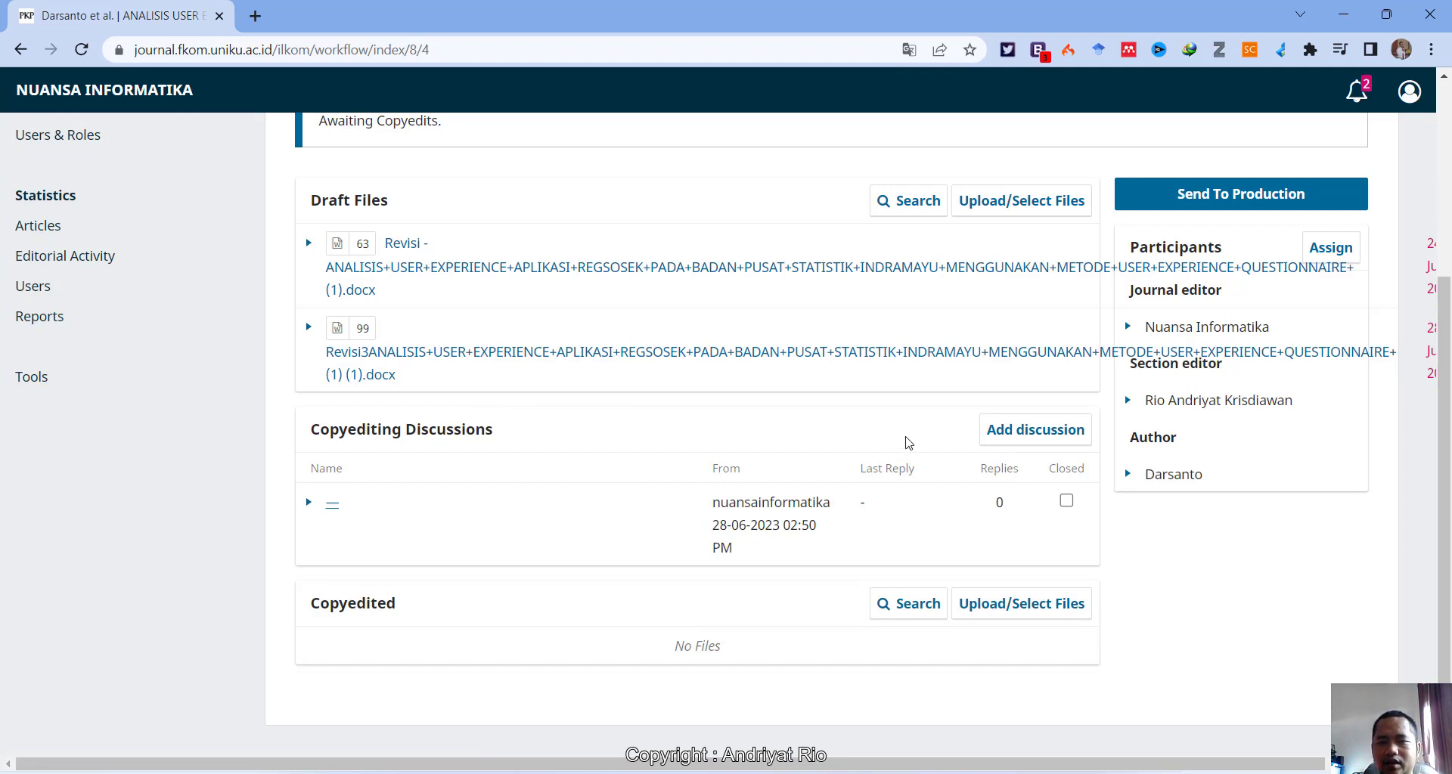
scroll(928, 444, "up", 3)
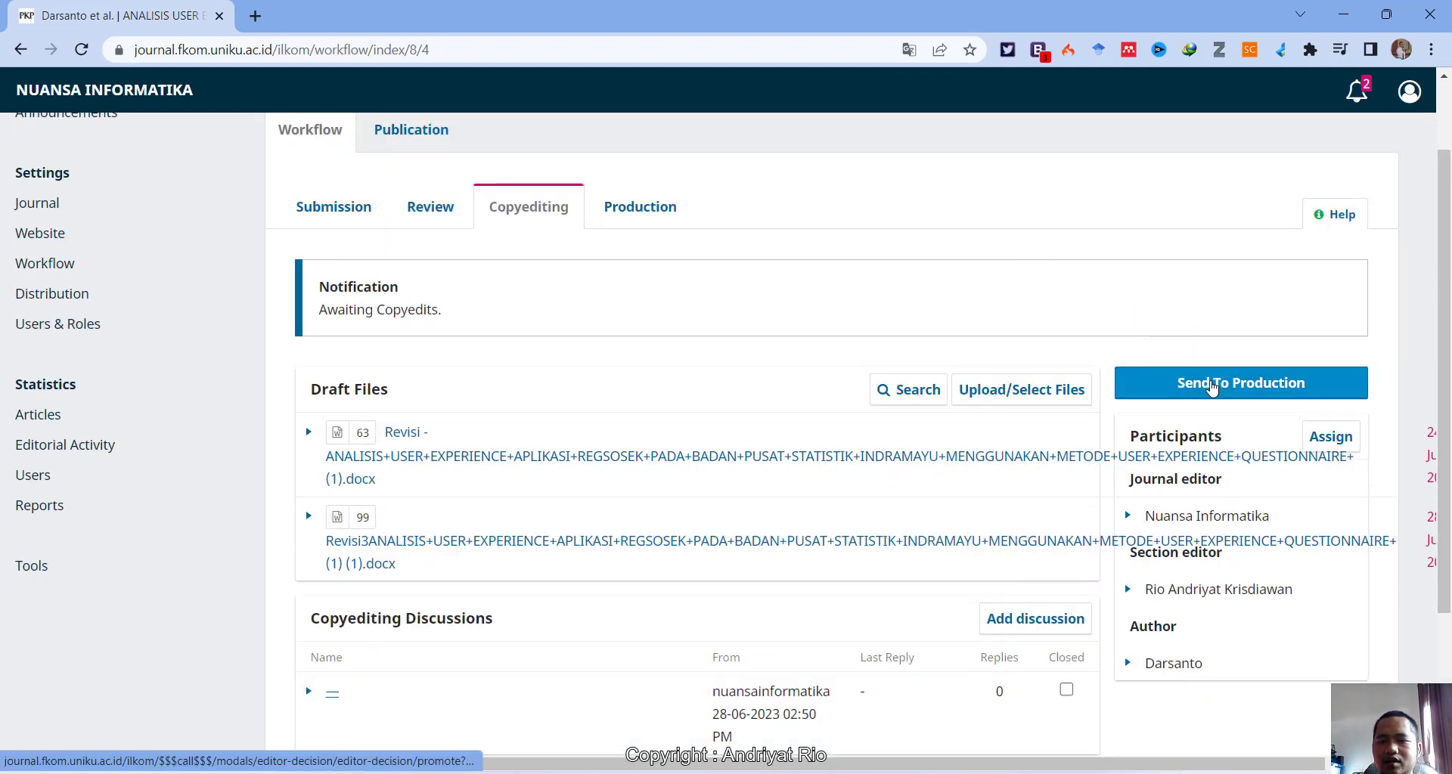
scroll(563, 367, "up", 1)
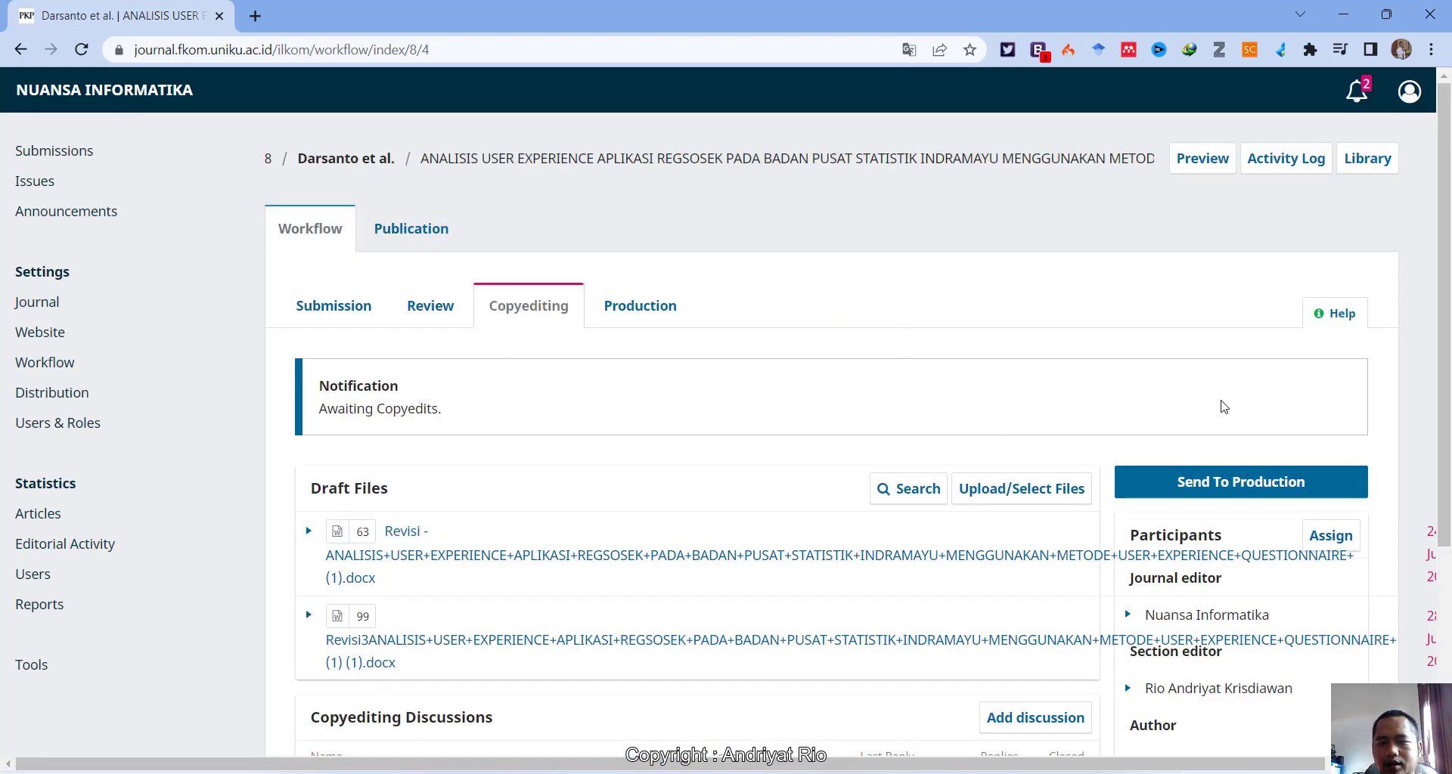
left_click(1222, 493)
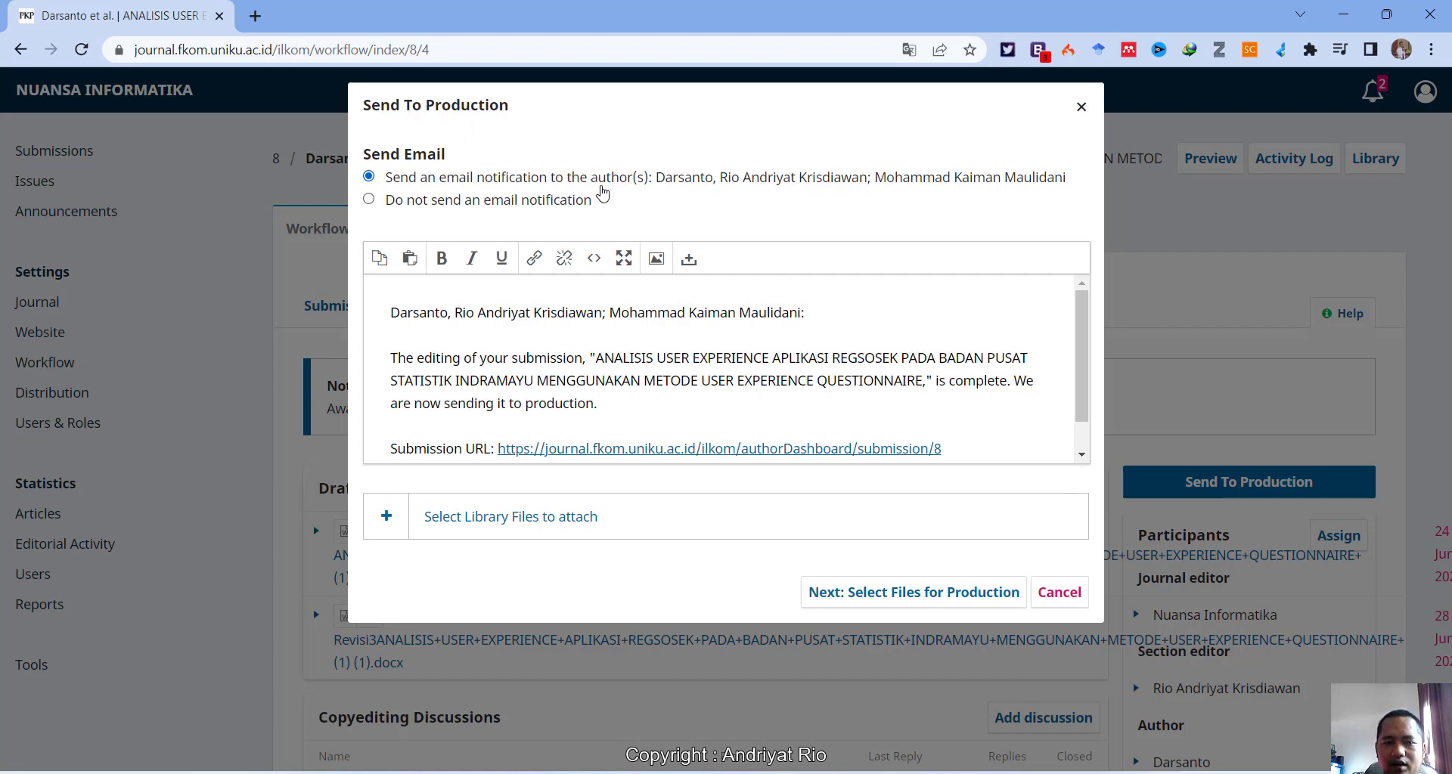
left_click(619, 318)
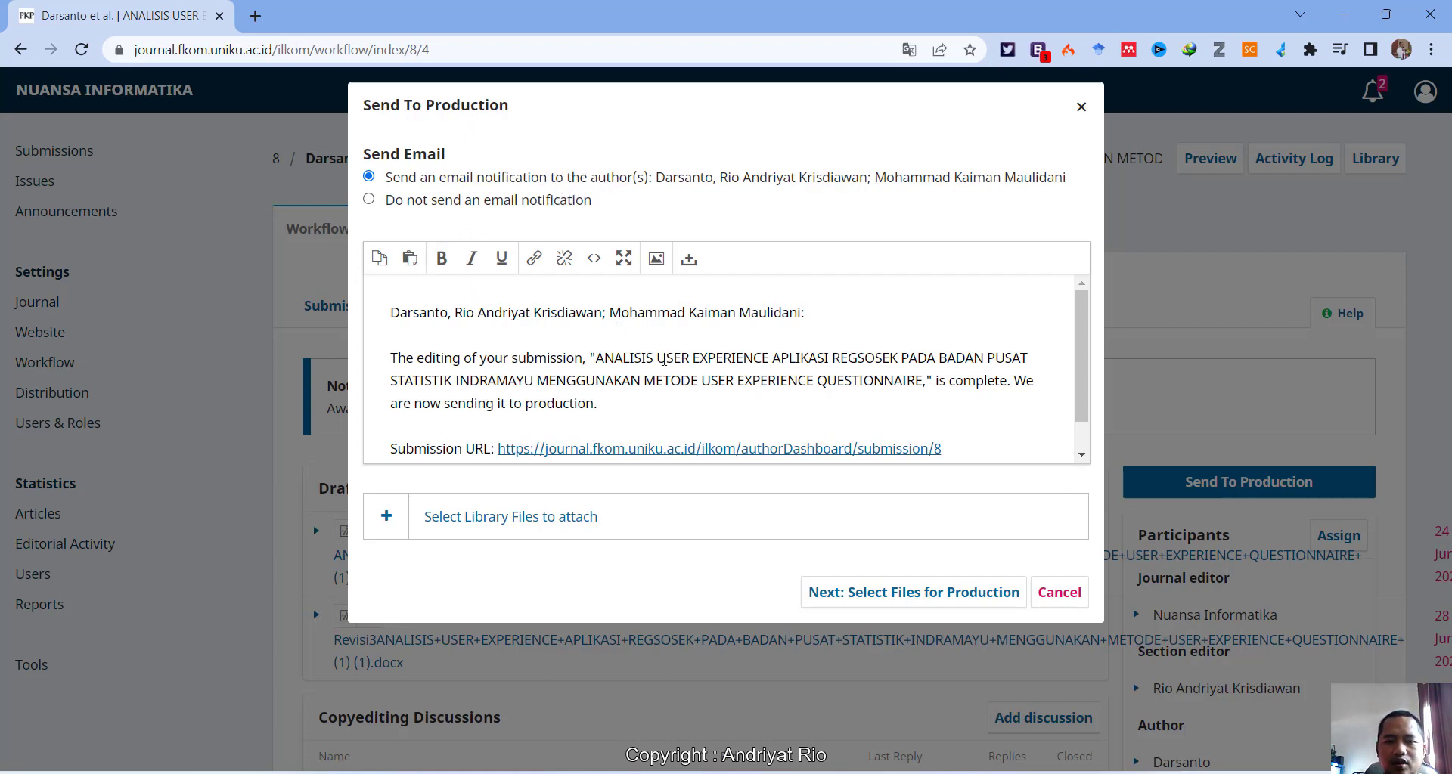
scroll(664, 360, "down", 1)
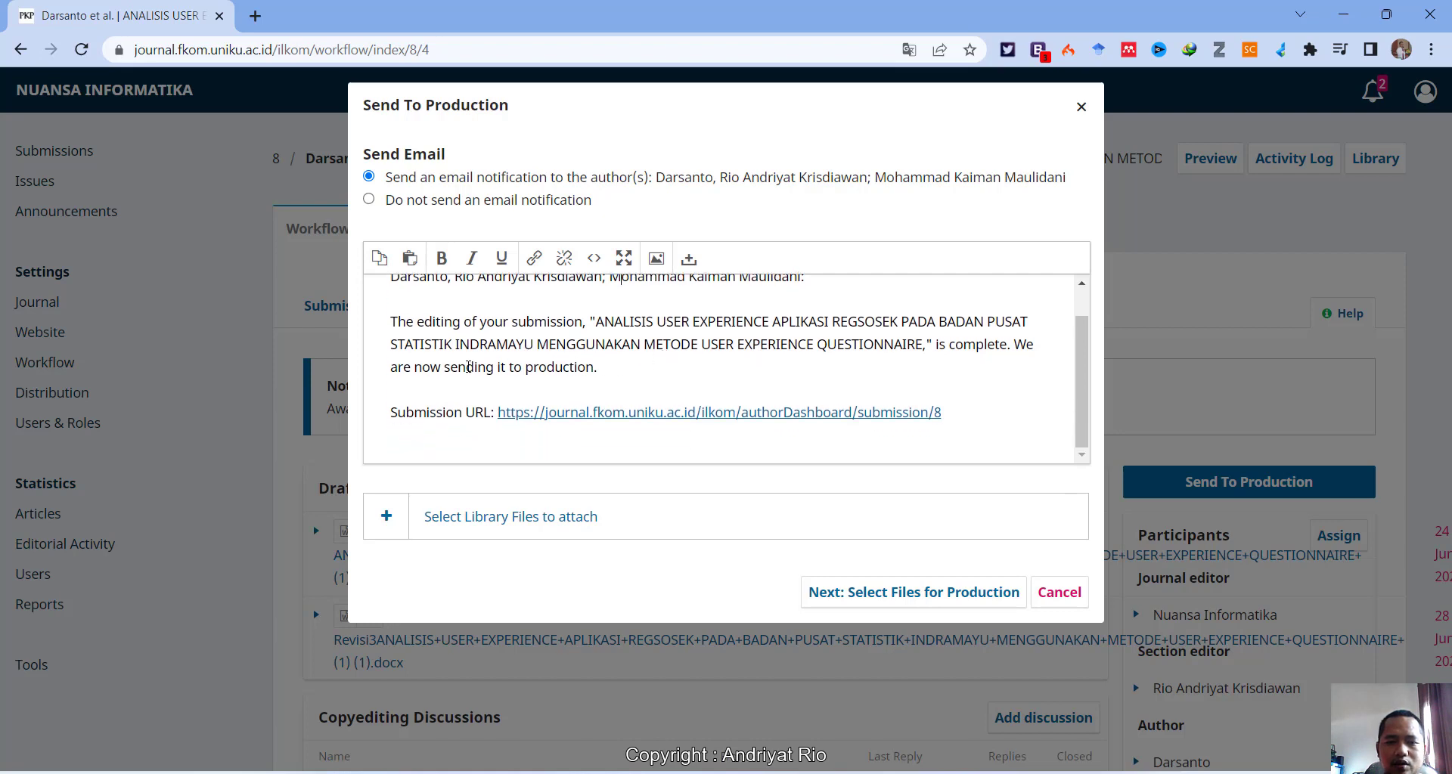
double_click(548, 368)
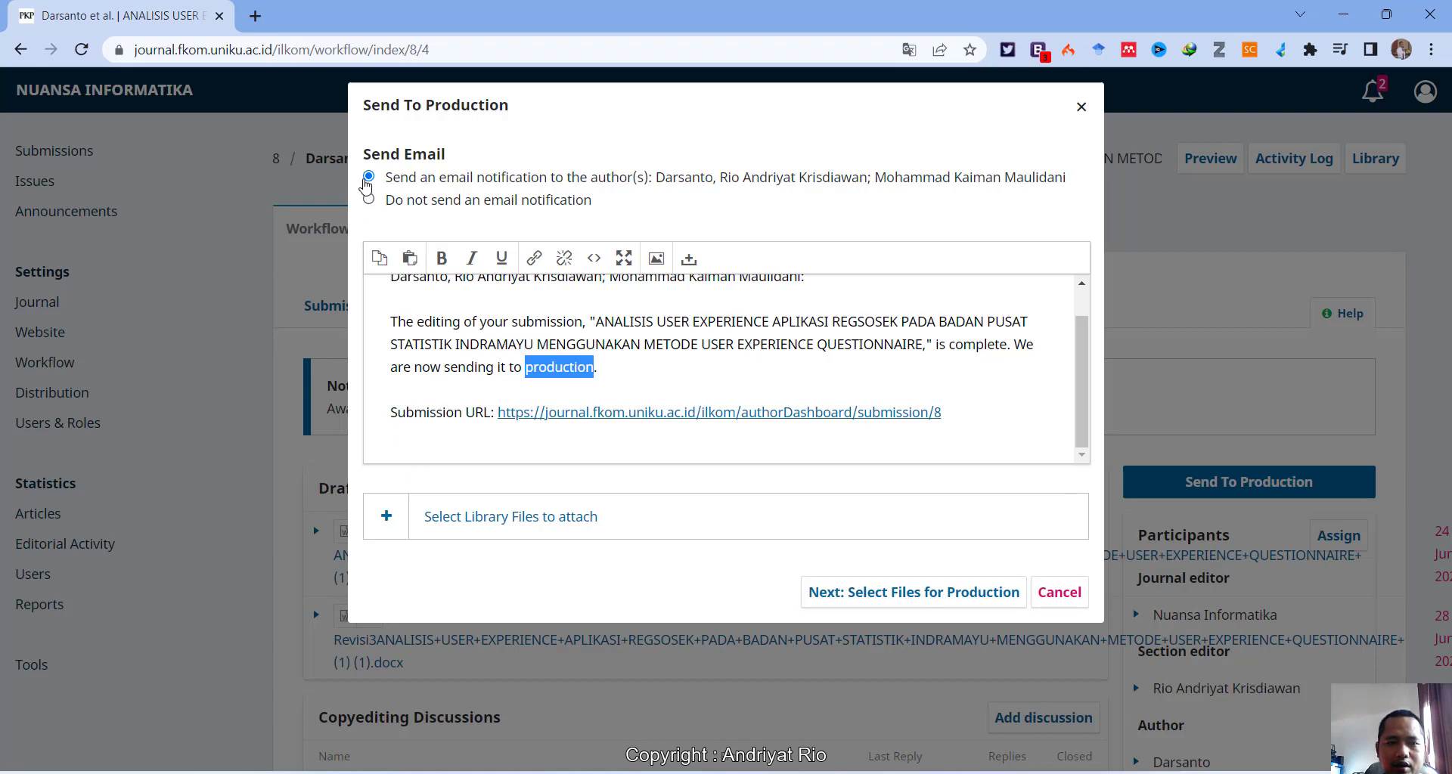
- Keep the author notification, select only the Revisi3 draft file to forward to Production and record the editorial decision
left_click(856, 603)
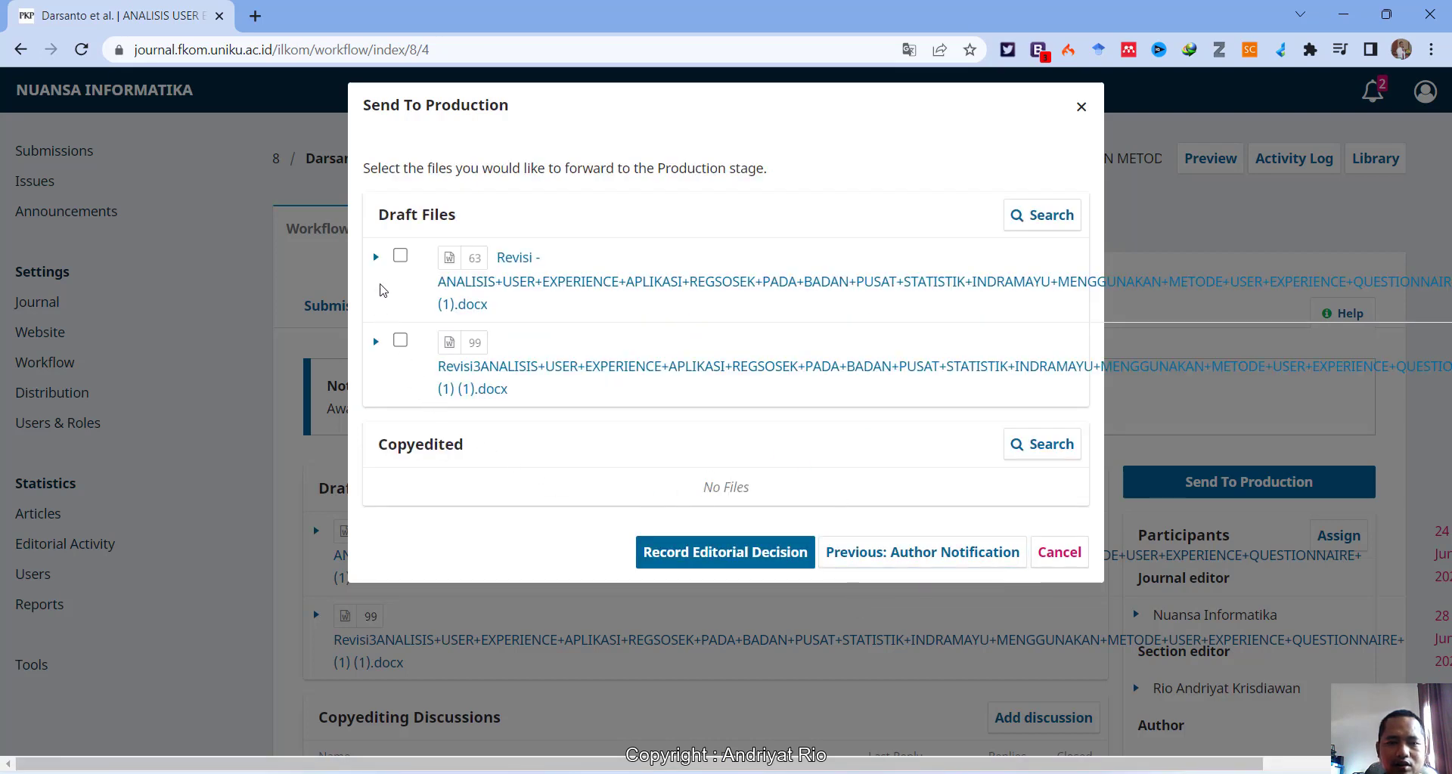
left_click(400, 341)
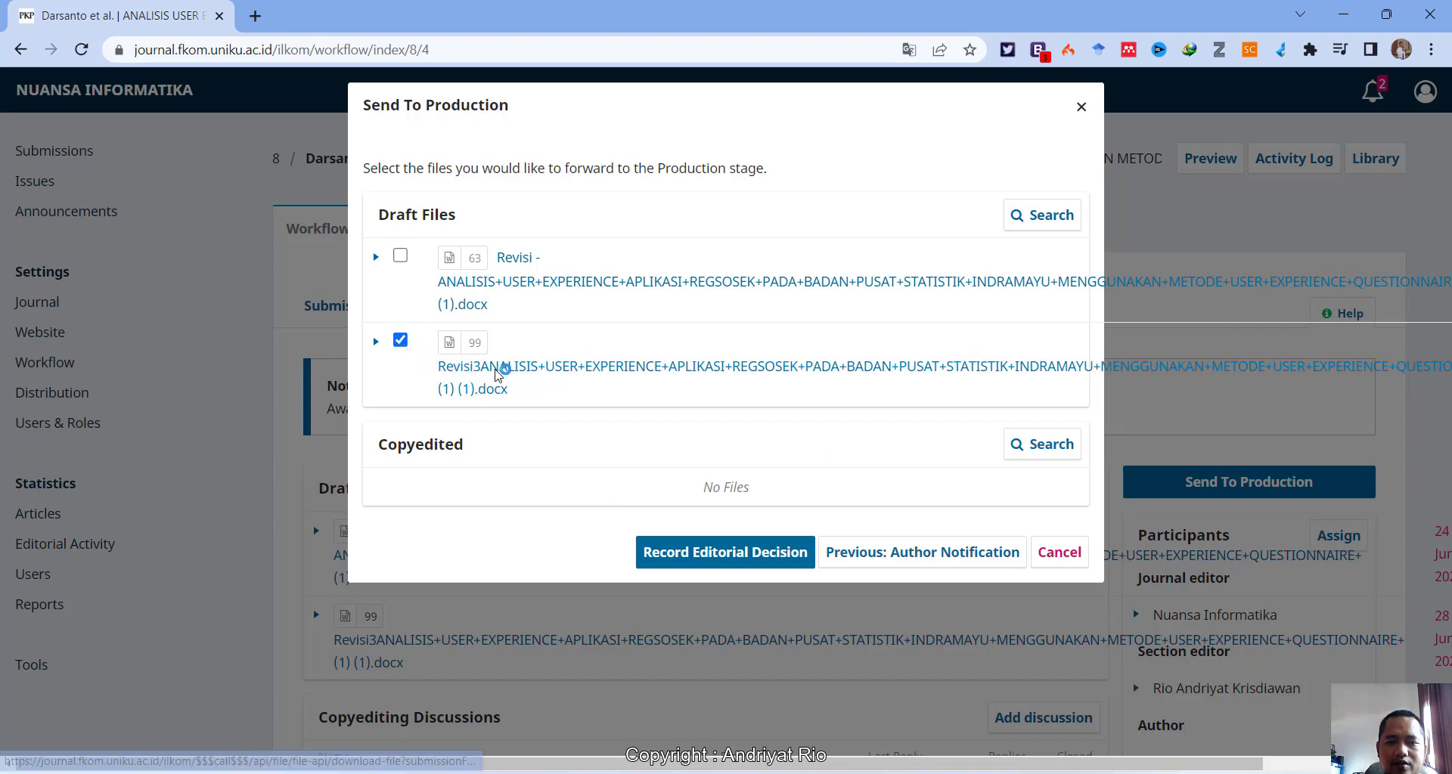
left_click(712, 561)
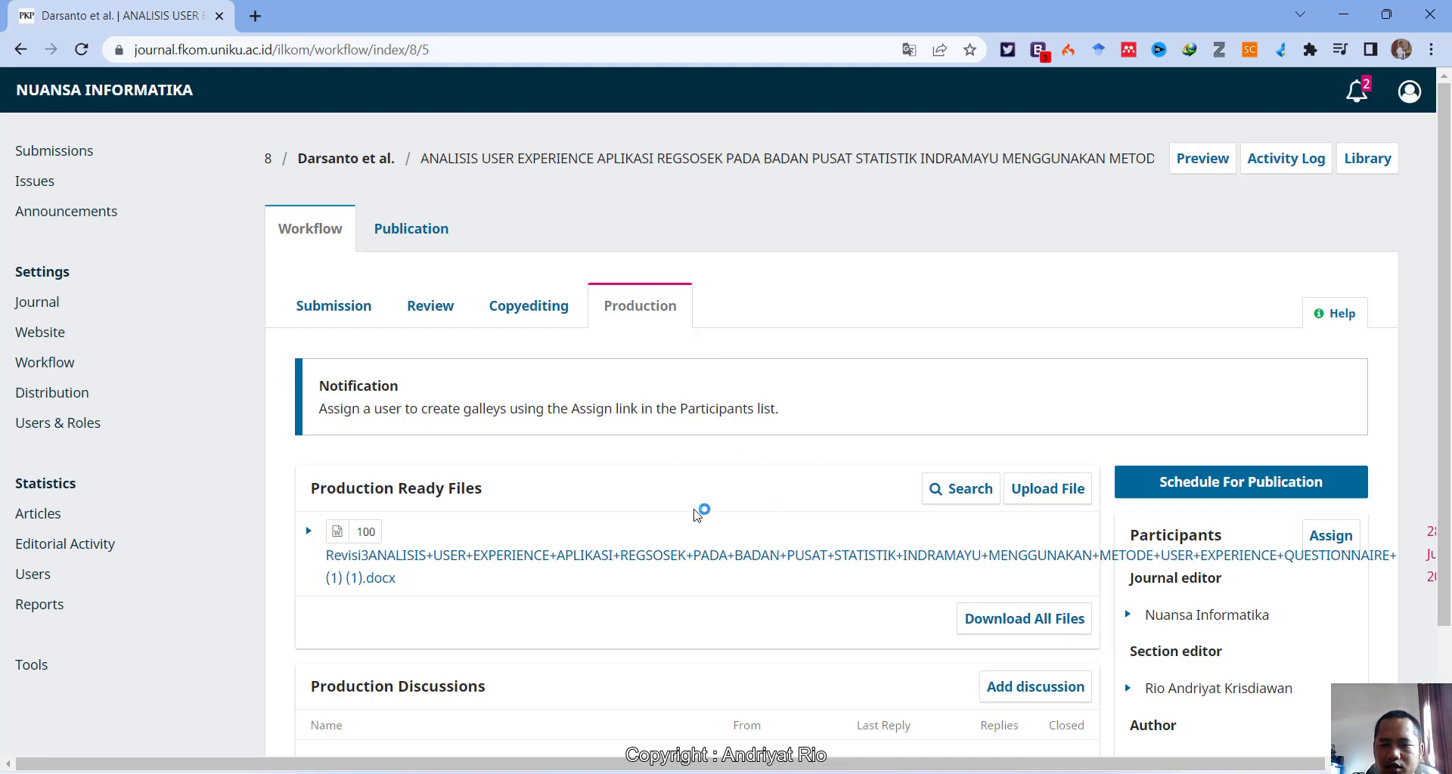
- Check the Production page and the submission's stage in the author's Firefox queue, returning to the editor's page in Chrome
scroll(697, 514, "down", 2)
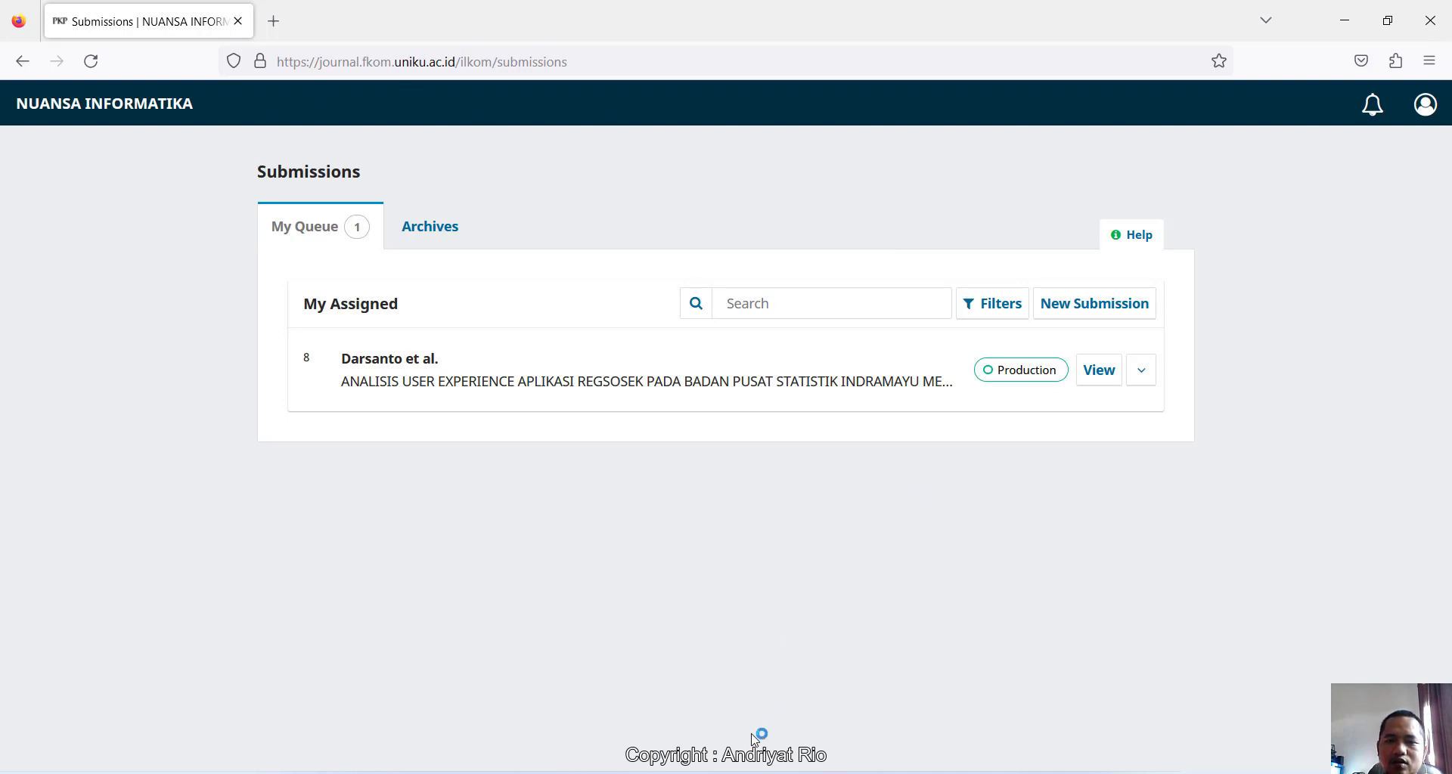
mouse_move(713, 772)
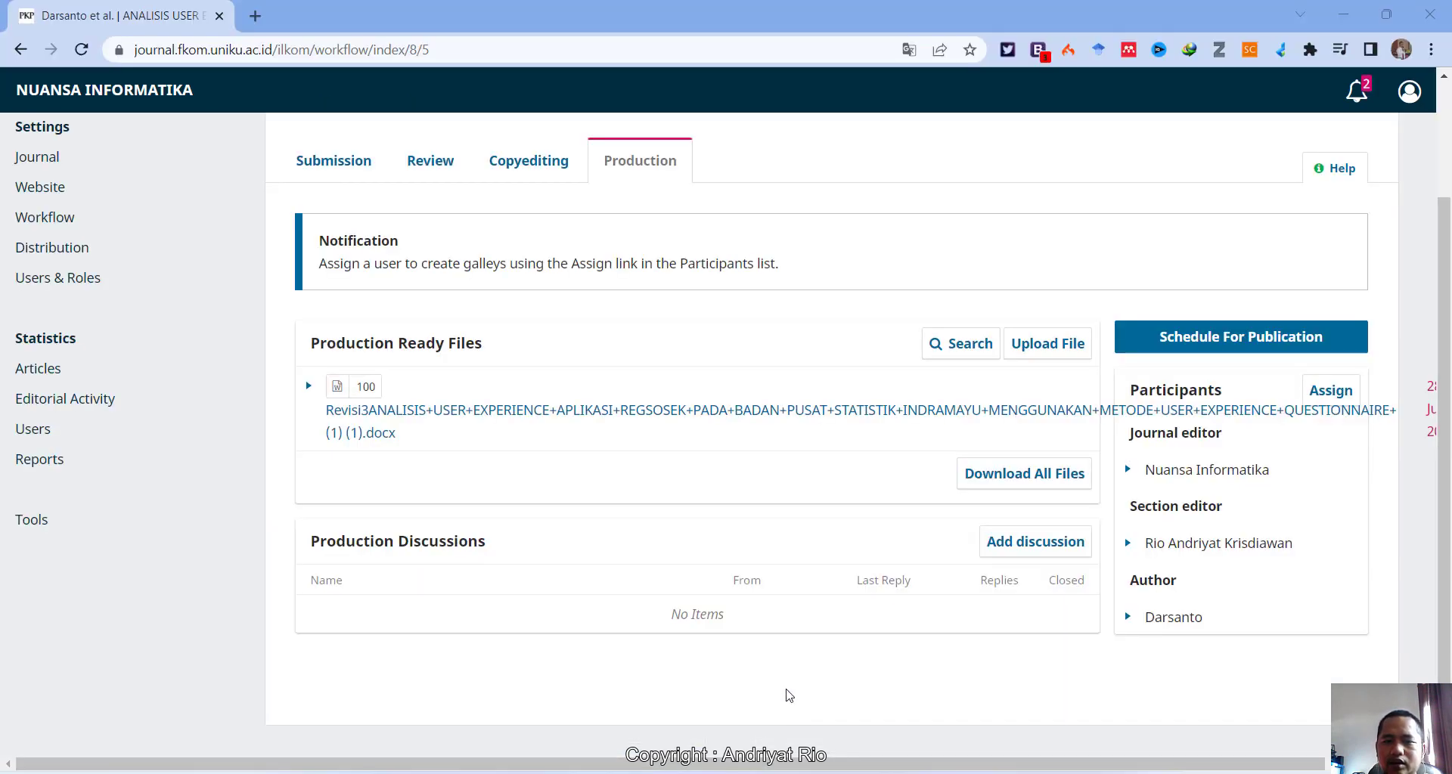
left_click(795, 707)
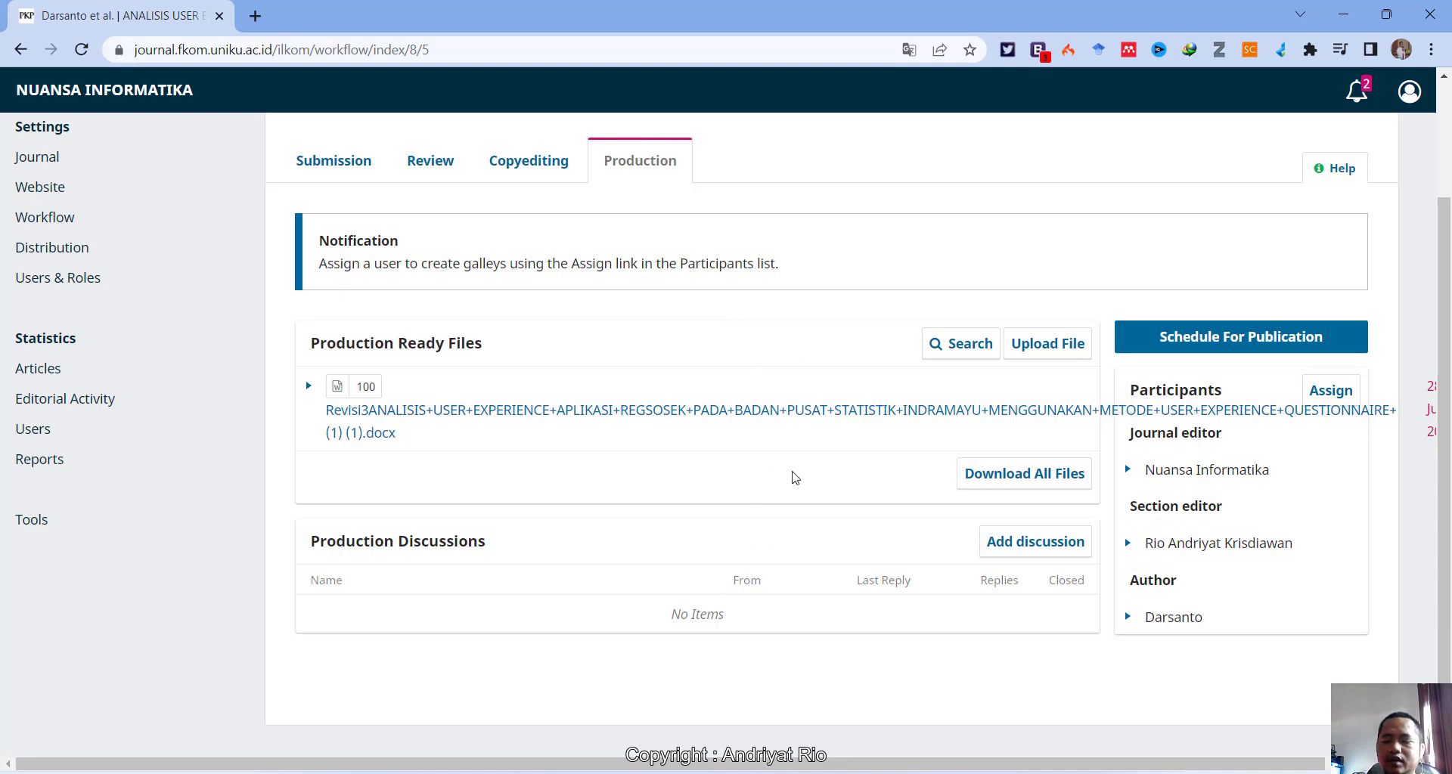
- Open the green Sticky Notes workflow note and review the SecEditor/Editor CopyEditing entry with its Template and Tata Bahasa checks
mouse_move(764, 767)
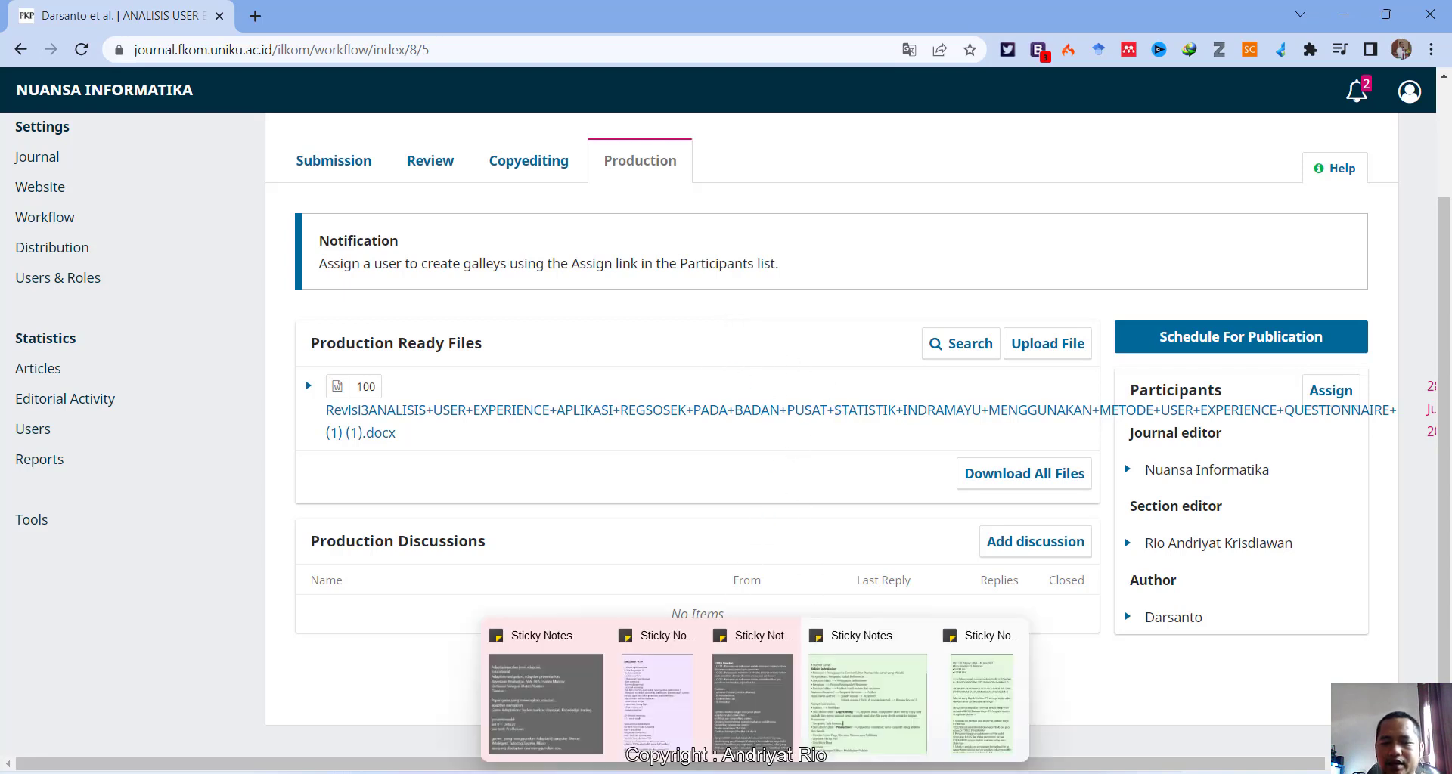
left_click(854, 597)
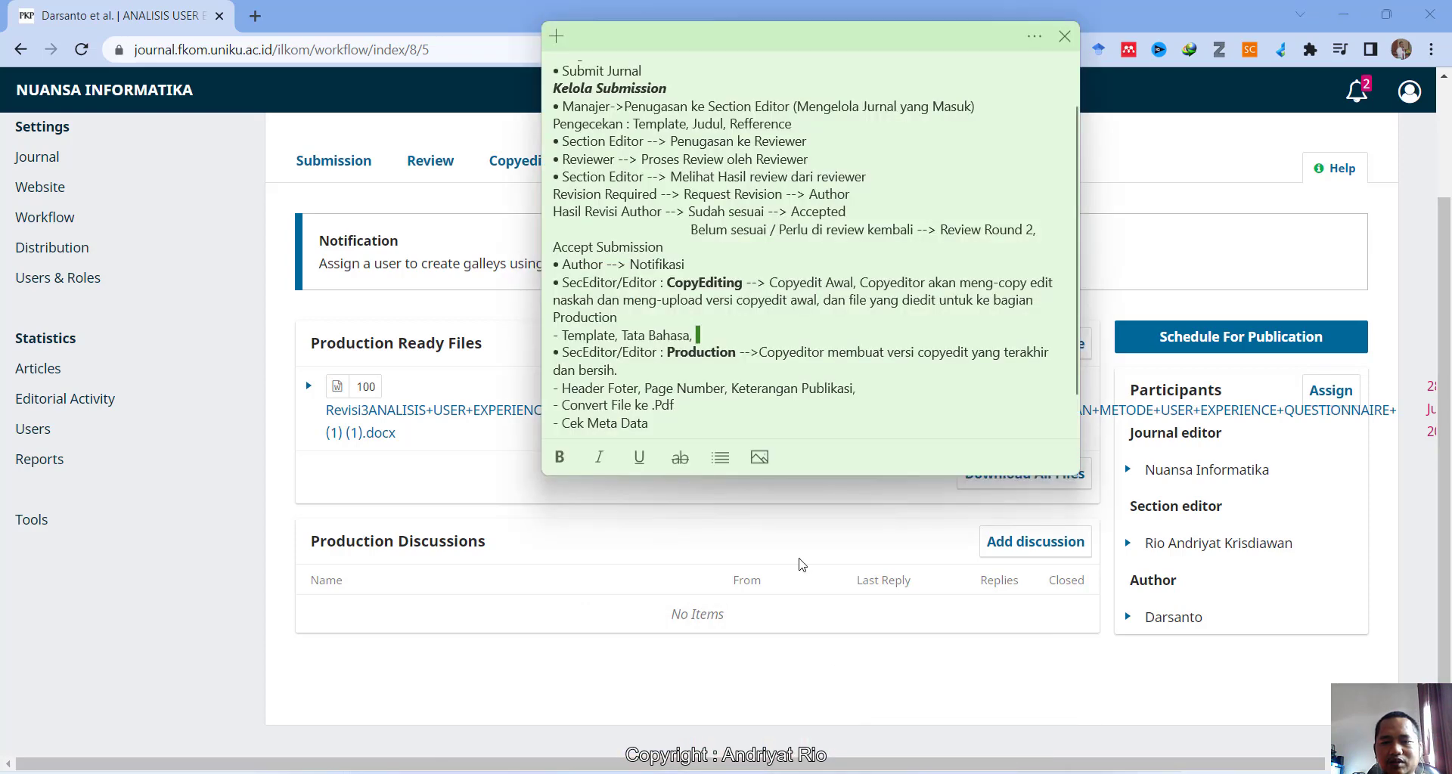
left_click(629, 288)
left_click_drag(562, 281, 664, 280)
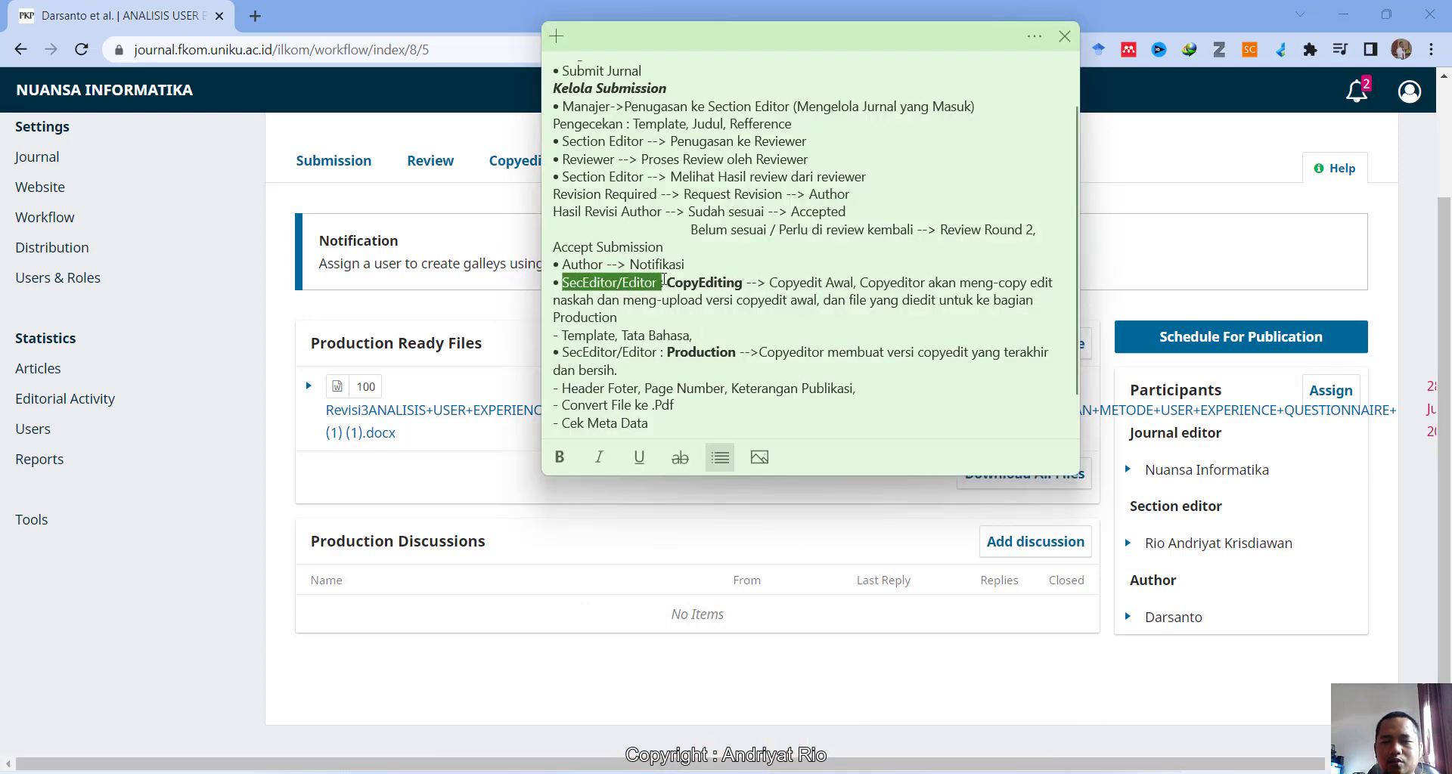
double_click(693, 280)
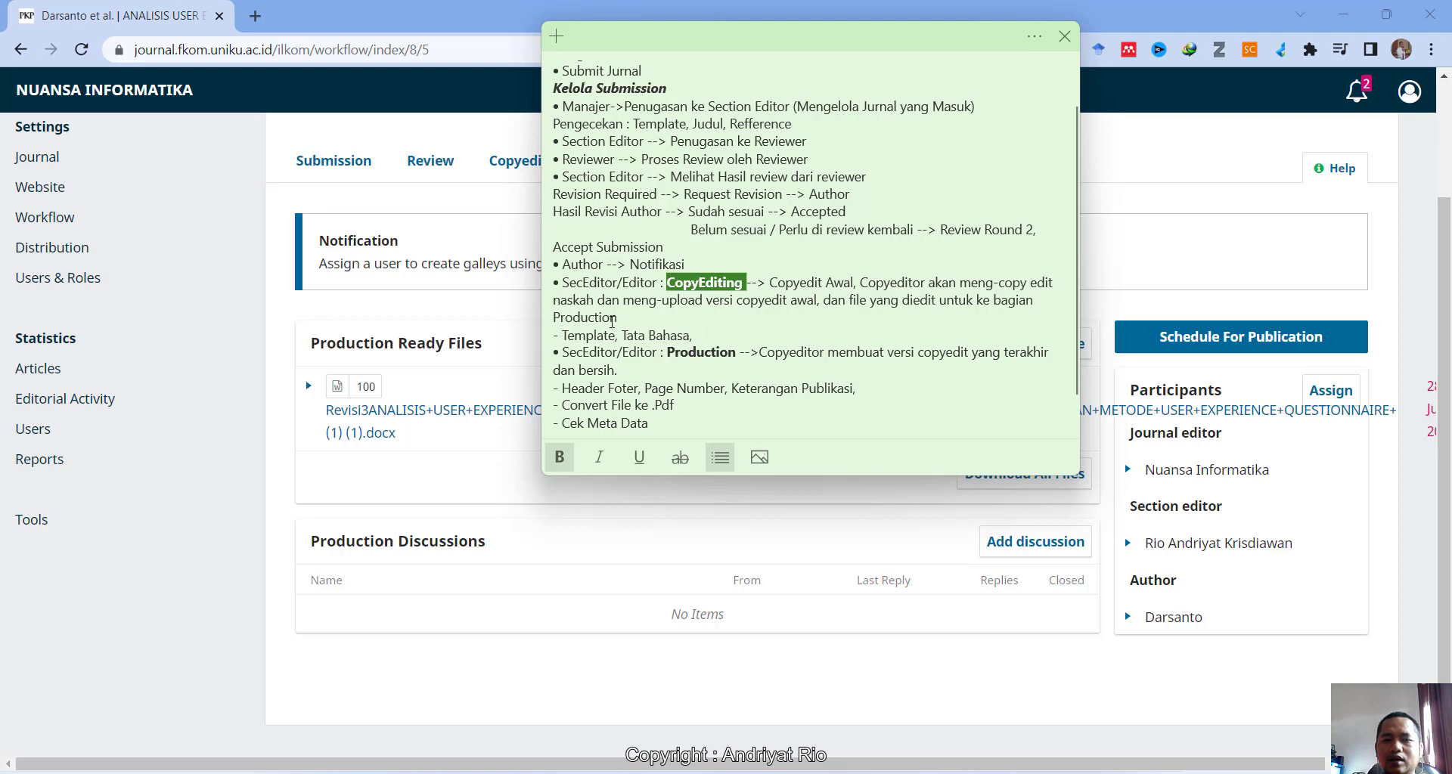
double_click(583, 335)
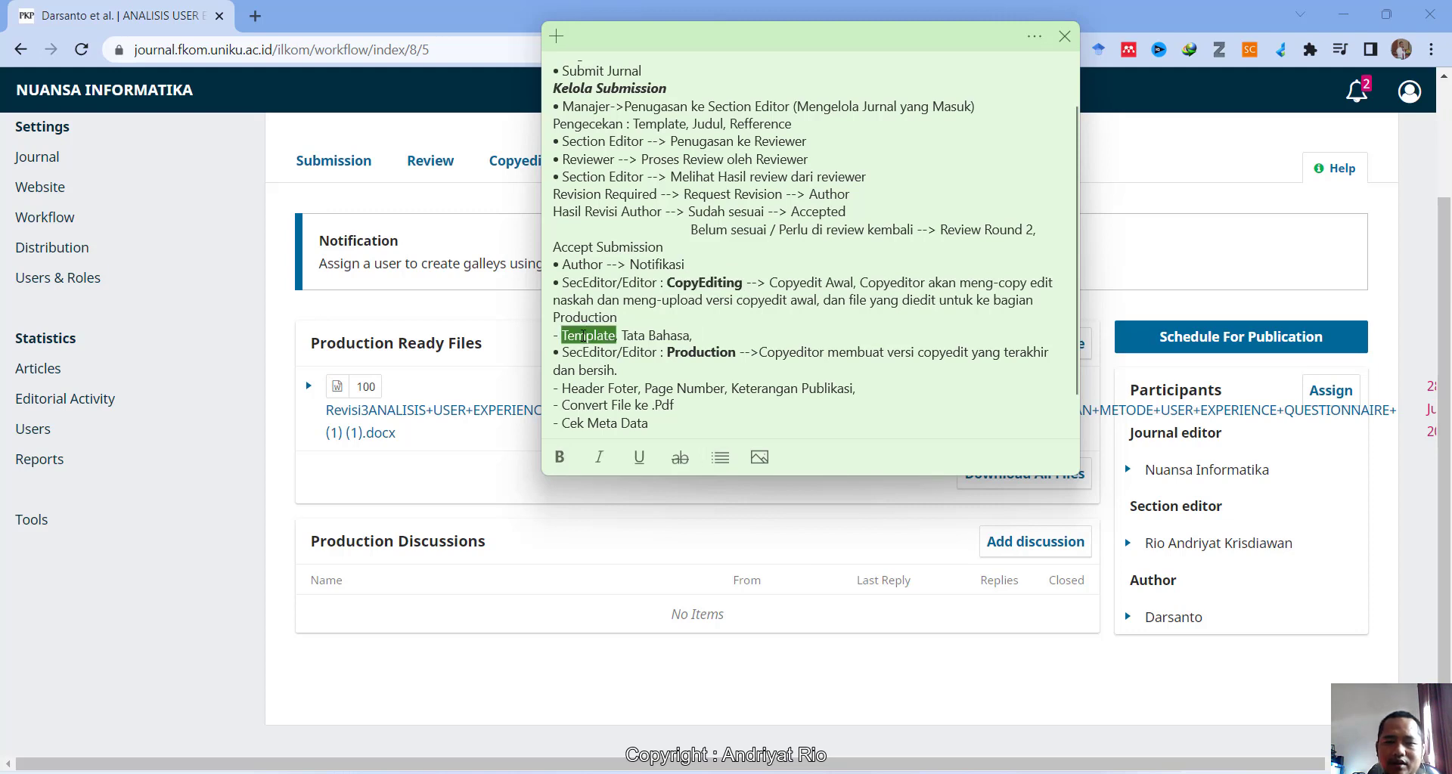
left_click_drag(626, 335, 684, 335)
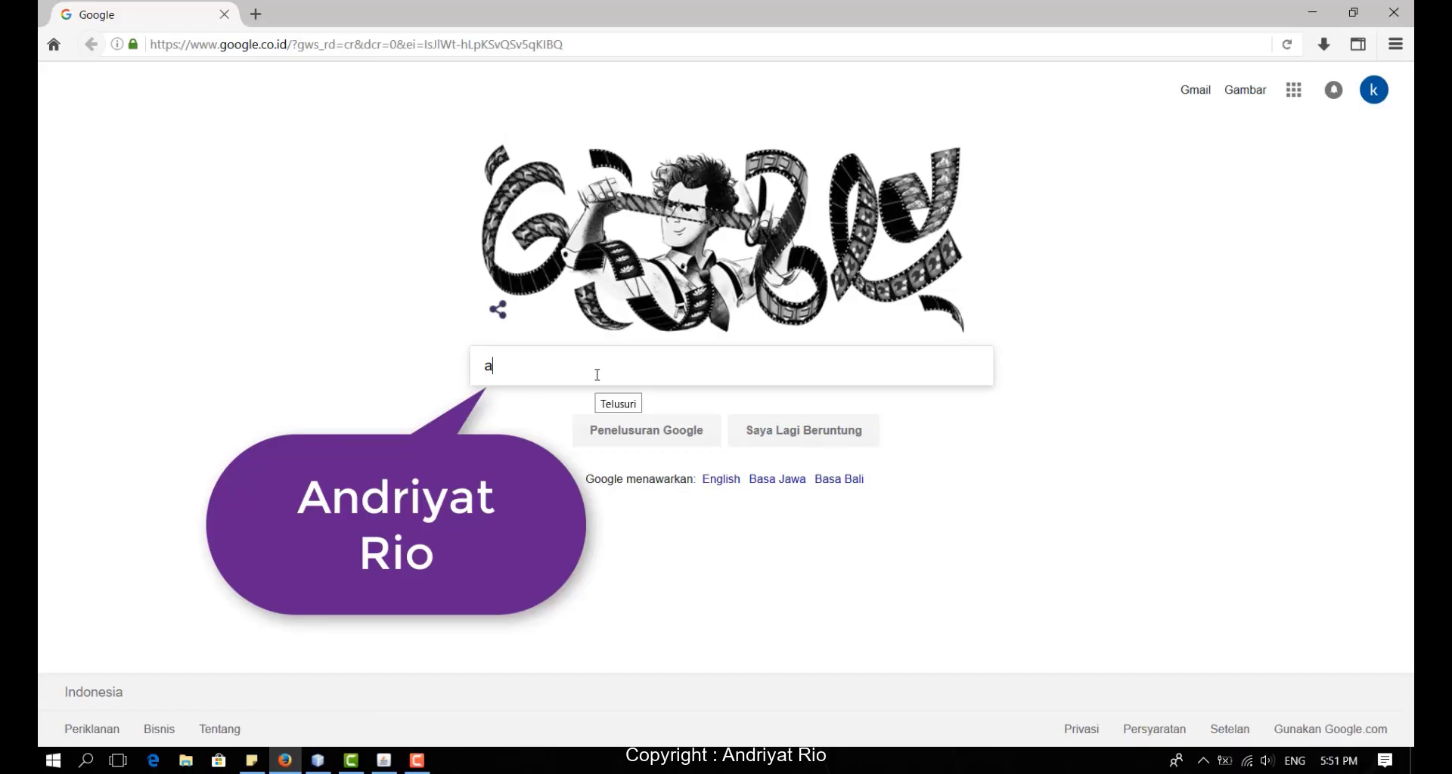
- Search Google for the tutorial creator's name and open their YouTube channel from the results
type("andriyat rio")
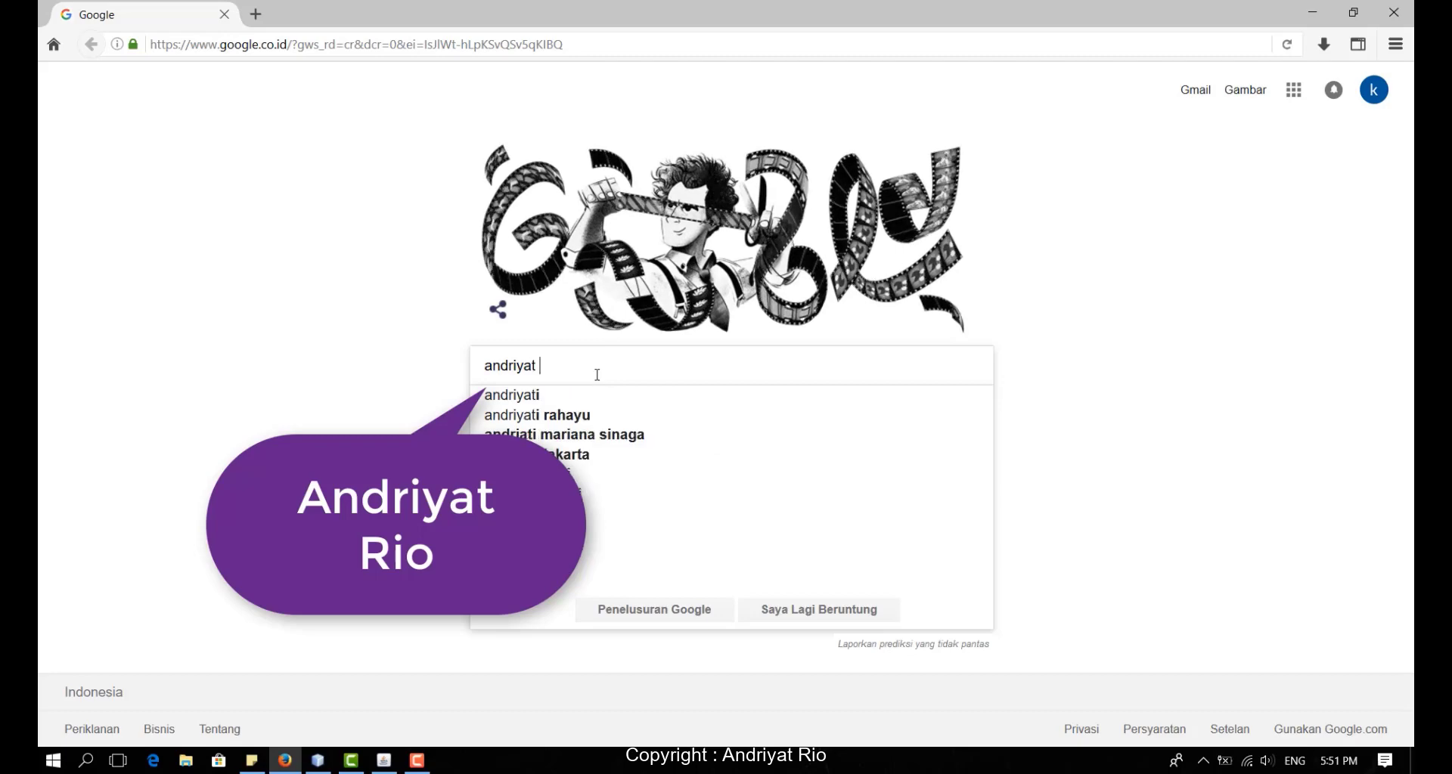
key("Return")
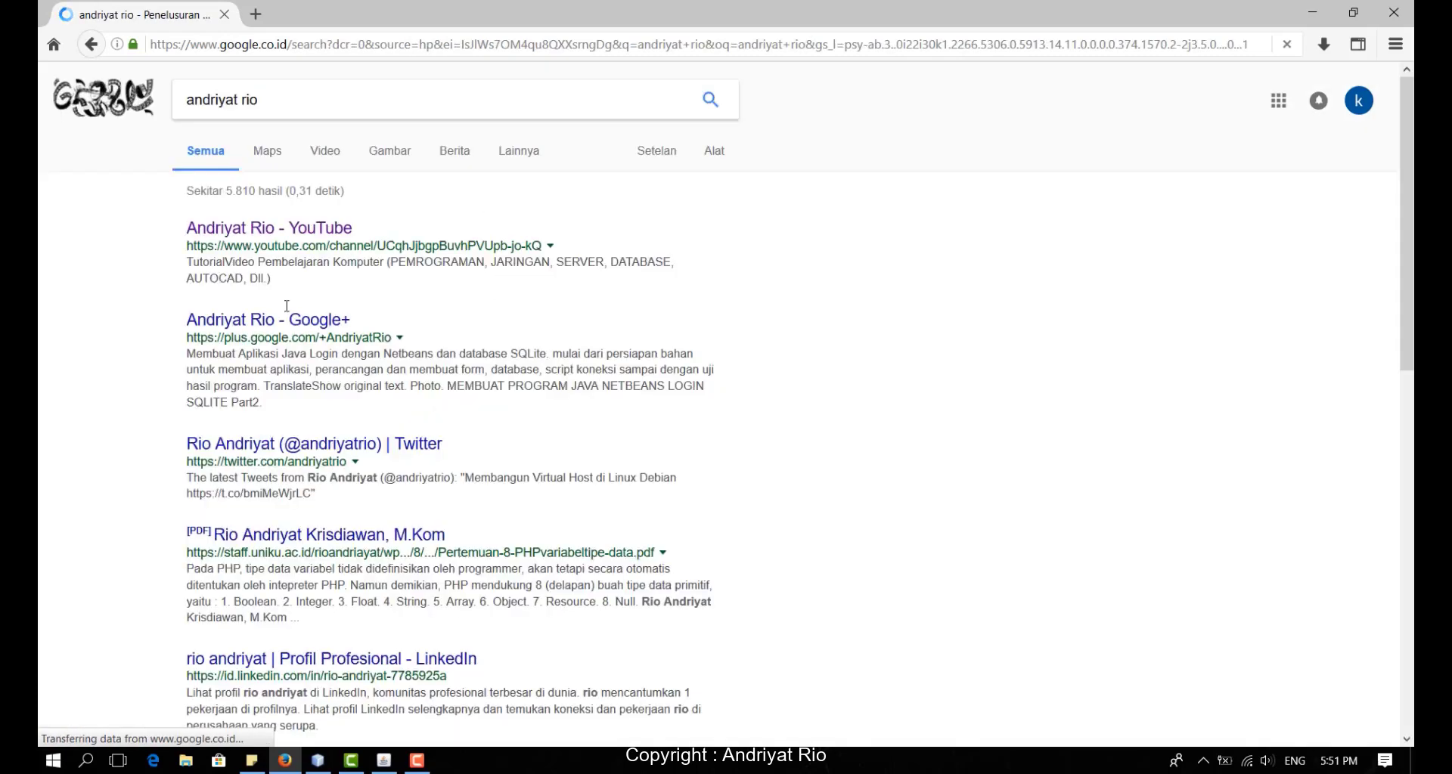
left_click(242, 227)
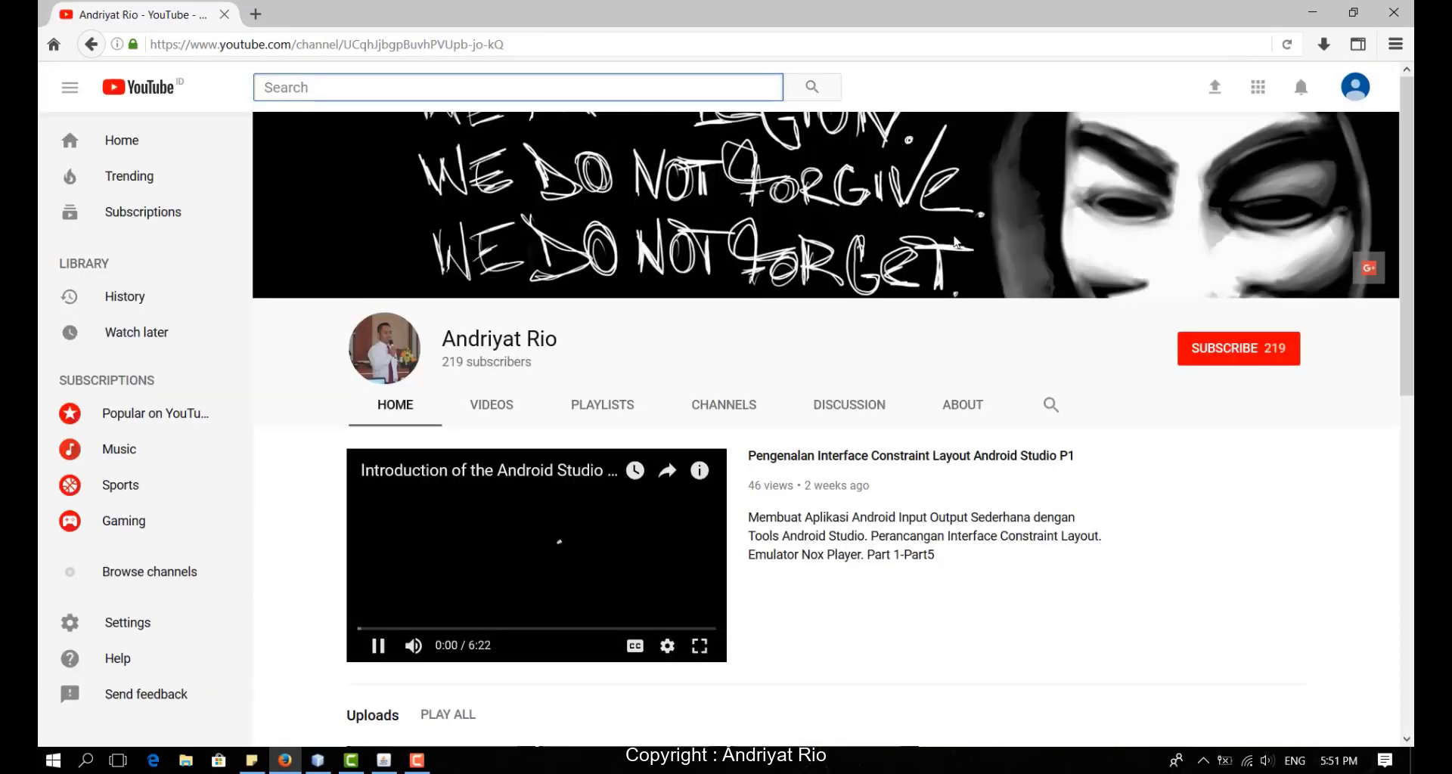
- Browse the channel's created playlists and subscribe to the channel
left_click(602, 405)
scroll(911, 415, "down", 6)
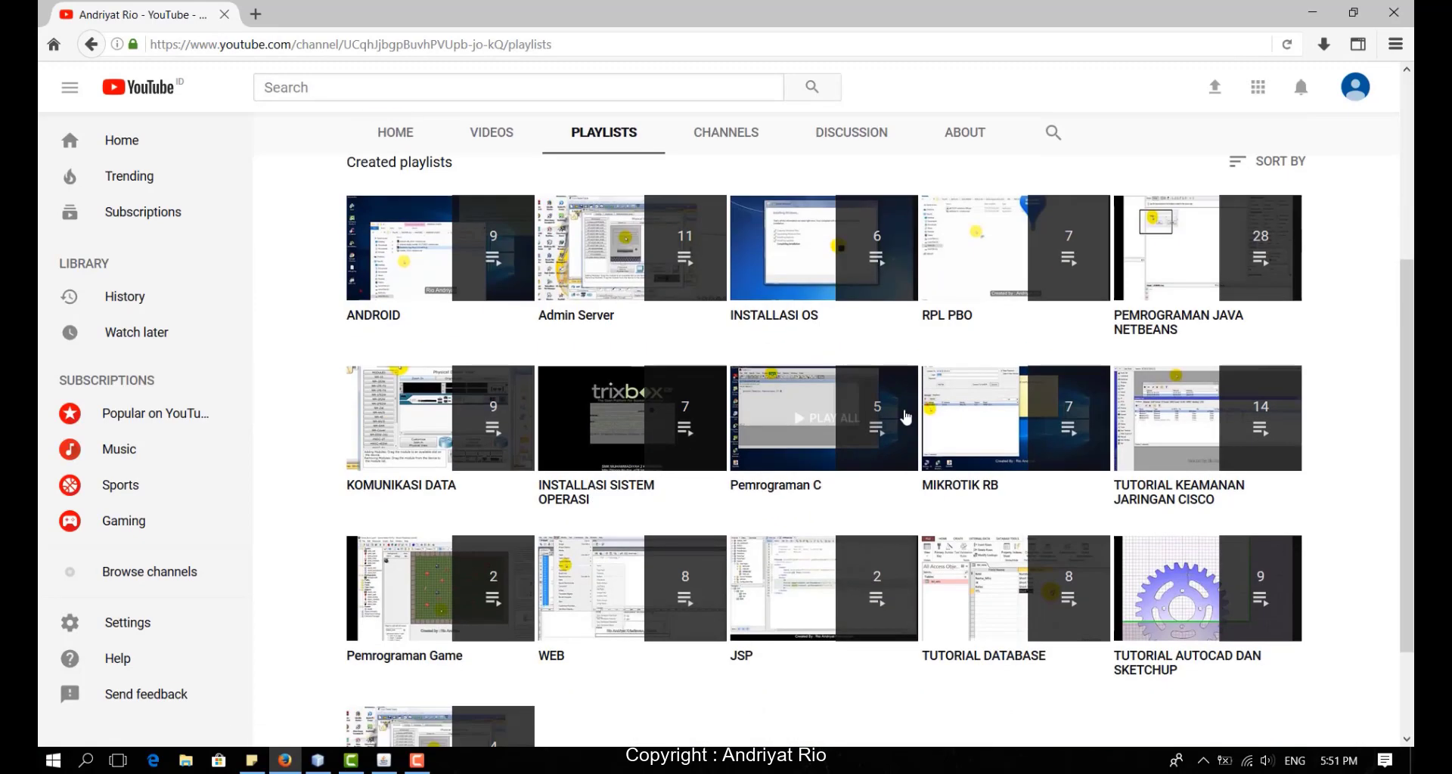
scroll(907, 416, "up", 6)
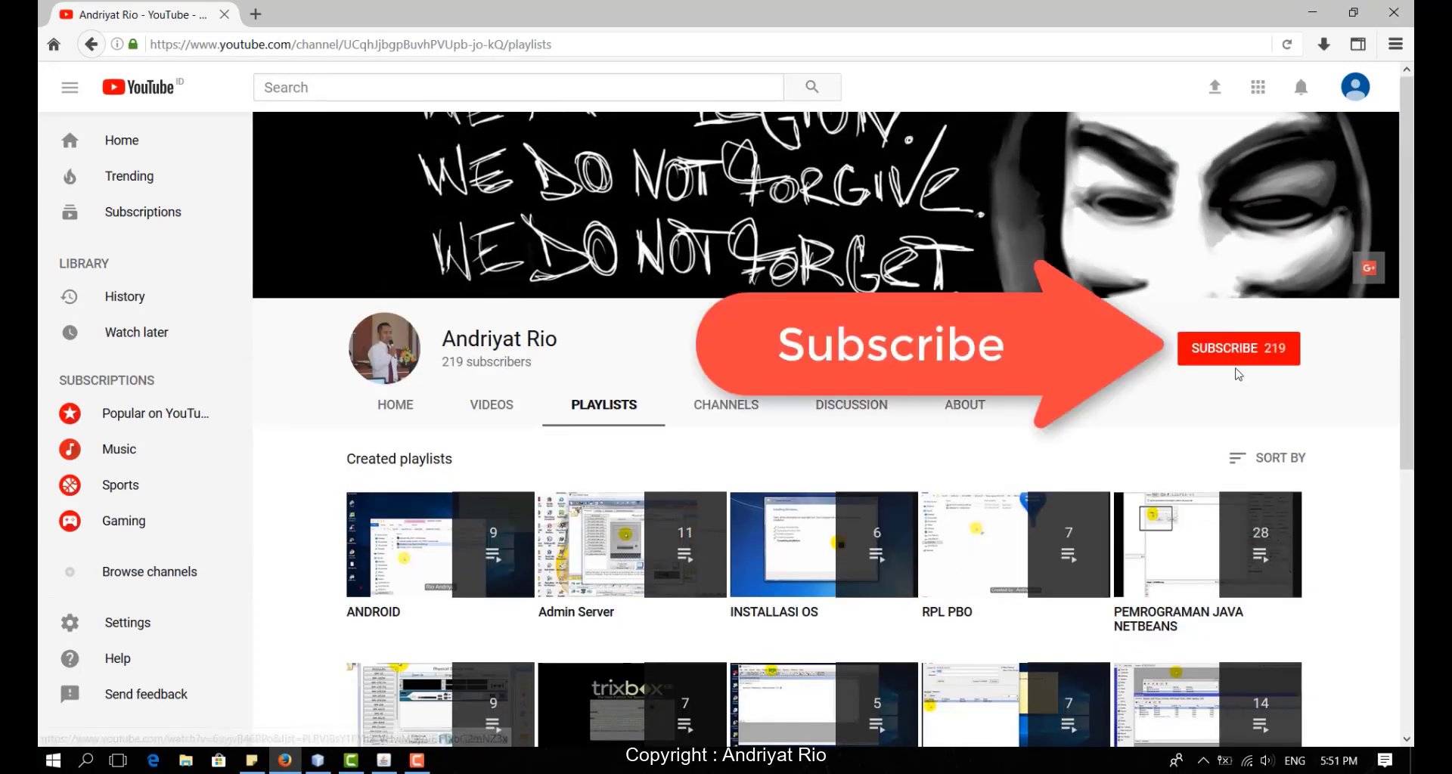
left_click(1227, 366)
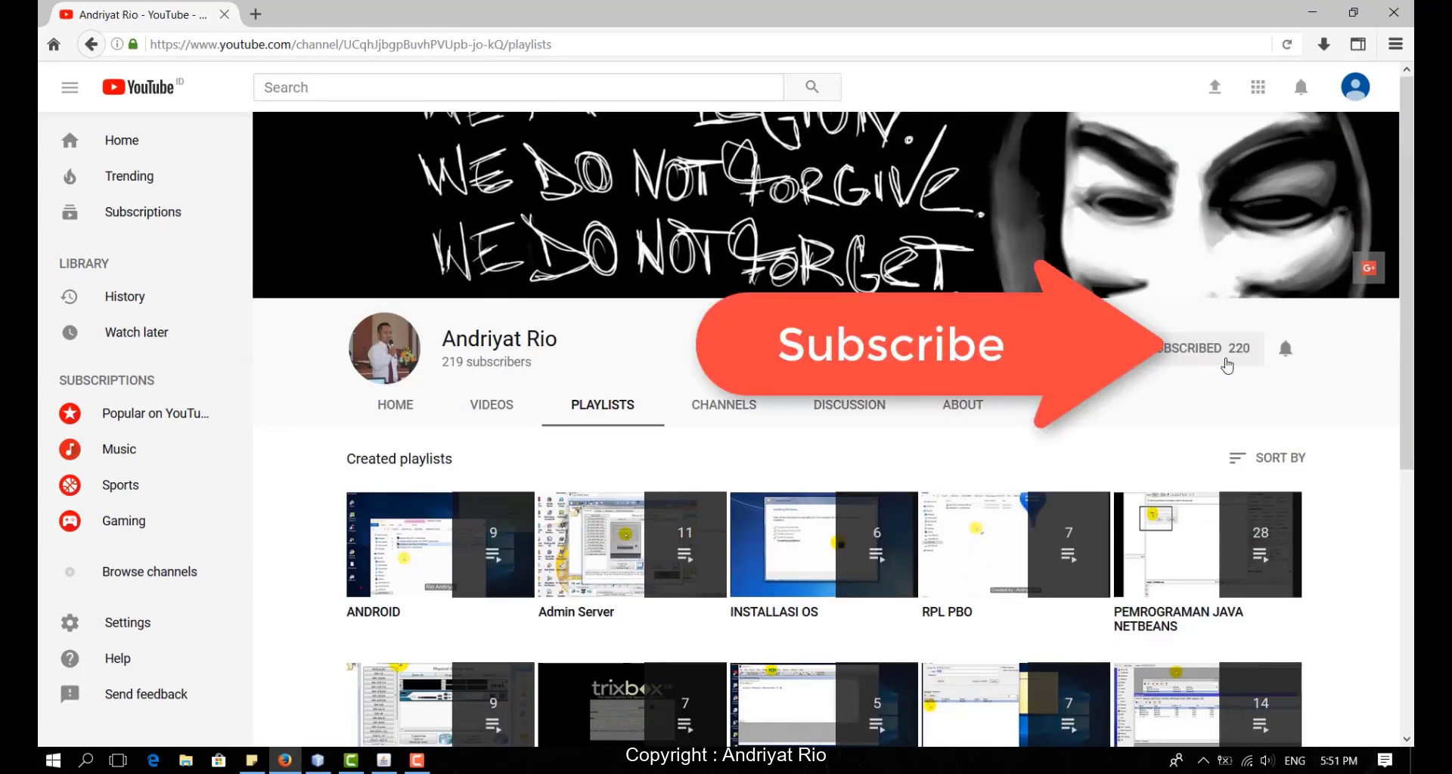